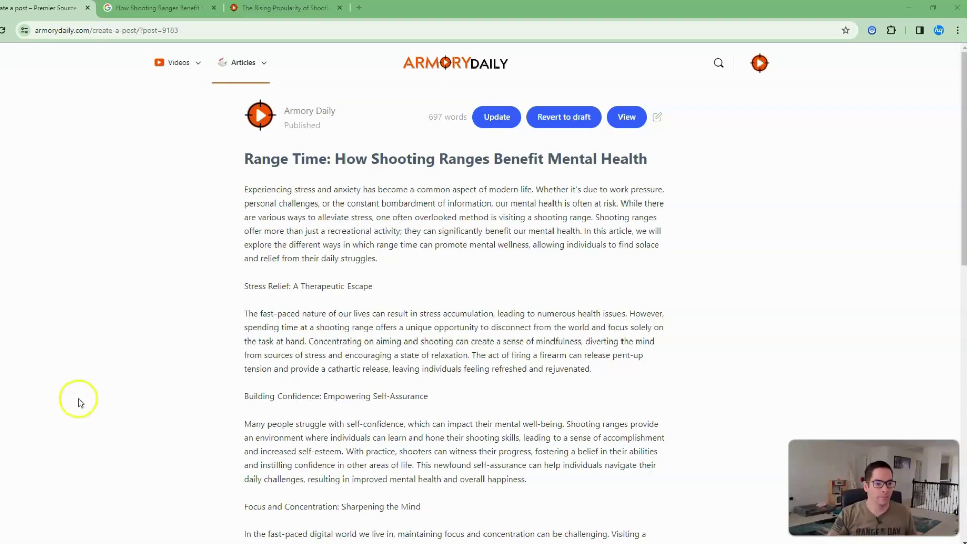
Step: Review the article's text and the available categories and tags in the post settings
scroll(371, 241, "down", 4)
scroll(371, 240, "down", 5)
scroll(369, 289, "up", 9)
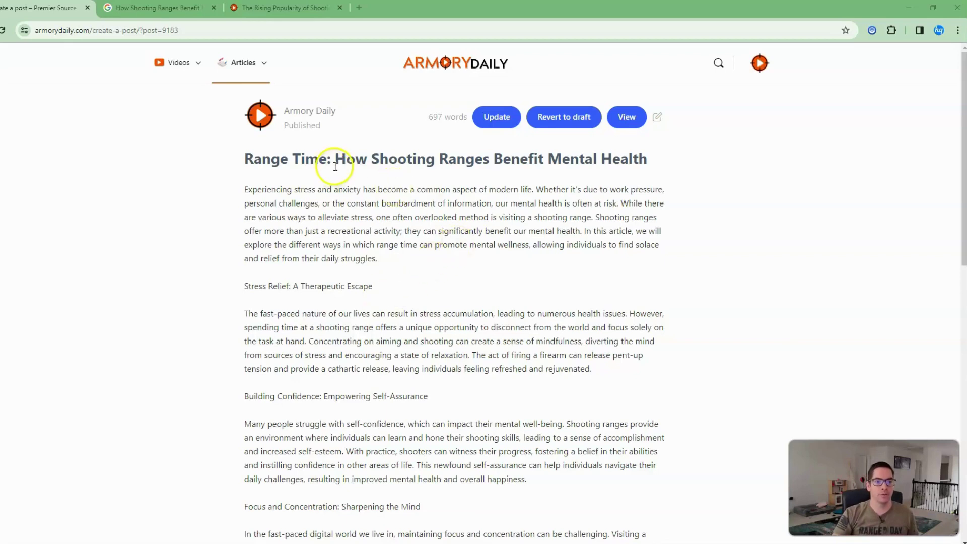
left_click(657, 118)
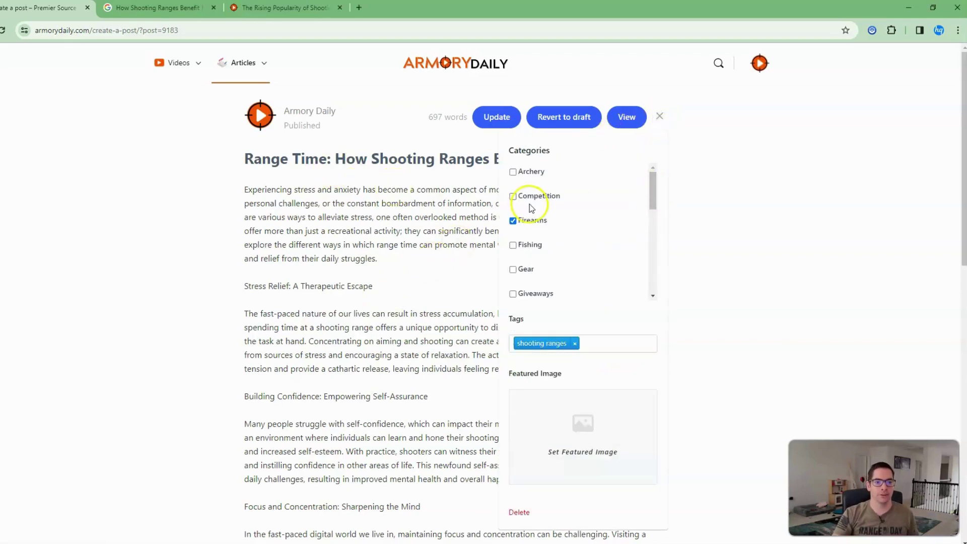
scroll(535, 210, "down", 3)
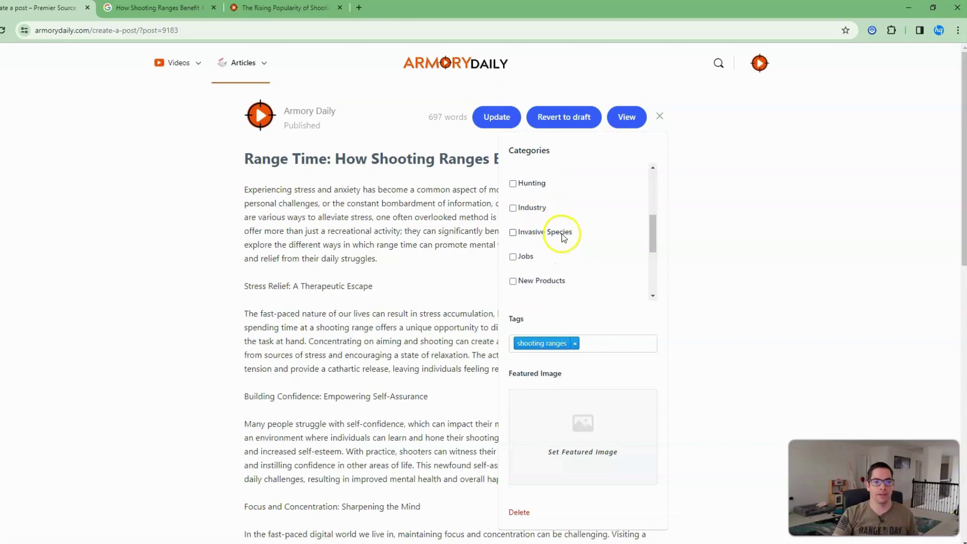
scroll(555, 252, "up", 3)
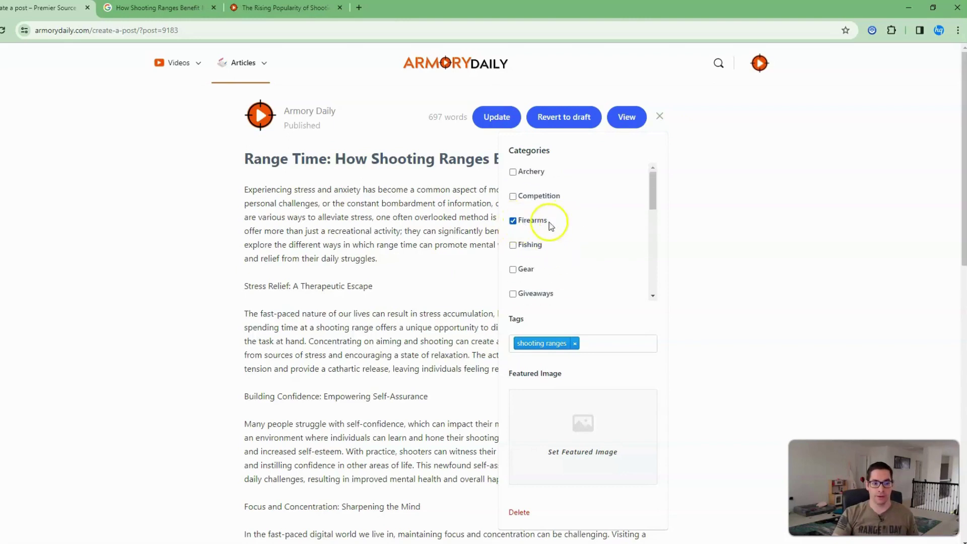
scroll(592, 222, "down", 2)
scroll(592, 222, "down", 3)
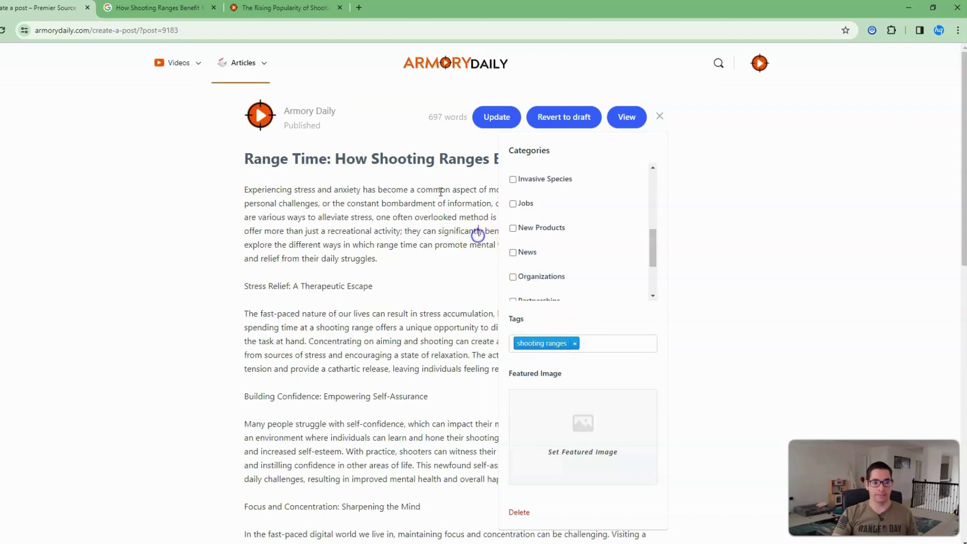
left_click(660, 117)
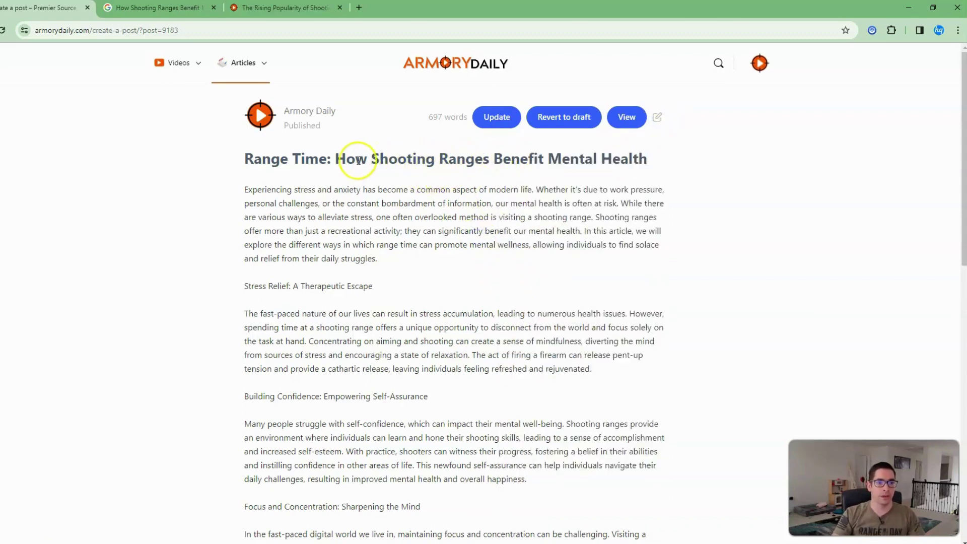
Step: Add the title phrase "How Shooting Ranges Benefit Mental Health" as a tag in the post settings and close them
left_click_drag(334, 159, 650, 160)
key("ctrl+c")
left_click(657, 117)
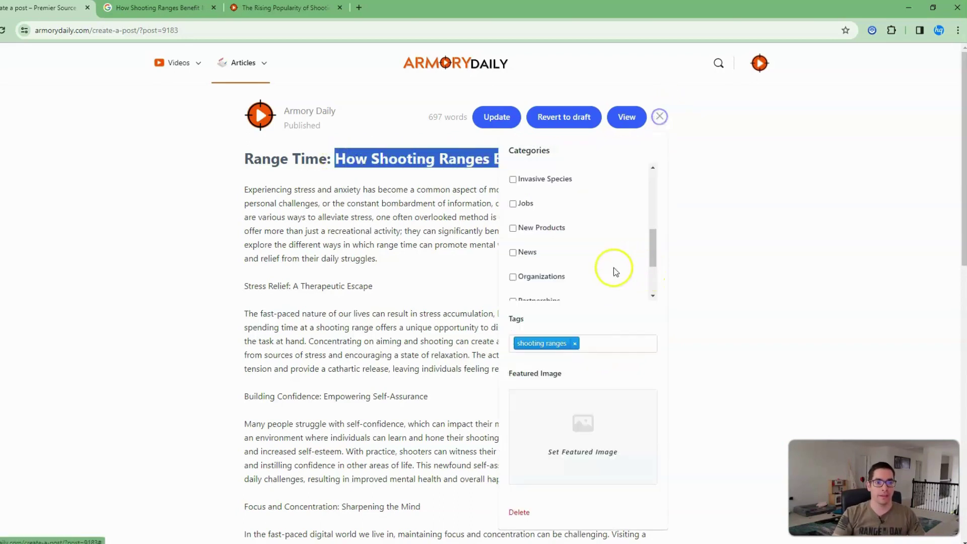
left_click(598, 343)
key("ctrl+v")
key("Return")
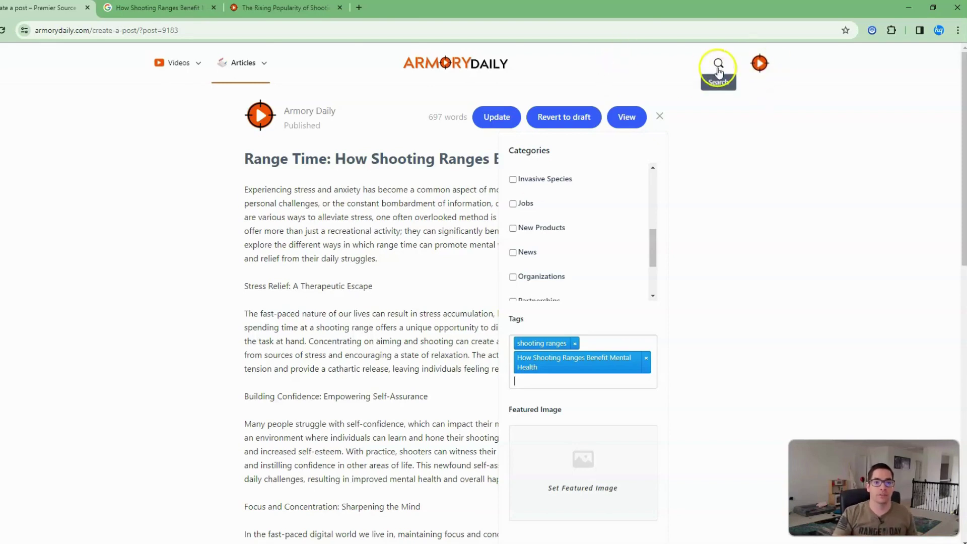
left_click(659, 116)
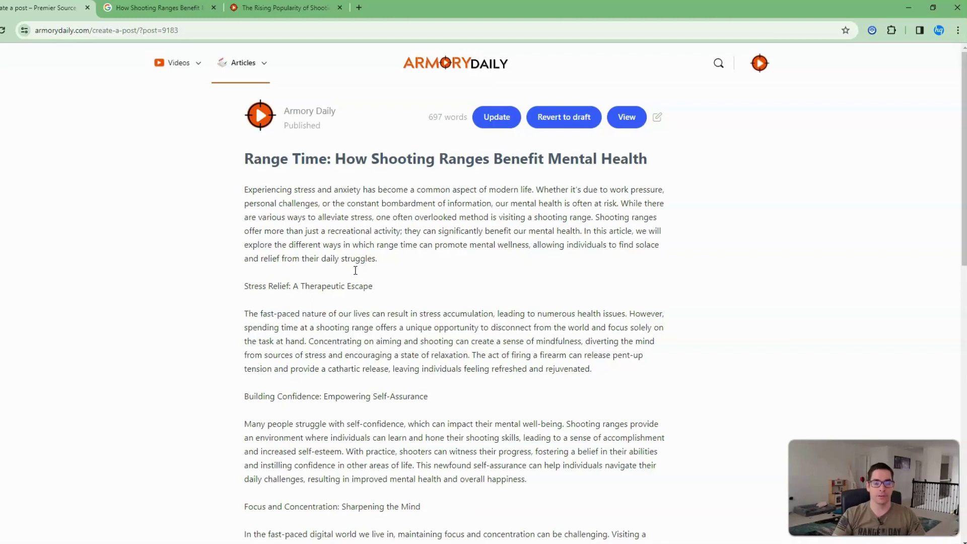
Step: Format the line "Stress Relief: A Therapeutic Escape" as a level 2 heading
left_click(384, 288)
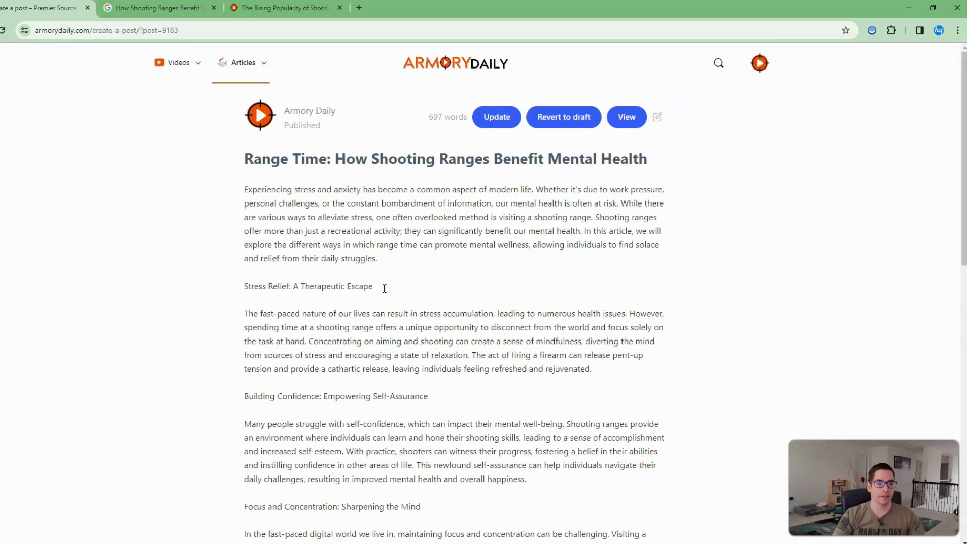
left_click_drag(384, 288, 222, 274)
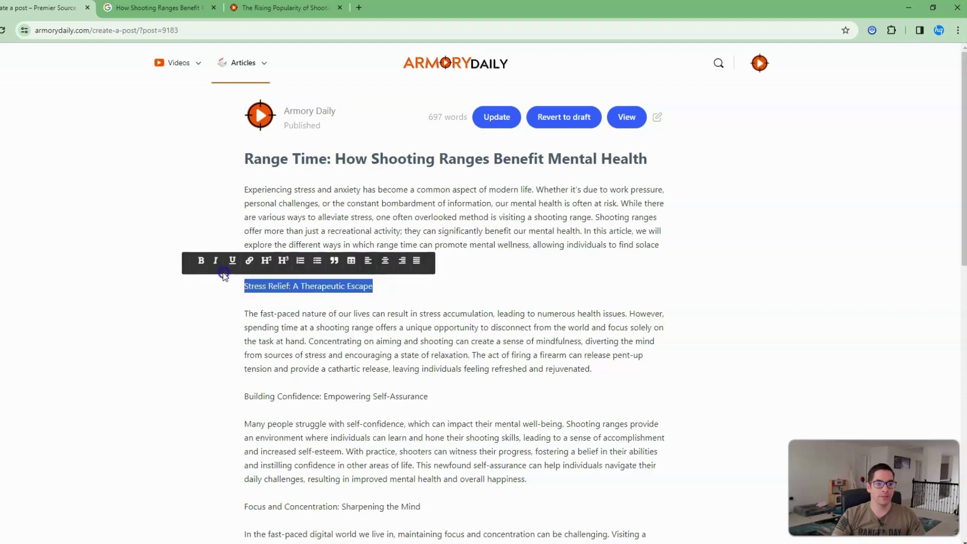
left_click(260, 290)
left_click(266, 262)
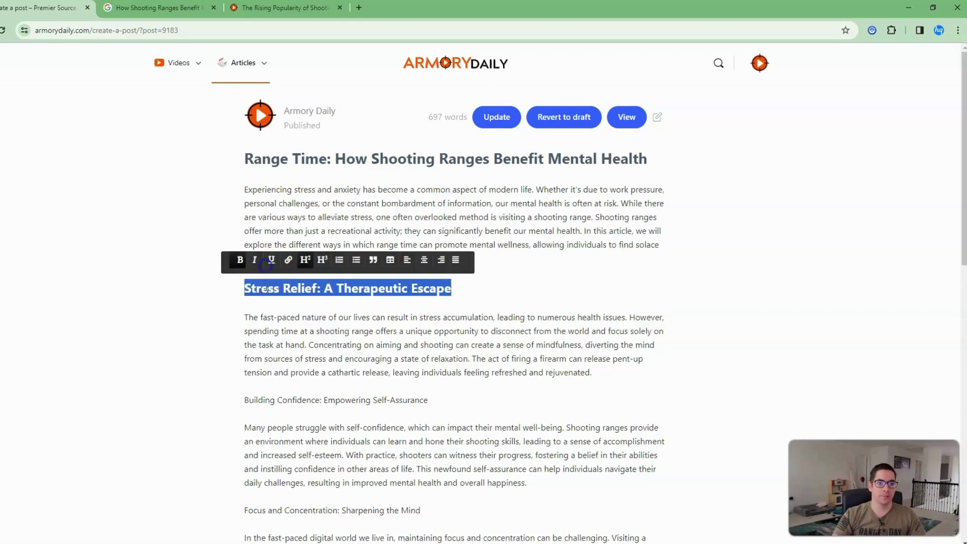
left_click(307, 289)
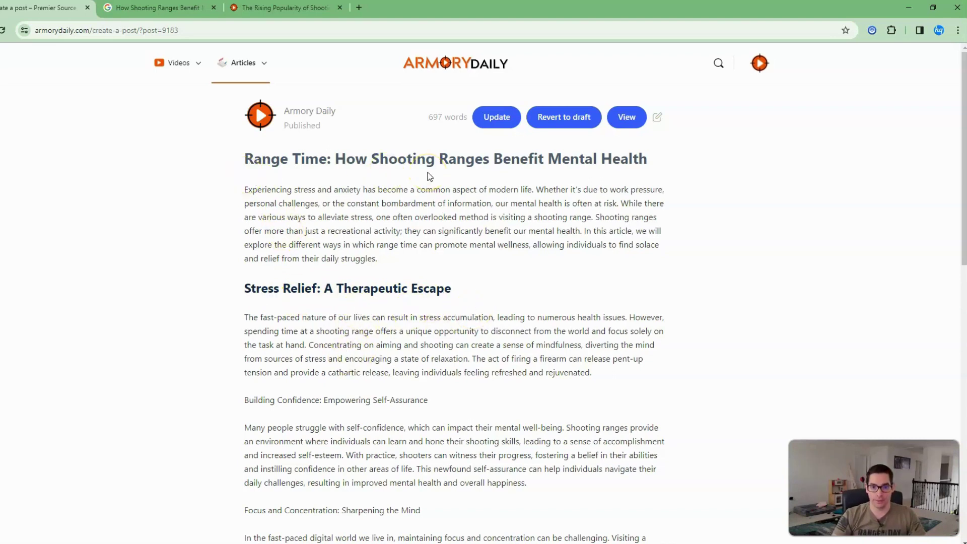
Step: Format "Building Confidence: Empowering Self-Assurance" and "Focus and Concentration: Sharpening the Mind" as level 2 headings
scroll(431, 255, "down", 3)
left_click_drag(431, 241, 213, 241)
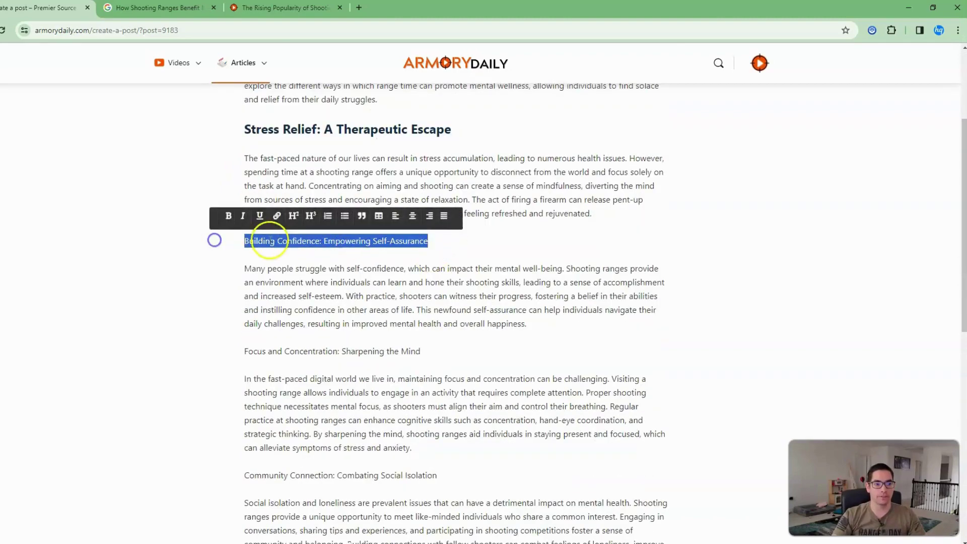
left_click(296, 216)
scroll(378, 287, "down", 2)
left_click_drag(422, 248, 237, 248)
left_click(290, 225)
Step: Format "Community Connection: Combating Social Isolation" and "FAQs:" as level 2 headings
scroll(388, 274, "down", 3)
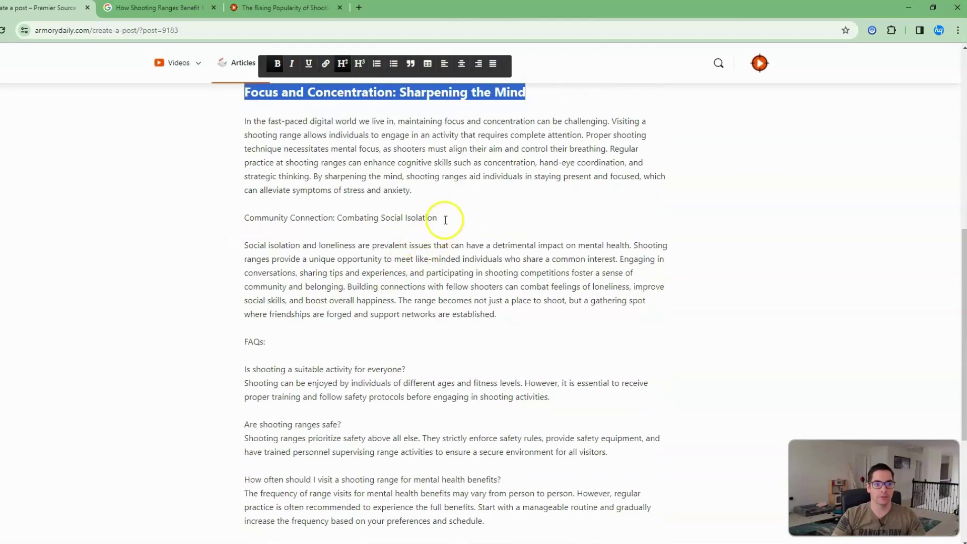
left_click_drag(443, 218, 209, 216)
left_click(301, 195)
scroll(290, 277, "down", 1)
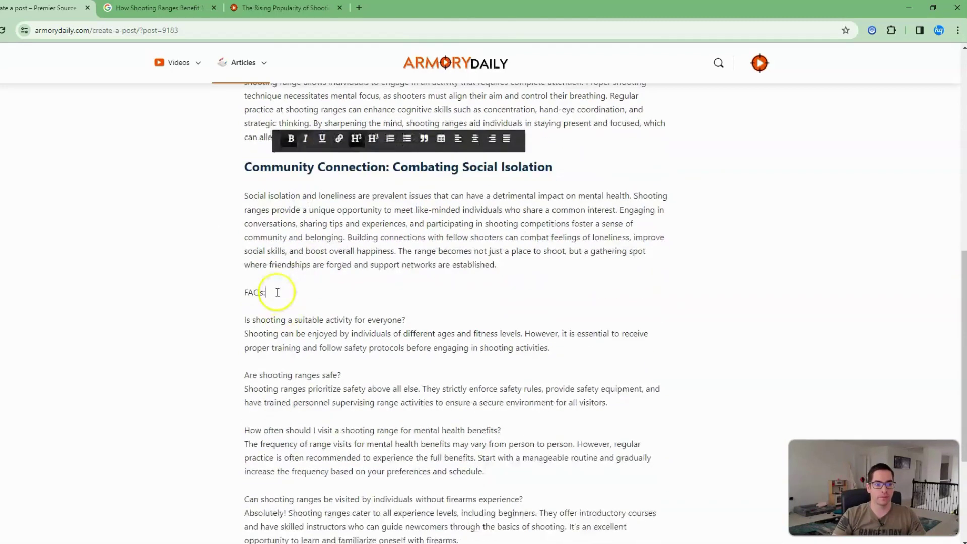
left_click(276, 292)
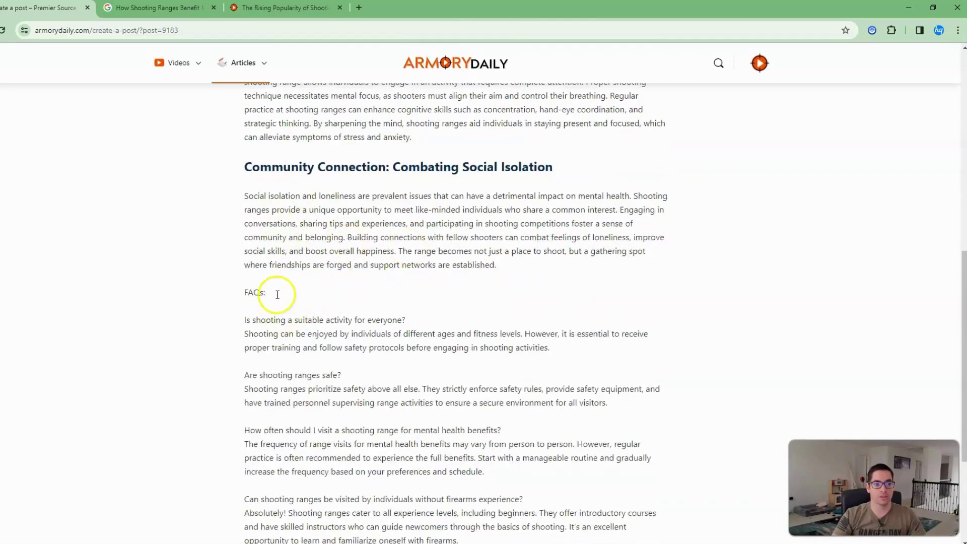
left_click_drag(276, 294, 213, 289)
left_click(218, 272)
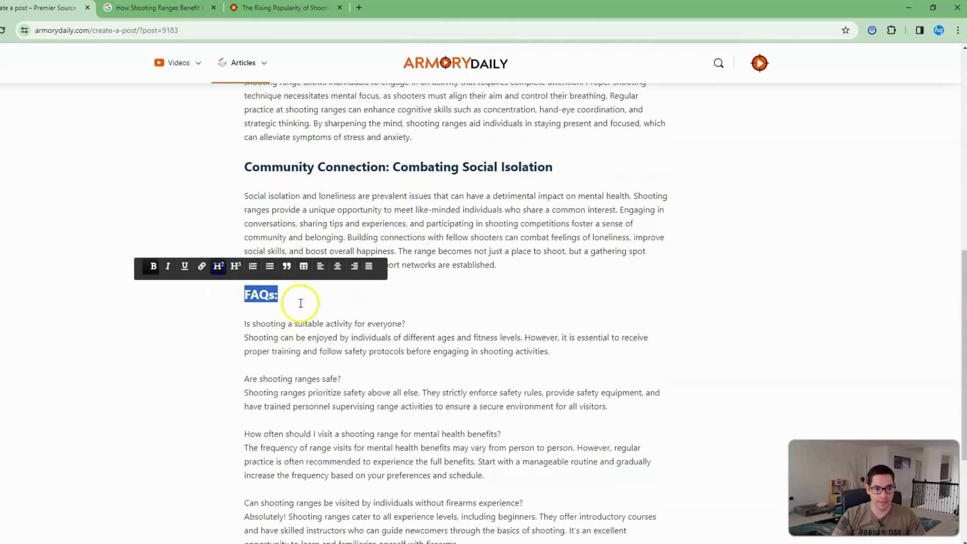
Step: Format the question "Is shooting a suitable activity for everyone?" as a level 3 heading and its answer as a bulleted list item
left_click(296, 321)
scroll(372, 292, "down", 1)
left_click_drag(404, 277, 218, 274)
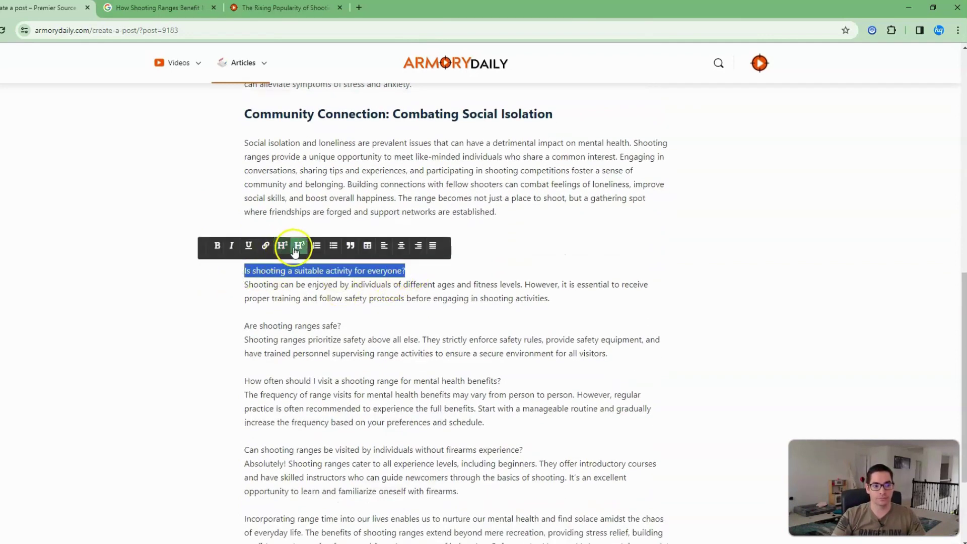
left_click(283, 246)
left_click(298, 295)
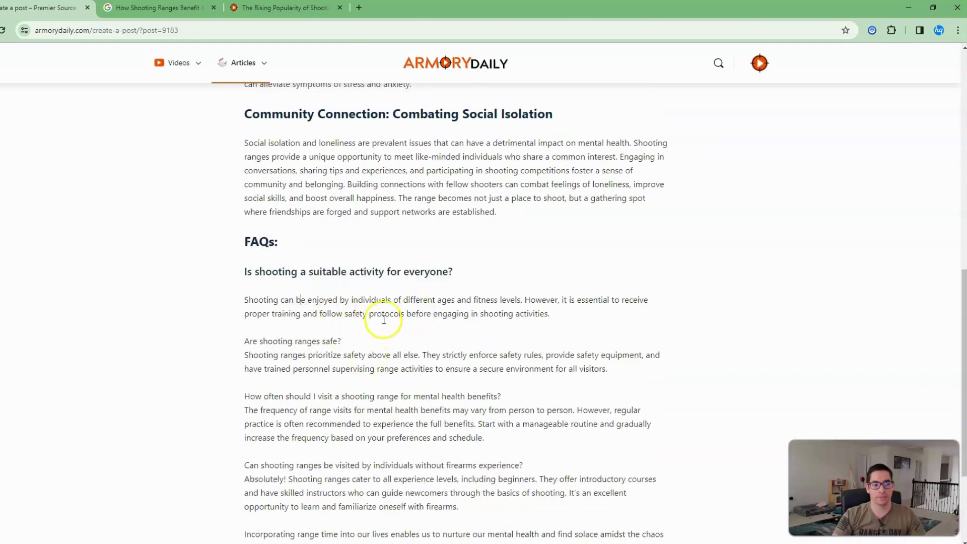
left_click_drag(245, 302, 550, 313)
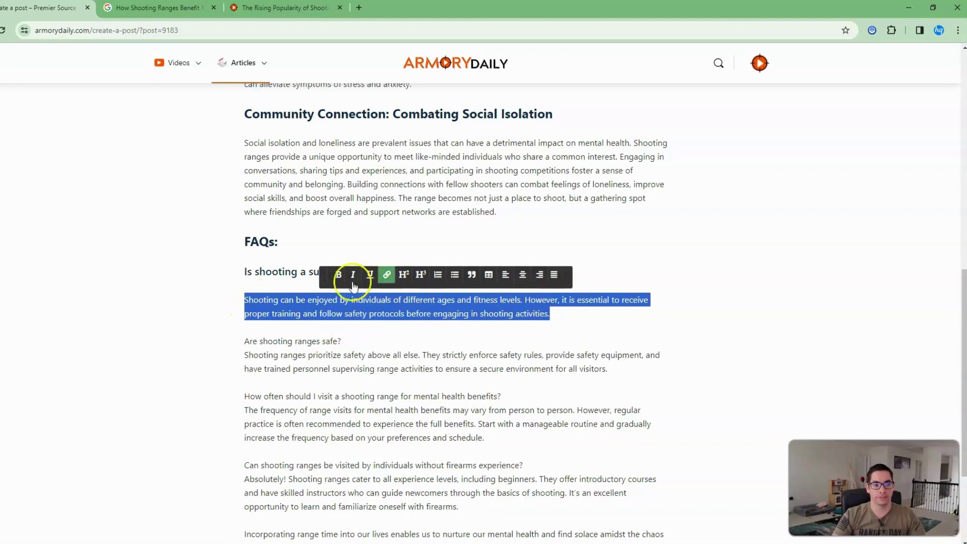
left_click(456, 275)
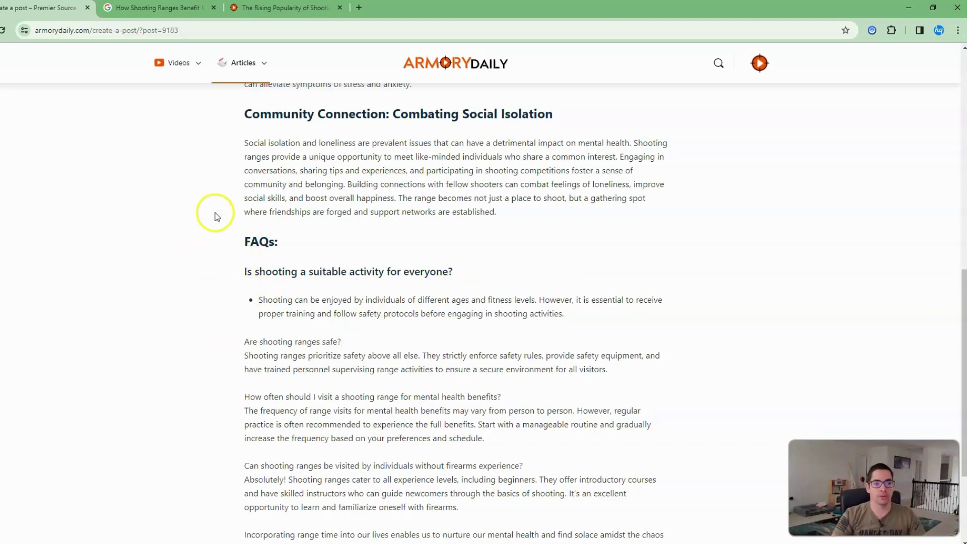
Step: Compare the article's title phrase with the FAQs heading and the first FAQ question
left_click_drag(237, 242, 324, 242)
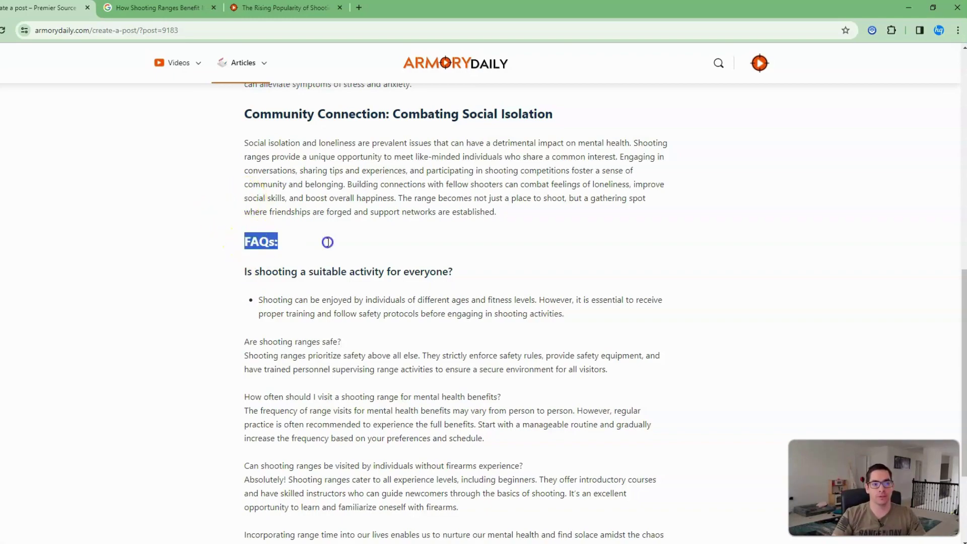
scroll(323, 245, "up", 20)
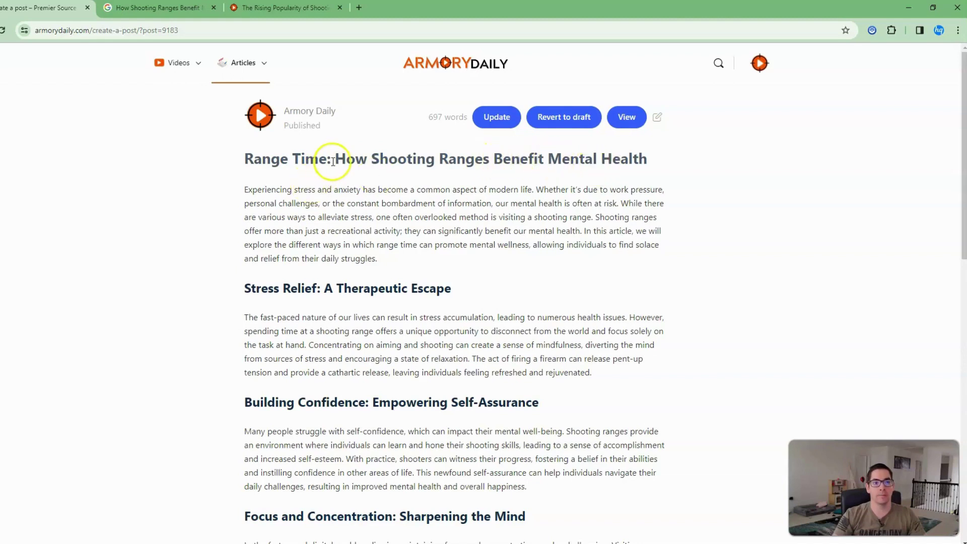
left_click_drag(333, 158, 675, 187)
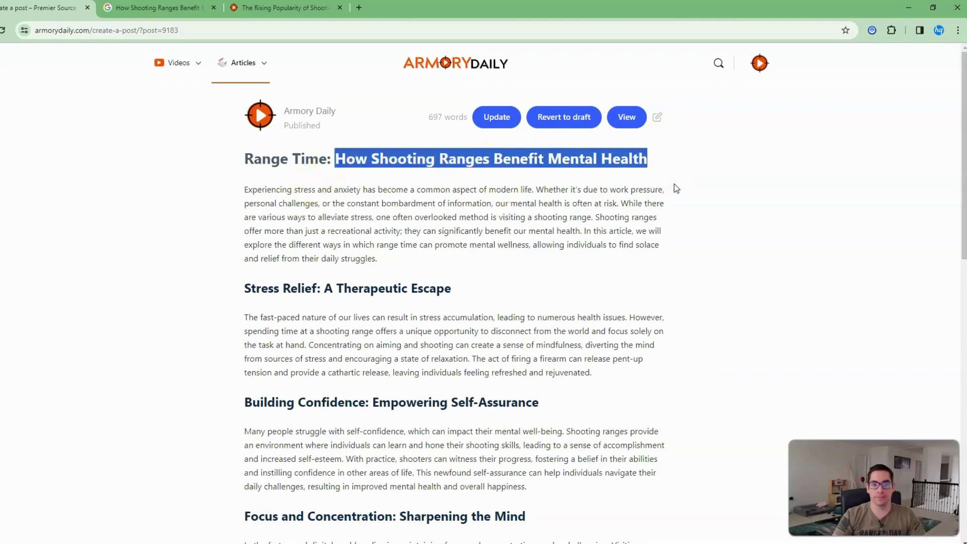
left_click(560, 216)
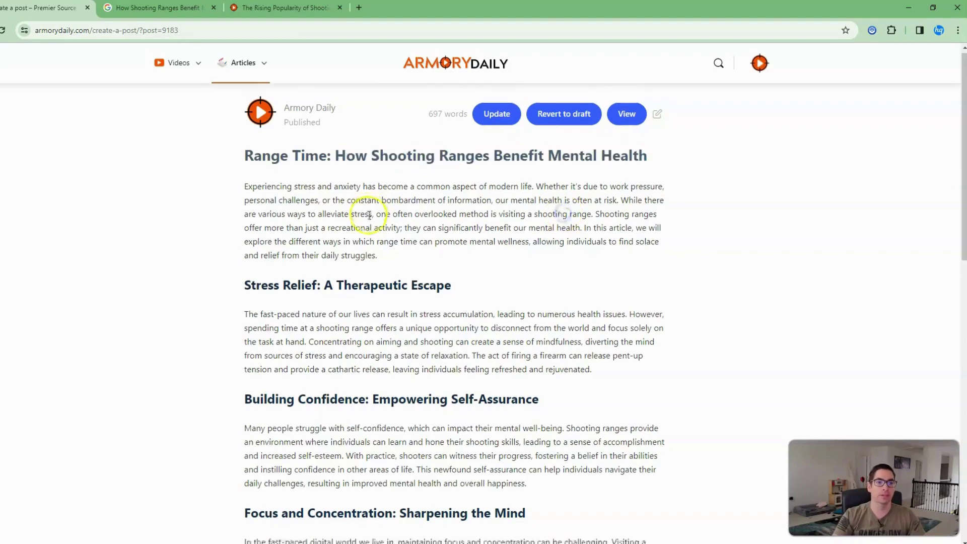
scroll(367, 217, "down", 10)
left_click_drag(242, 295, 309, 296)
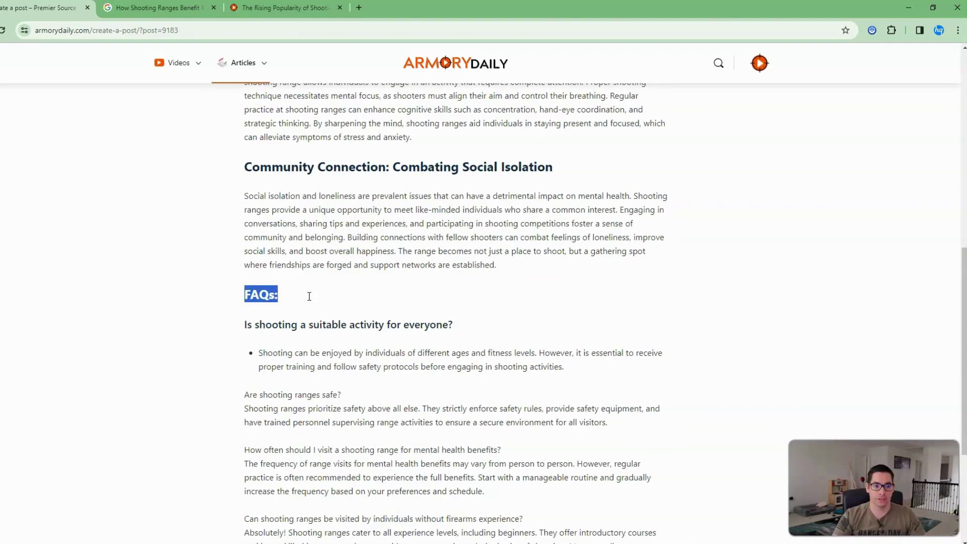
scroll(304, 289, "down", 1)
left_click_drag(242, 272, 469, 272)
left_click(473, 273)
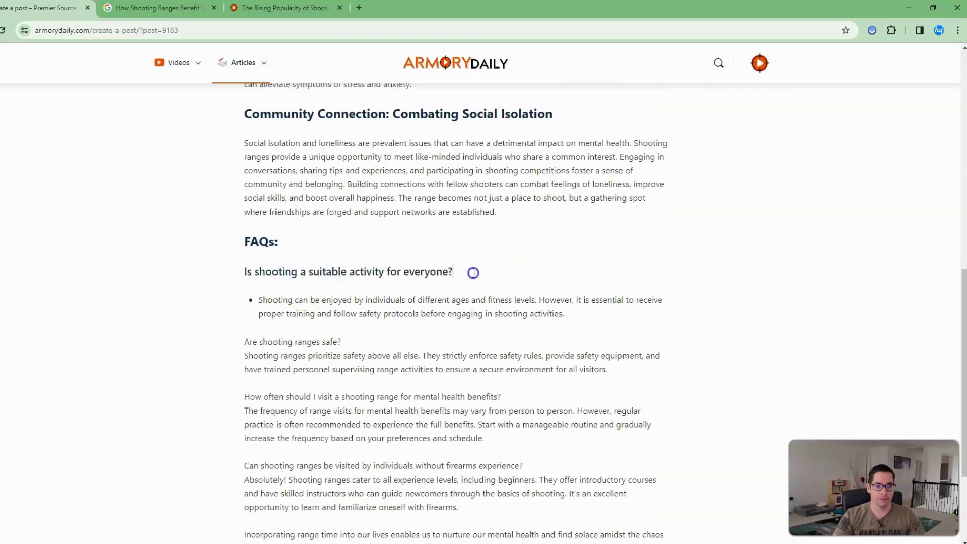
Step: Switch to the Google results for the title phrase and examine the "People also ask" questions and their answers
left_click(182, 16)
scroll(61, 262, "down", 1)
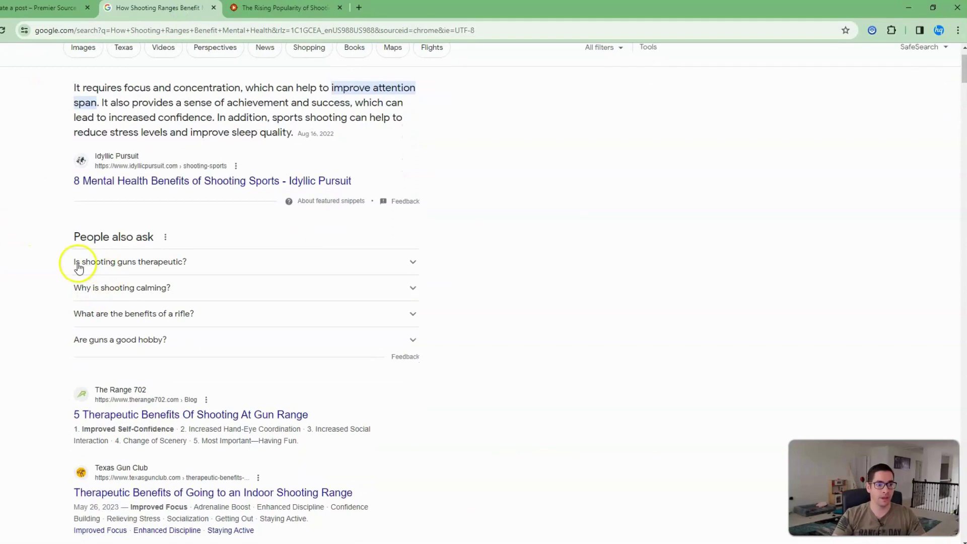
left_click(170, 262)
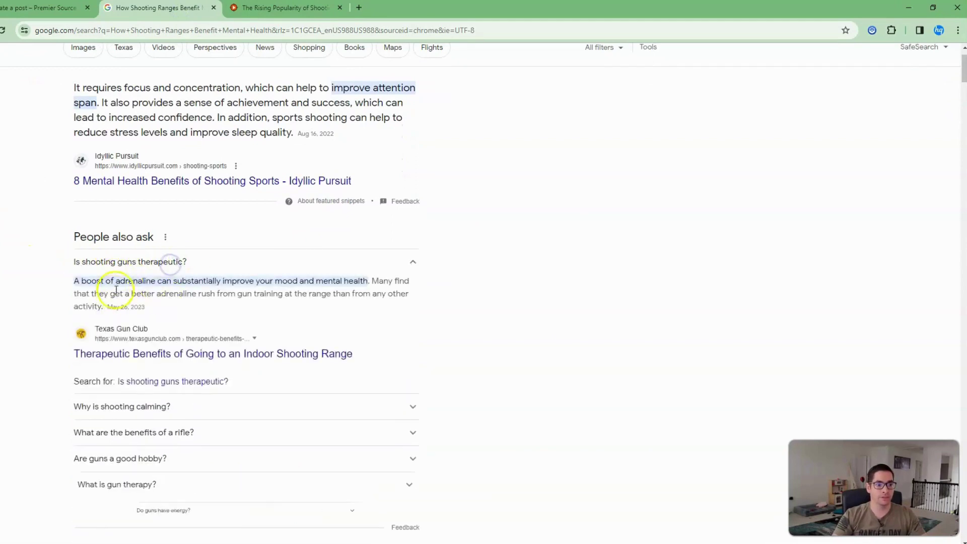
left_click(104, 262)
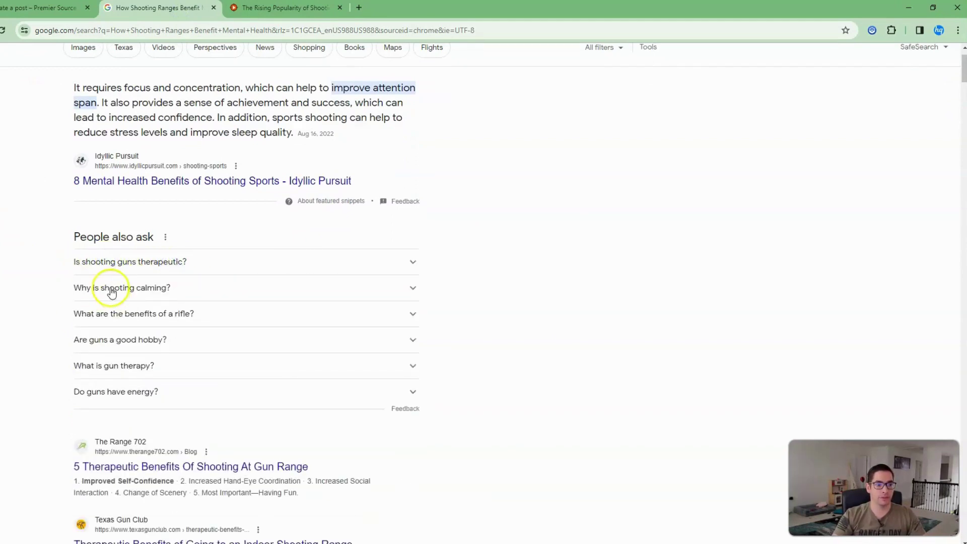
double_click(111, 292)
left_click(122, 315)
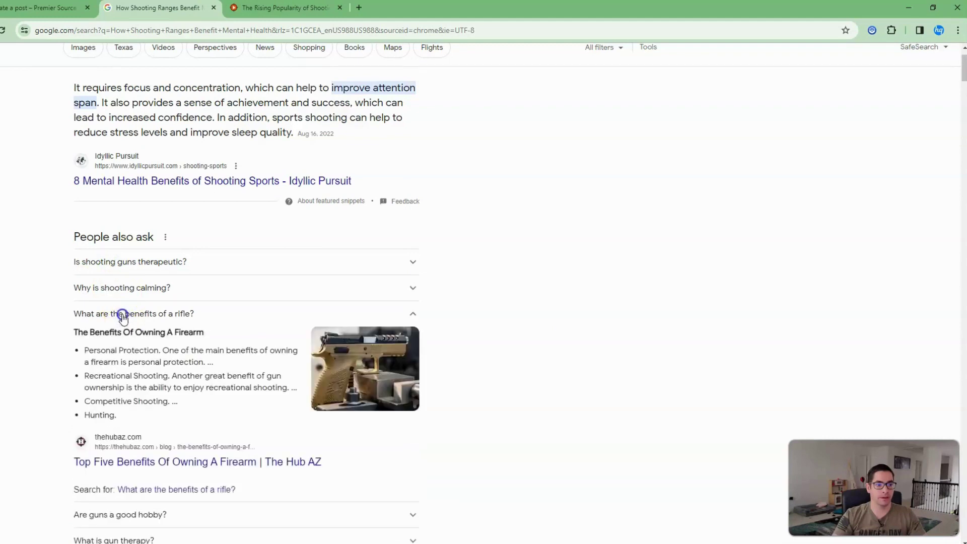
left_click(122, 314)
left_click(123, 313)
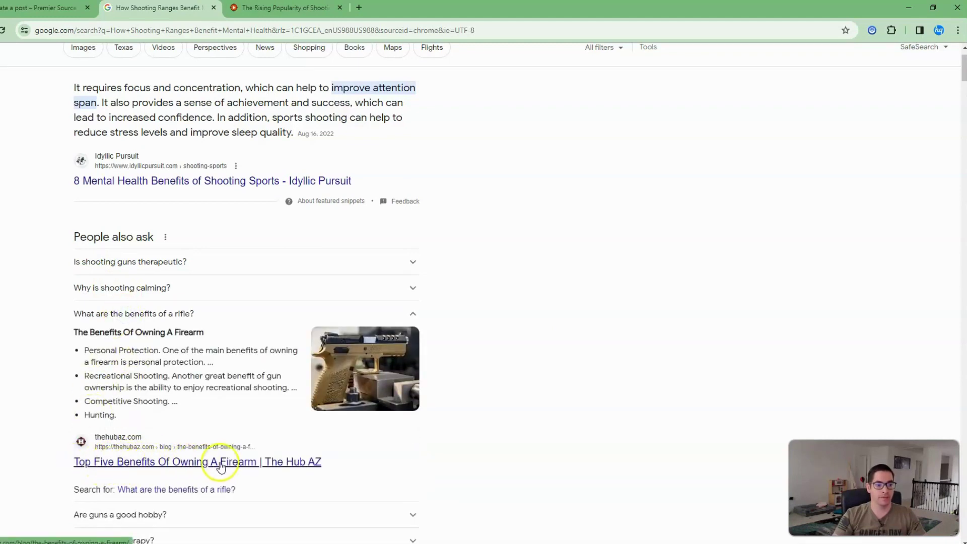
left_click(93, 316)
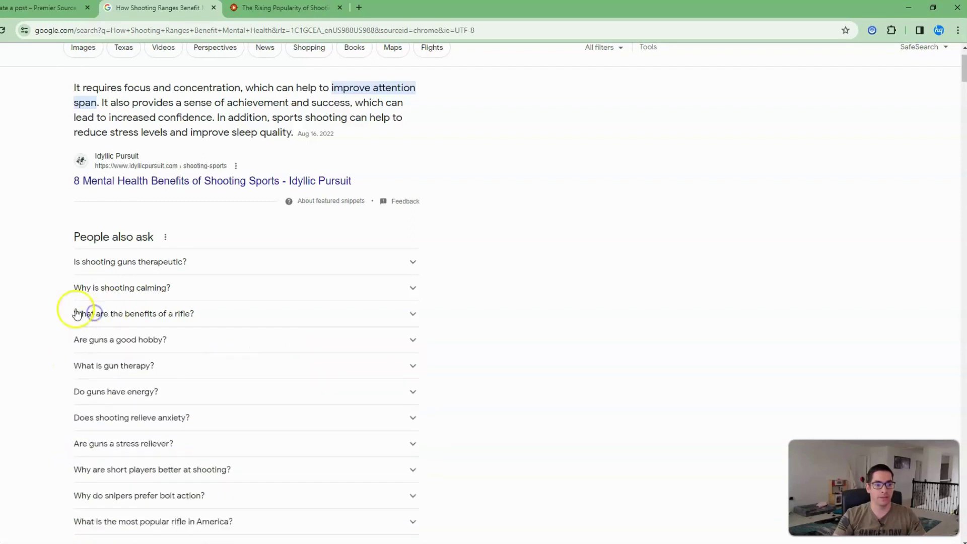
left_click(133, 261)
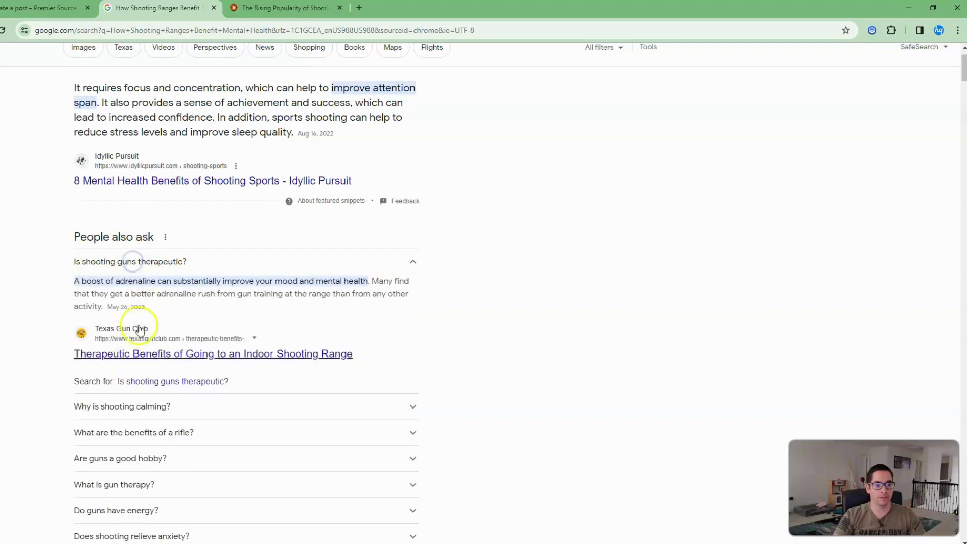
Step: Return to the article and format "Are shooting ranges safe?" as a level 3 heading and its answer as a bulleted list item
left_click(135, 261)
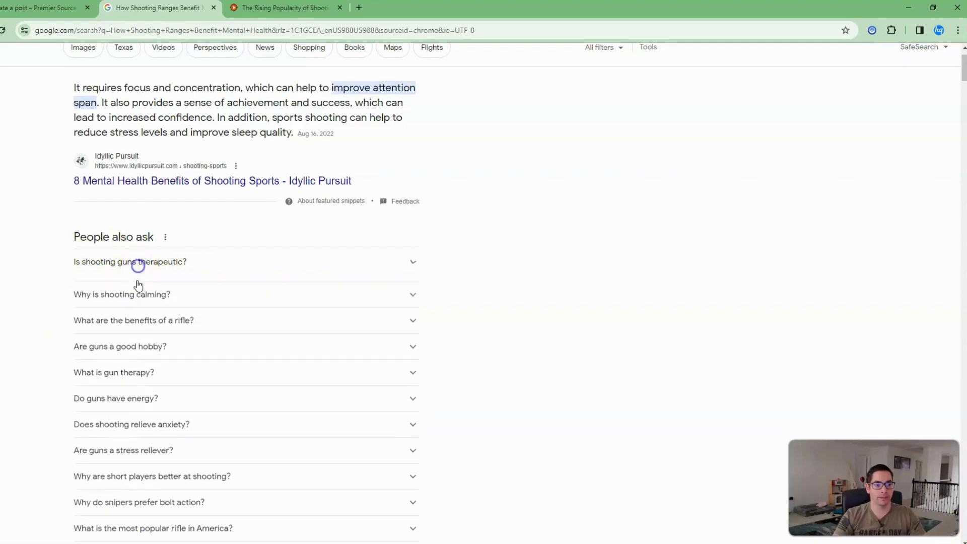
left_click(277, 10)
scroll(260, 301, "down", 1)
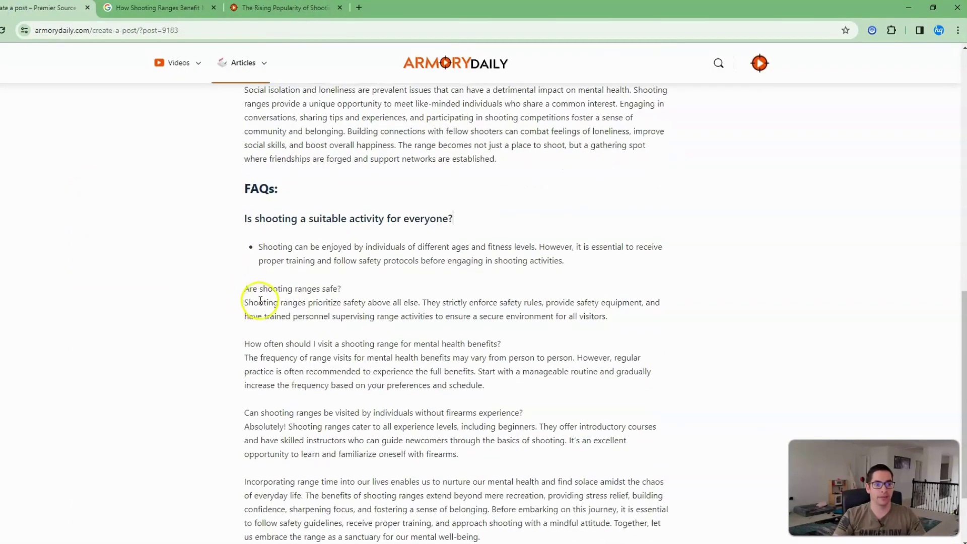
left_click_drag(243, 288, 343, 288)
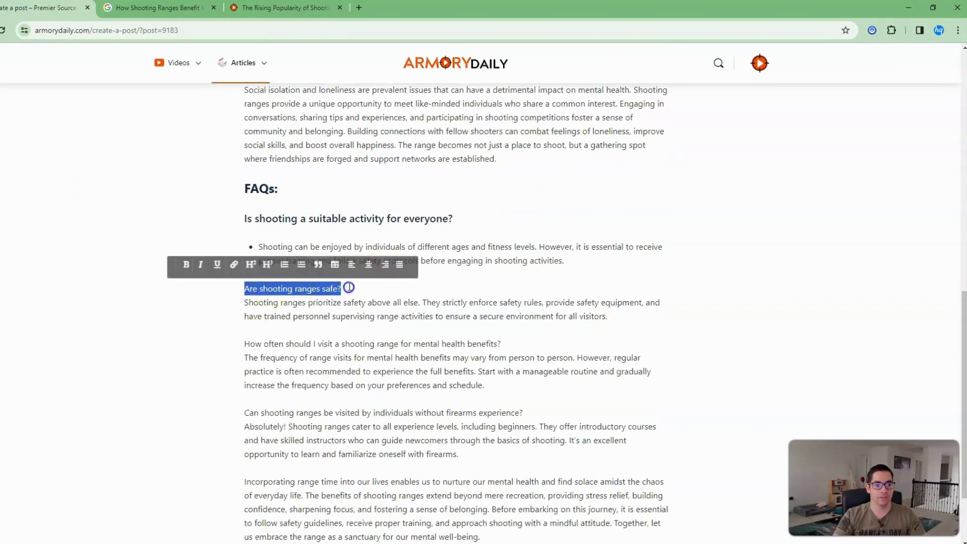
left_click(265, 267)
mouse_move(244, 317)
left_mouse_down()
mouse_move(610, 331)
mouse_move(237, 308)
left_mouse_up()
left_click(391, 318)
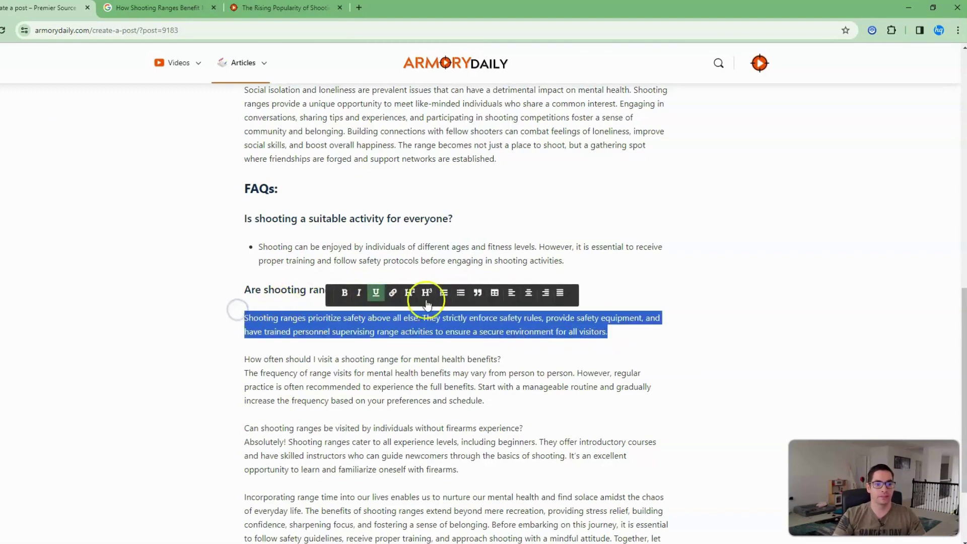
left_click(461, 292)
left_click(359, 364)
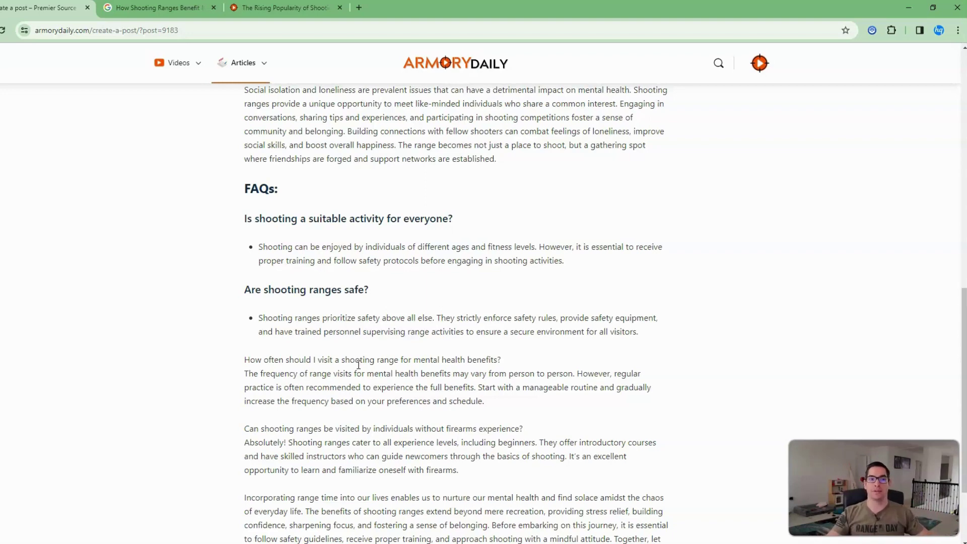
Step: Review how the article's section headings and the paragraphs beneath them are structured, from the title down to the FAQs
scroll(359, 362, "up", 5)
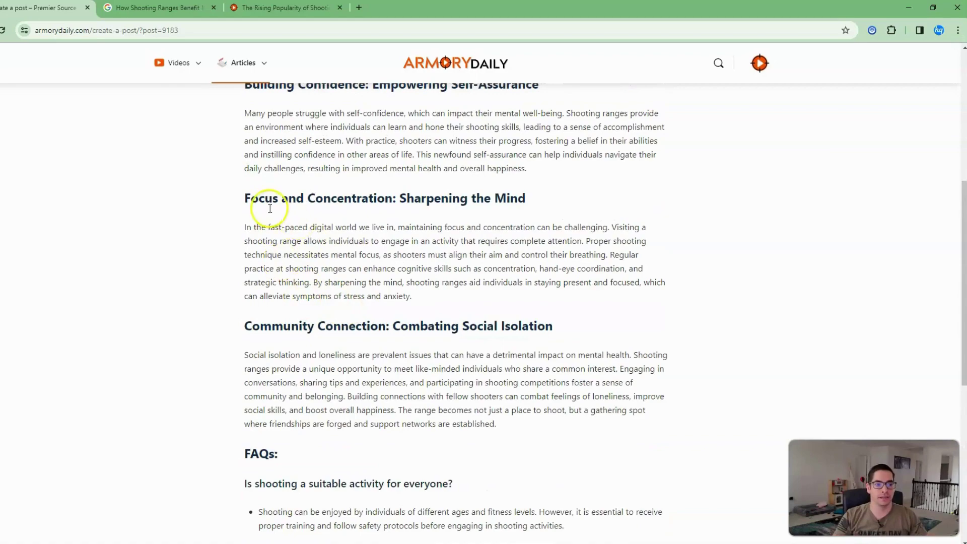
left_click_drag(248, 198, 495, 198)
left_click_drag(346, 226, 404, 282)
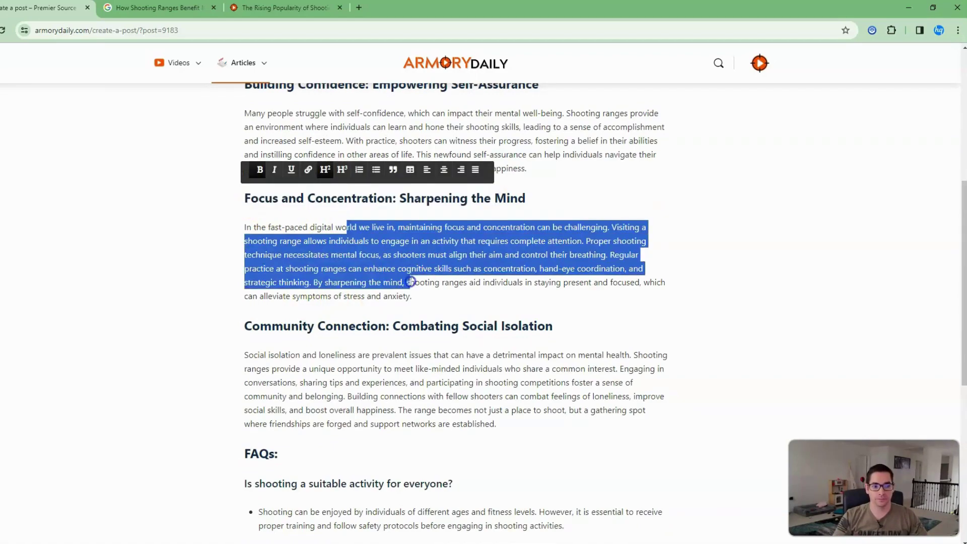
left_click(413, 282)
scroll(346, 282, "up", 6)
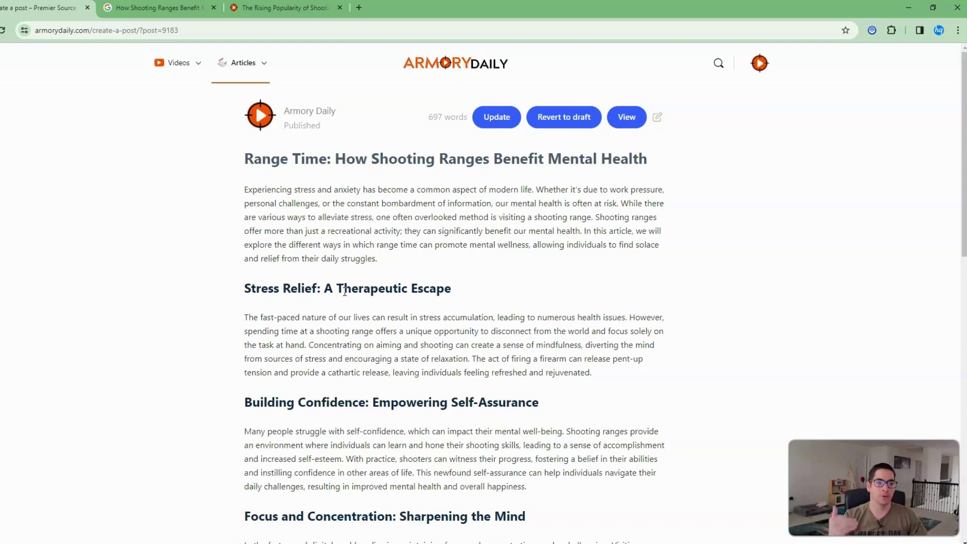
scroll(344, 291, "down", 3)
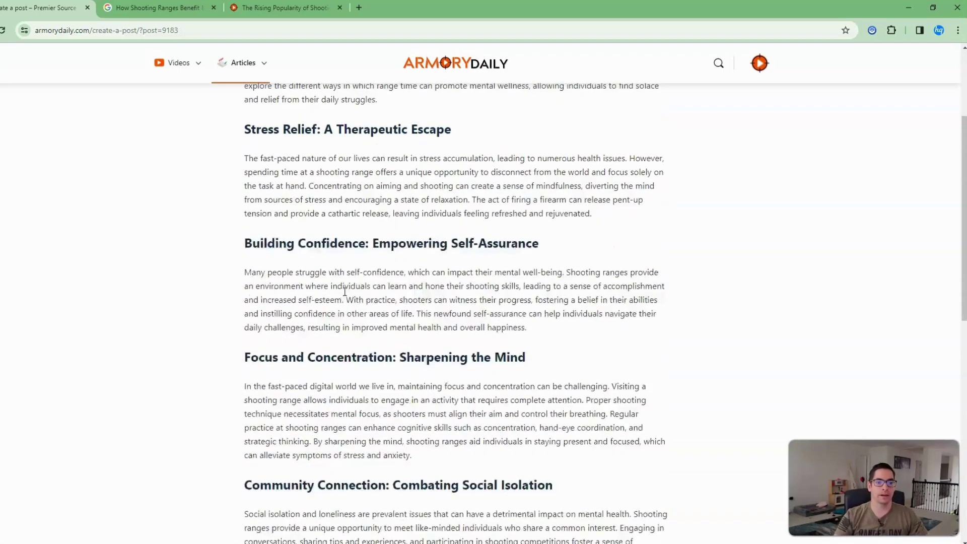
scroll(395, 253, "down", 2)
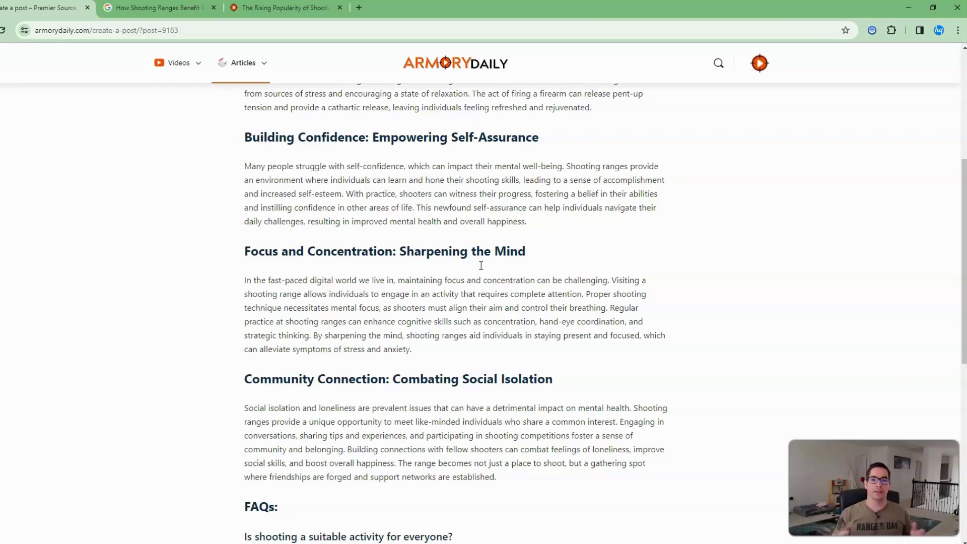
Step: Format "How often should I visit a shooting range for mental health benefits?" as a level 3 heading and its answer as a bulleted list item
scroll(481, 266, "down", 6)
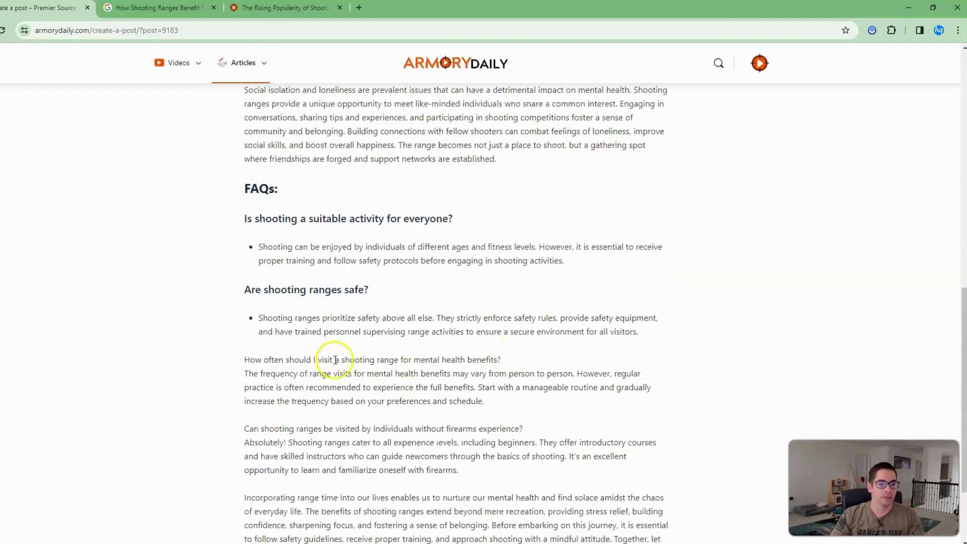
left_click_drag(501, 360, 224, 353)
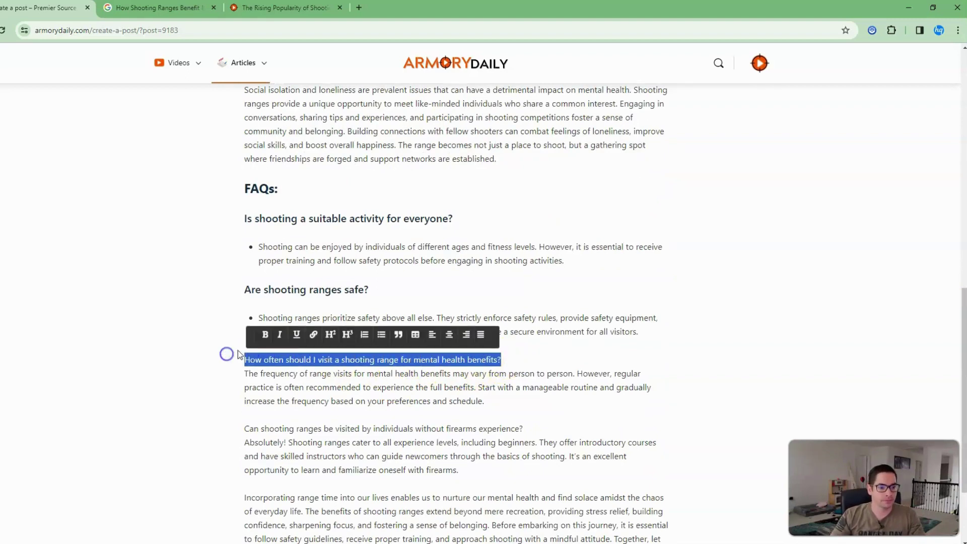
left_click(343, 338)
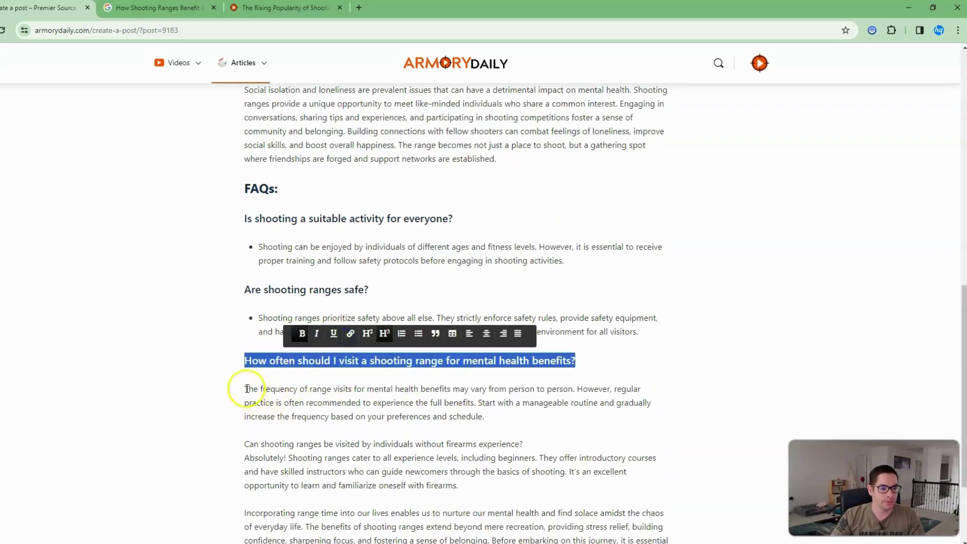
left_click_drag(245, 389, 519, 418)
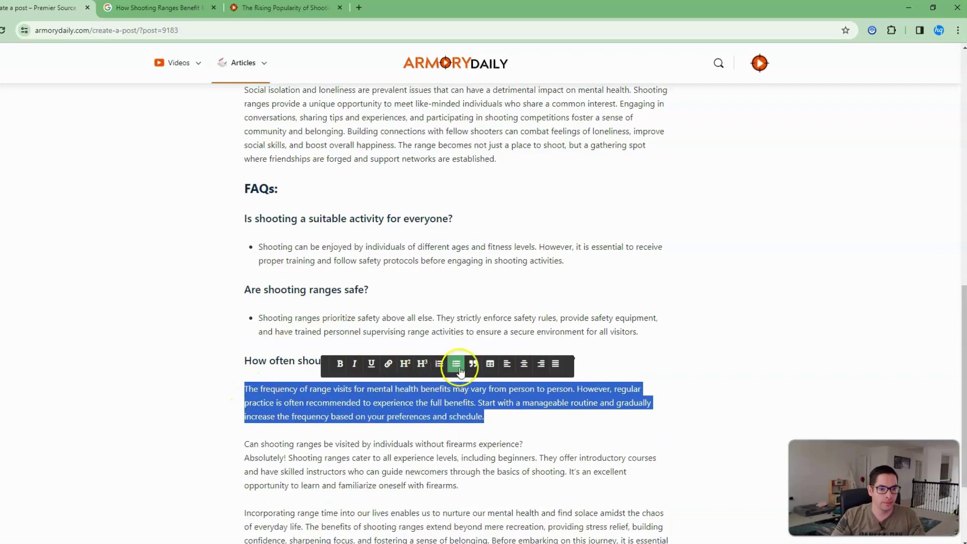
left_click(455, 364)
Step: Format "Can shooting ranges be visited by individuals without firearms experience?" as a level 3 heading and its answer as a bulleted list item
scroll(434, 363, "down", 2)
double_click(251, 339)
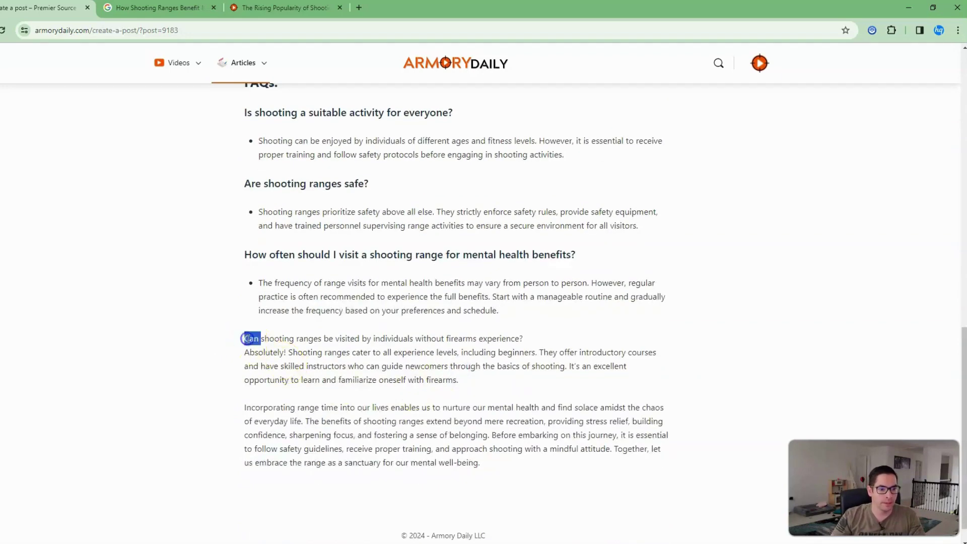
left_click(537, 338)
left_click_drag(537, 338, 235, 338)
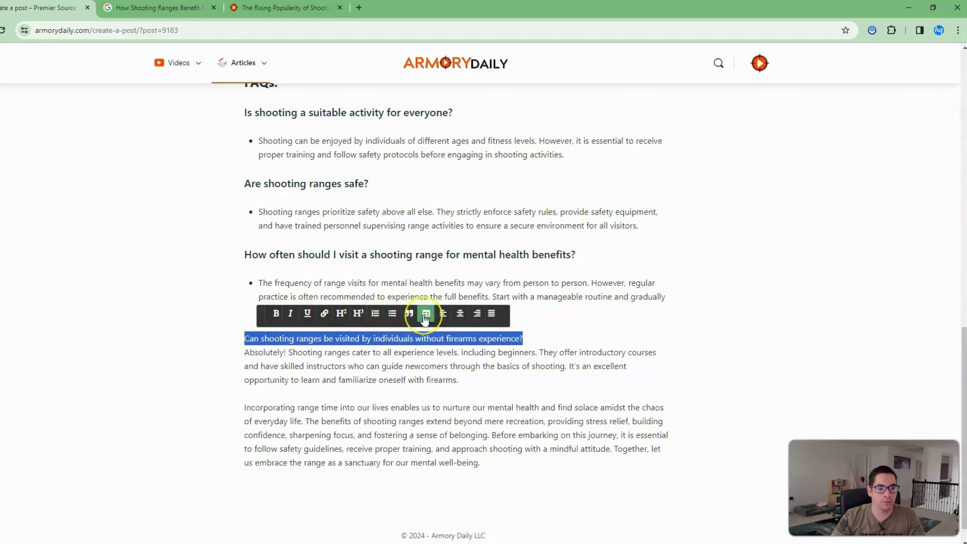
left_click(492, 314)
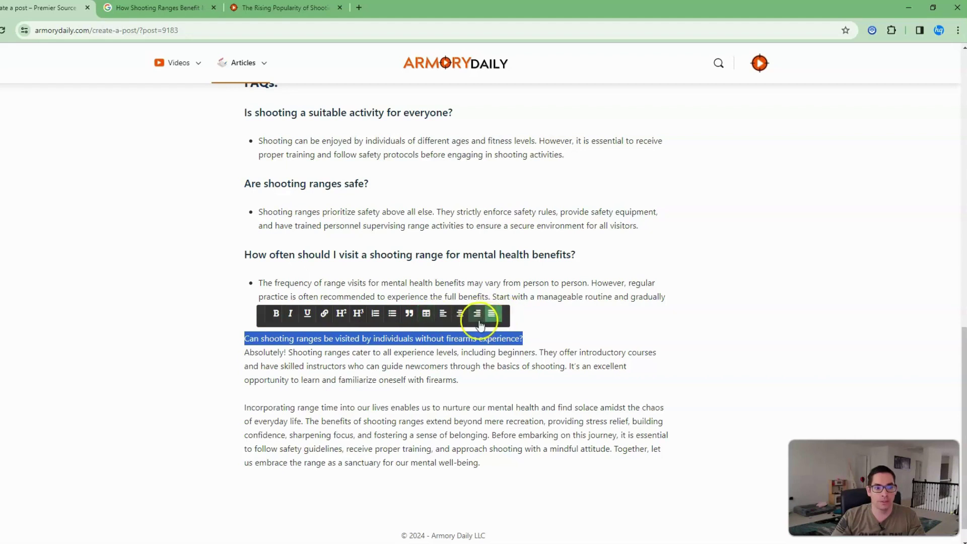
left_click(356, 314)
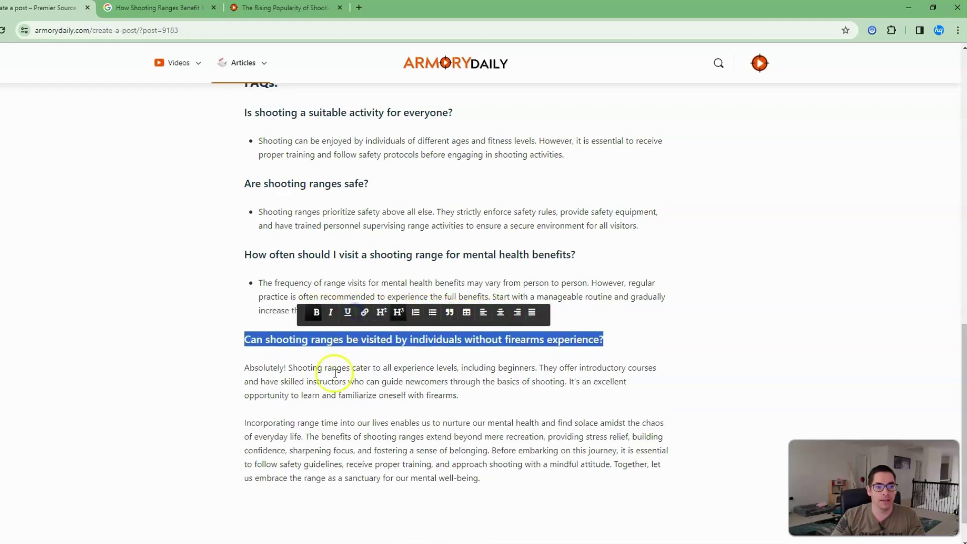
left_click(259, 371)
left_click_drag(245, 367, 464, 397)
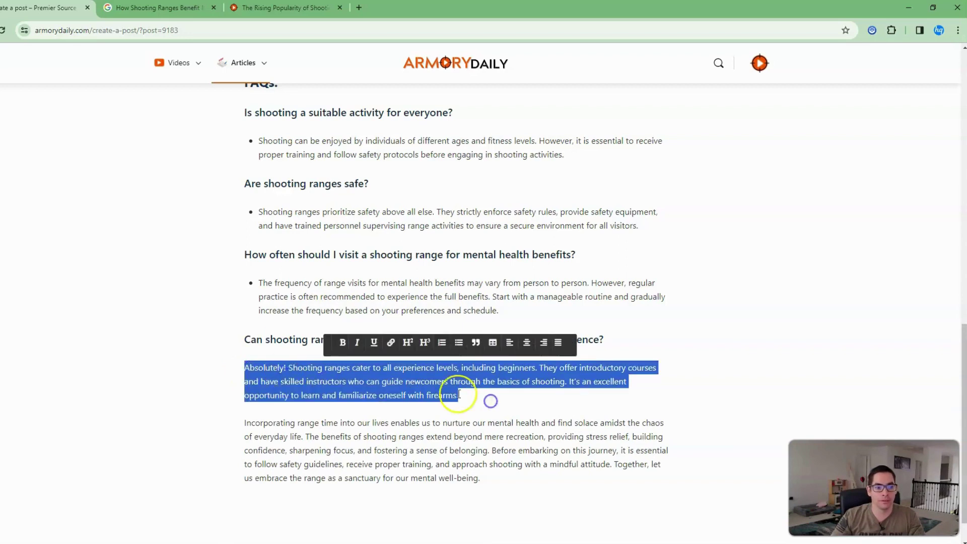
left_click(456, 344)
left_click(402, 371)
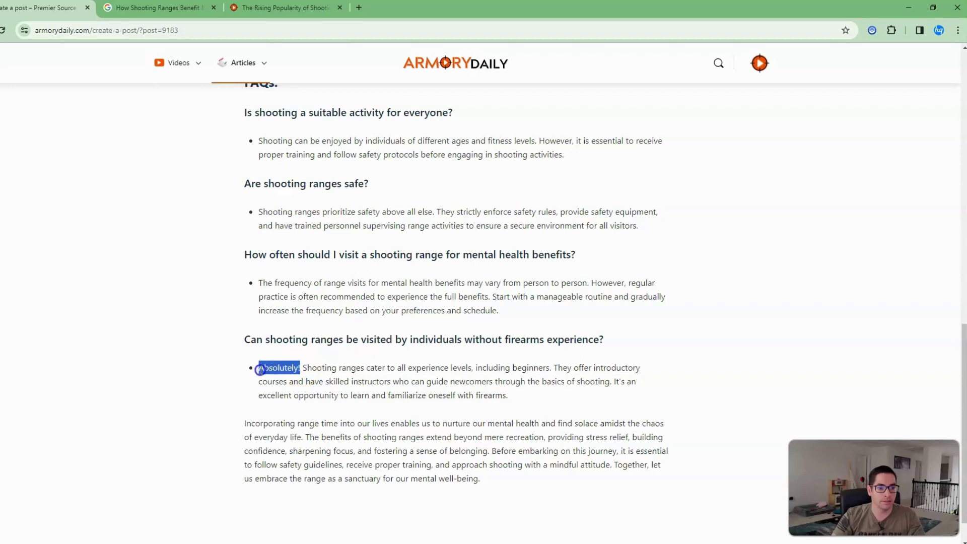
Step: Make the word "Absolutely!" bold at the start of the last FAQ answer
left_click_drag(260, 370, 260, 368)
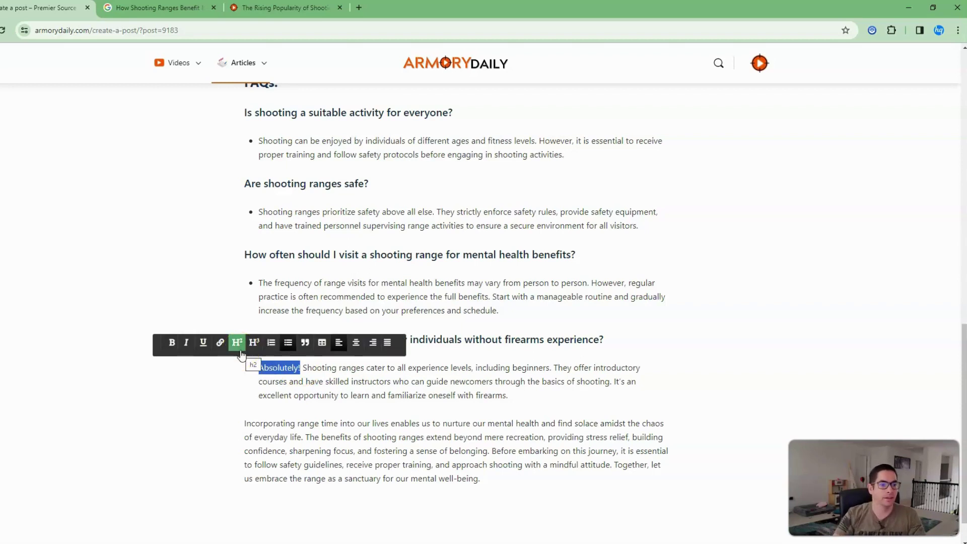
left_click(173, 345)
left_click(188, 401)
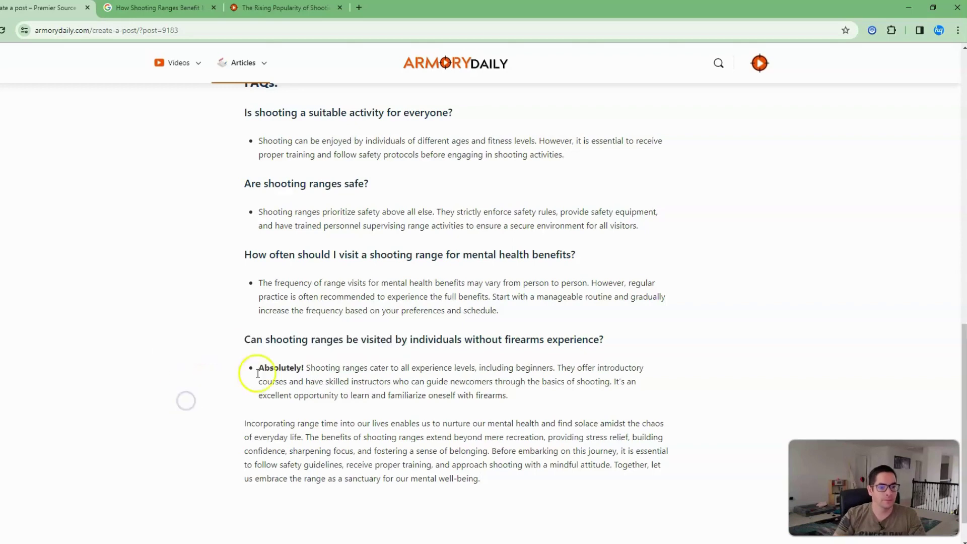
Step: Check the formatted article from its closing paragraph back to the title and update the published post
scroll(271, 387, "down", 1)
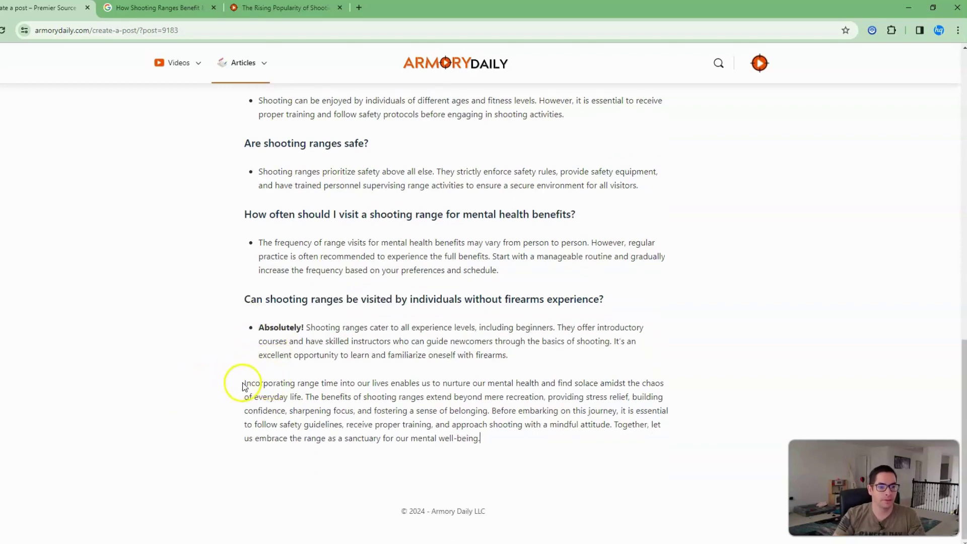
scroll(500, 439, "up", 10)
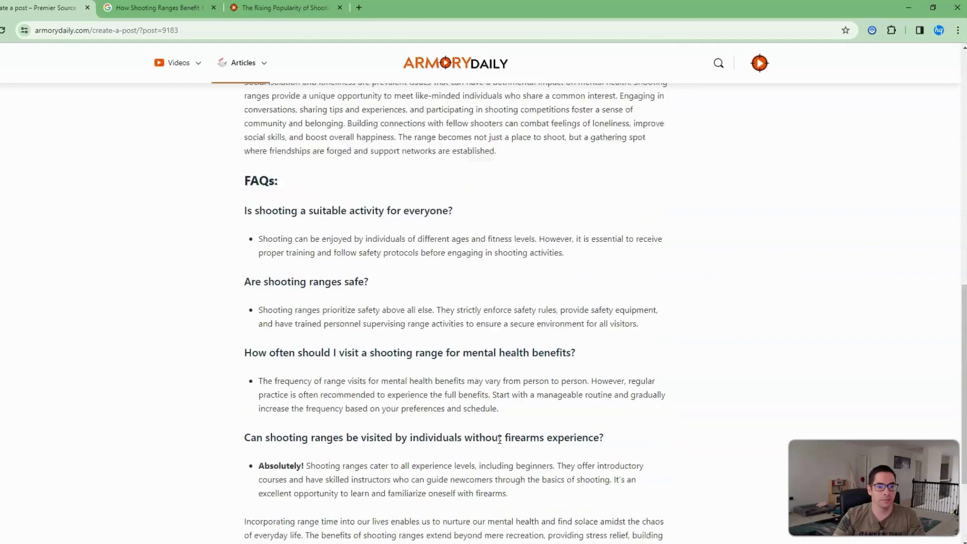
scroll(499, 439, "up", 3)
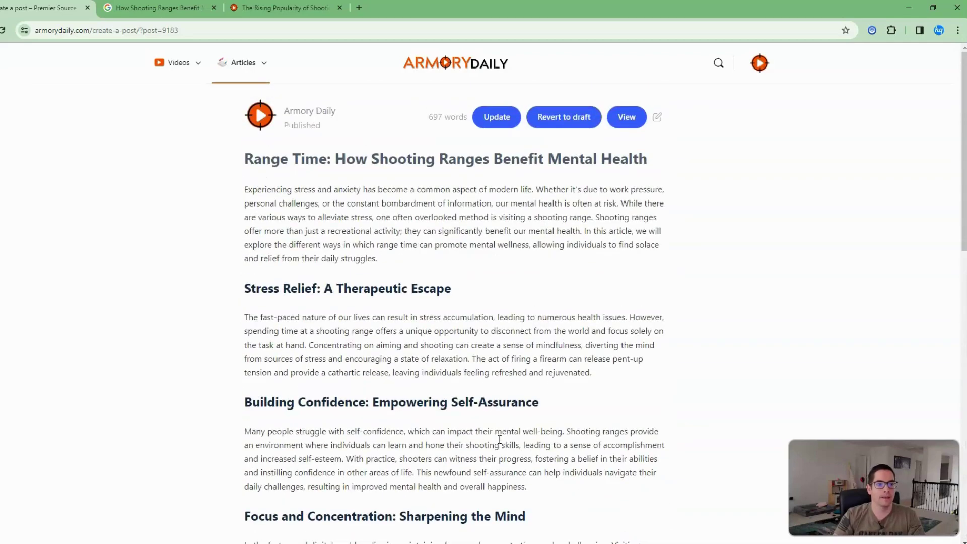
left_click(507, 124)
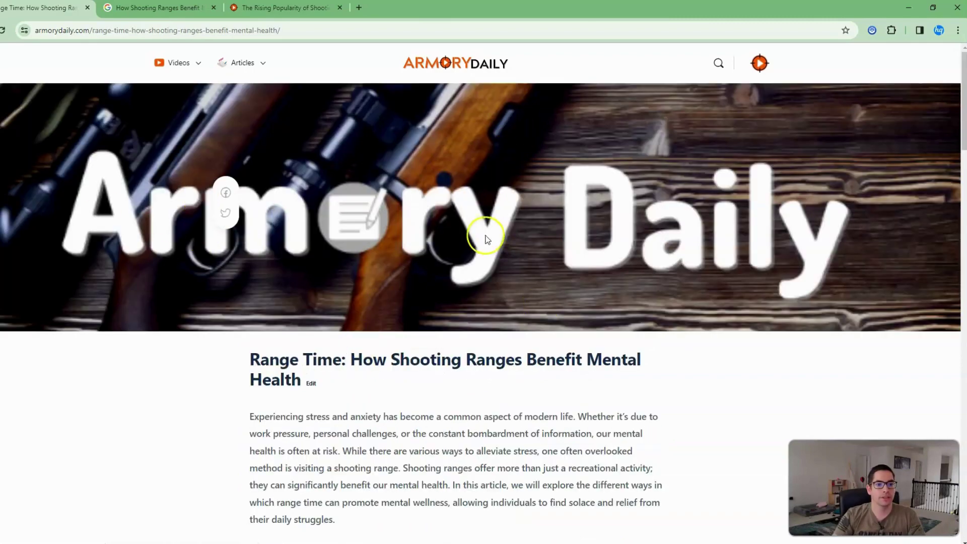
Step: Review the published article page, including its headings, categories, tags and related articles
scroll(436, 213, "down", 4)
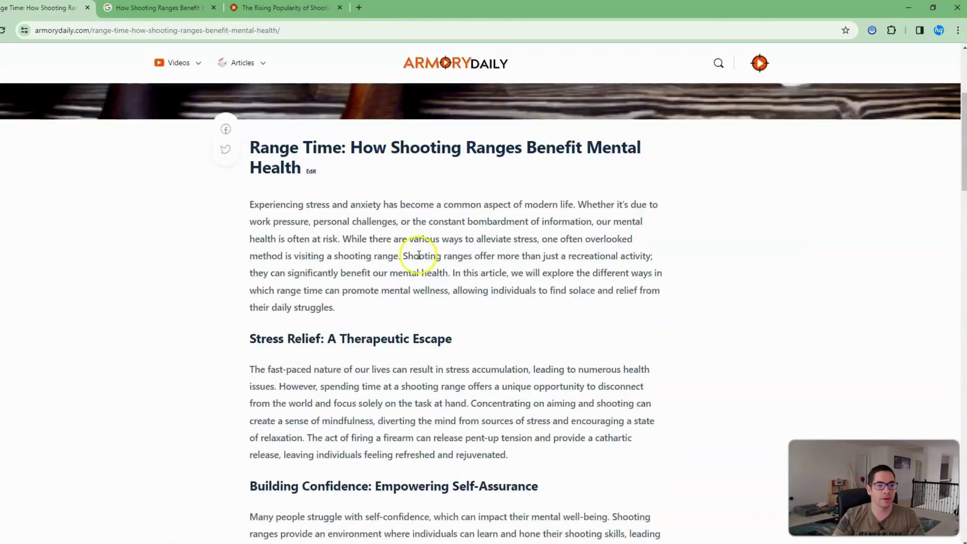
scroll(419, 255, "down", 20)
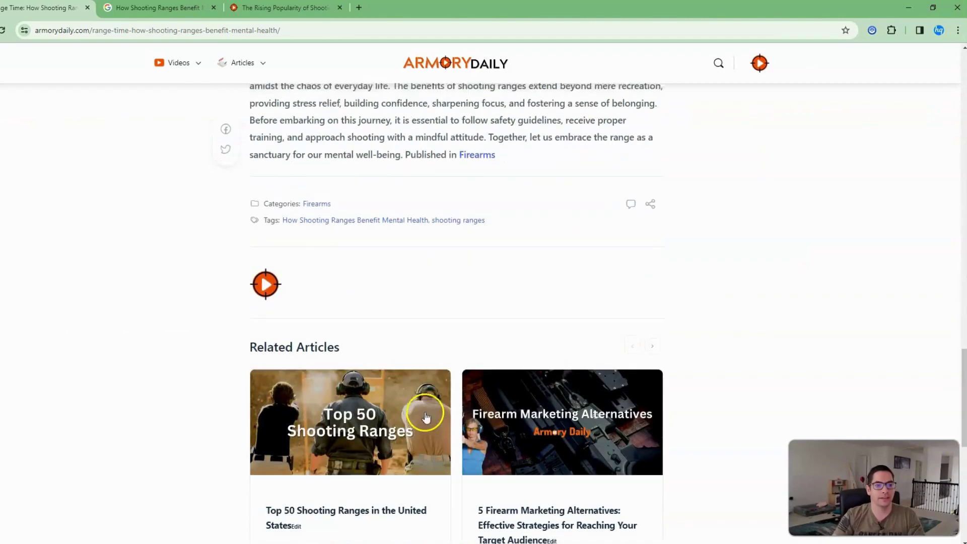
scroll(425, 415, "up", 5)
scroll(479, 365, "up", 15)
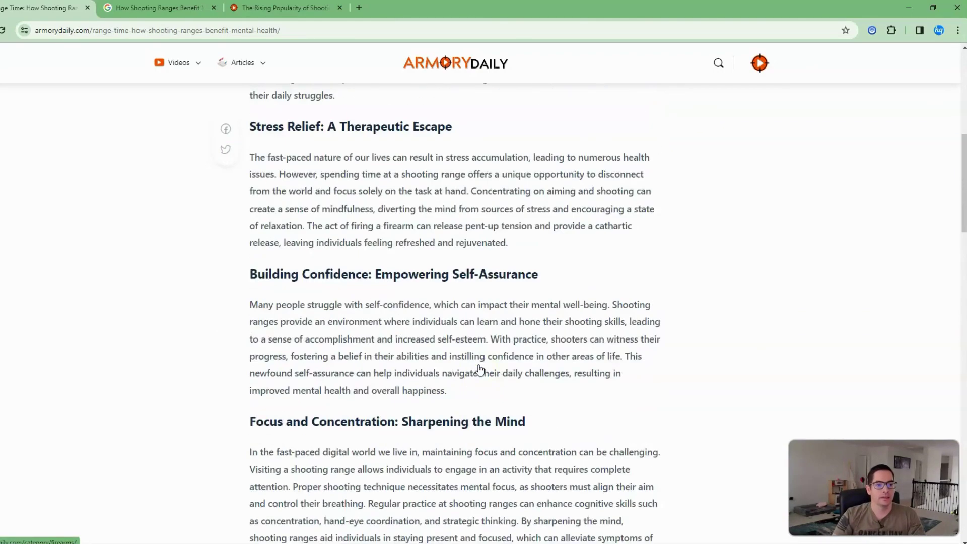
Step: Revert the article to draft in the post editor and remove its featured image
scroll(479, 367, "up", 8)
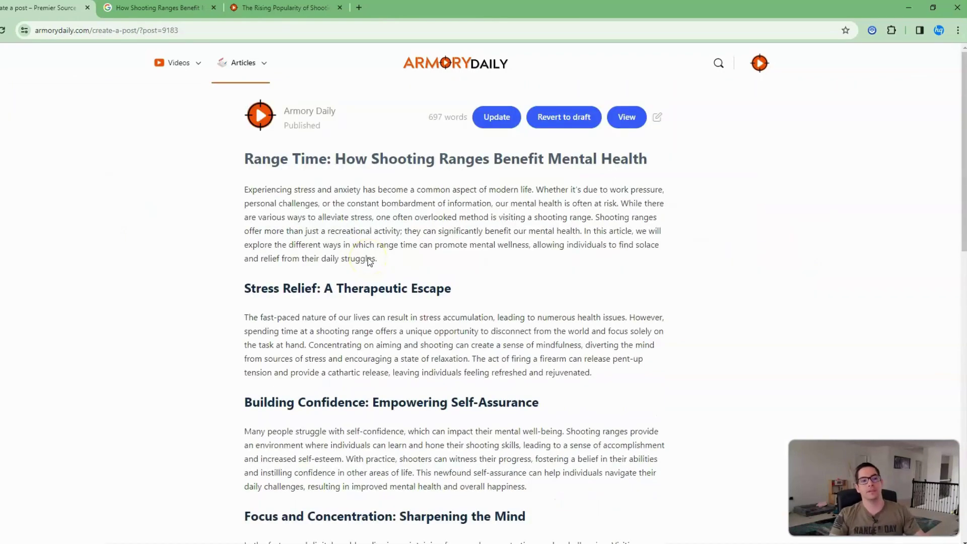
left_click(564, 119)
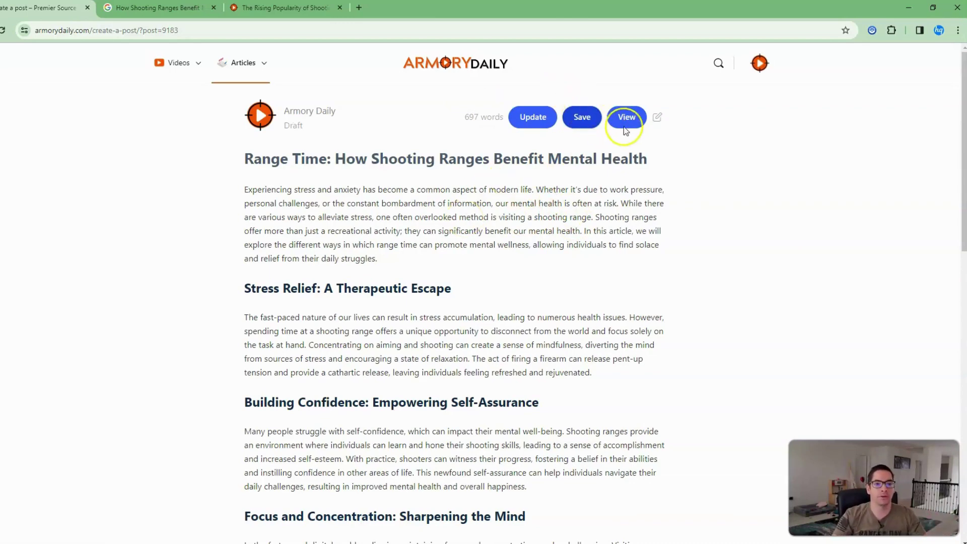
left_click(656, 117)
scroll(606, 394, "down", 2)
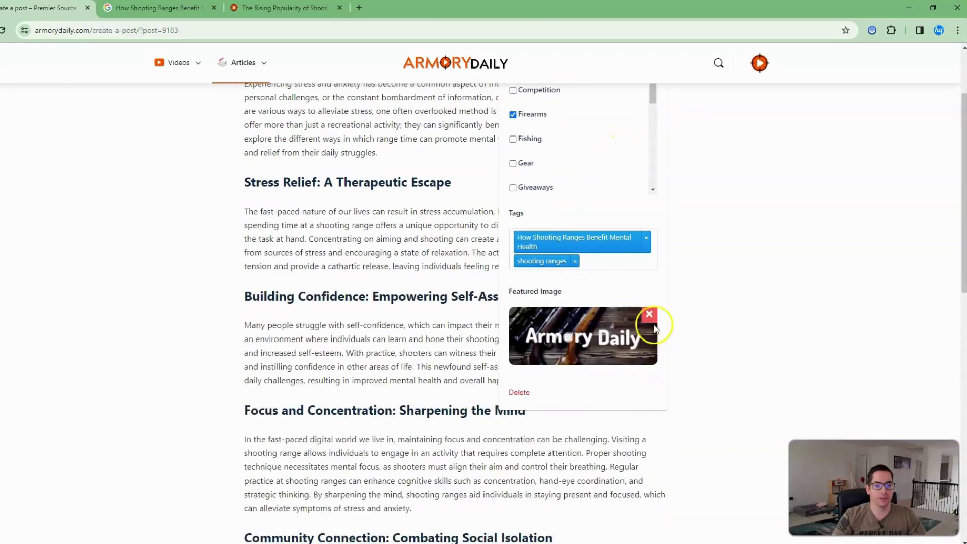
left_click(650, 315)
scroll(574, 328, "up", 2)
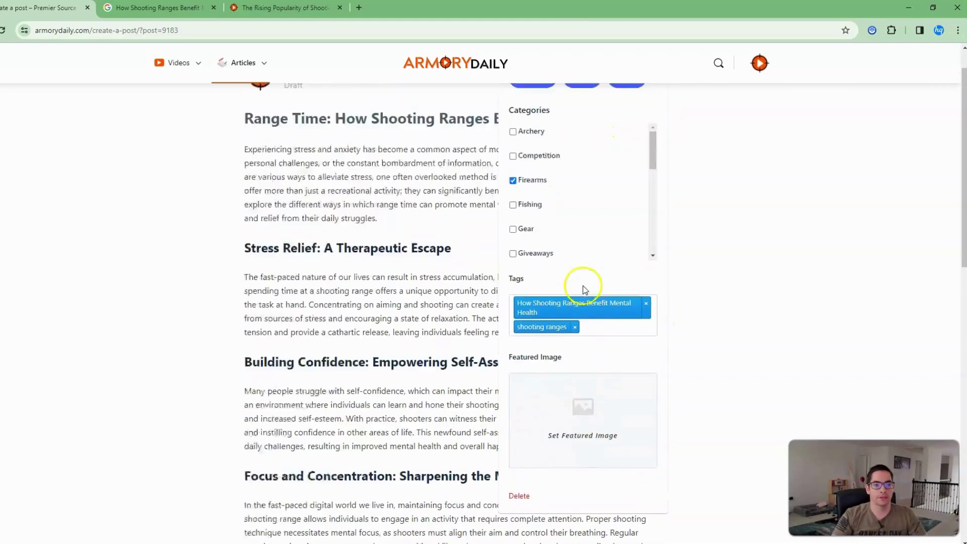
left_click(661, 117)
left_click(661, 117)
left_click(580, 453)
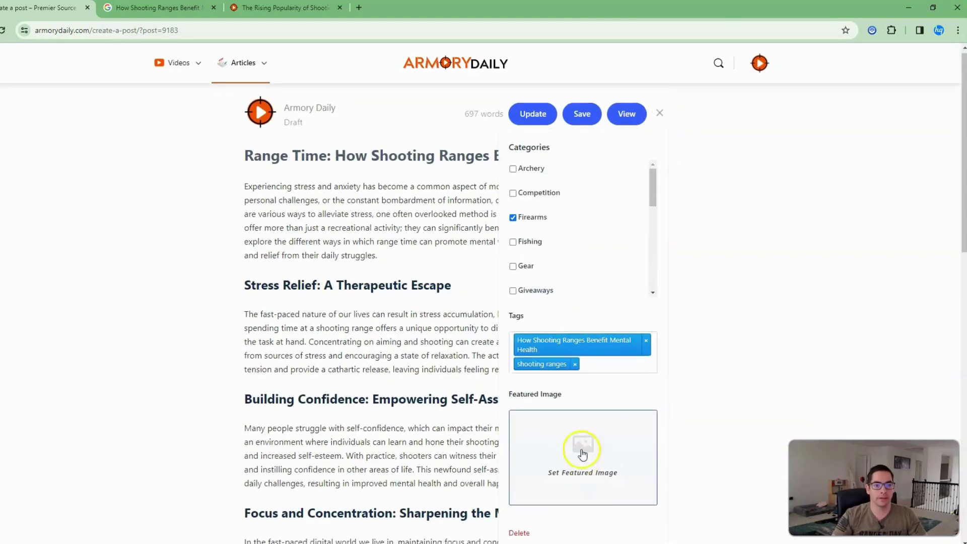
scroll(581, 443, "down", 1)
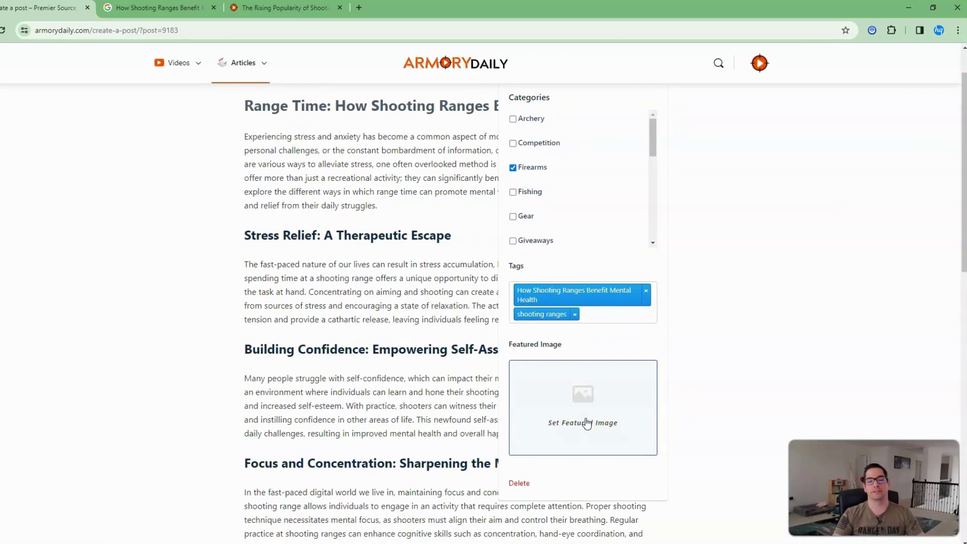
scroll(587, 423, "up", 1)
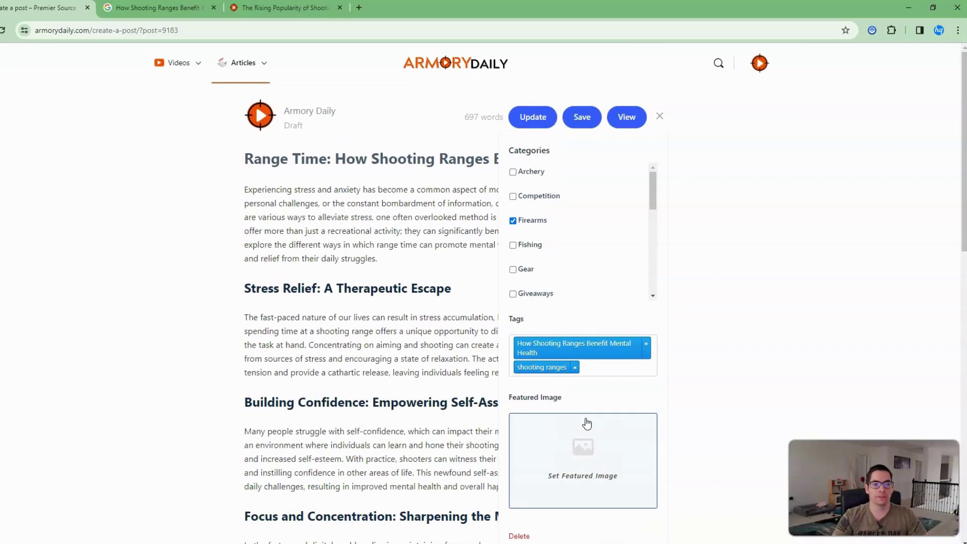
left_click(383, 201)
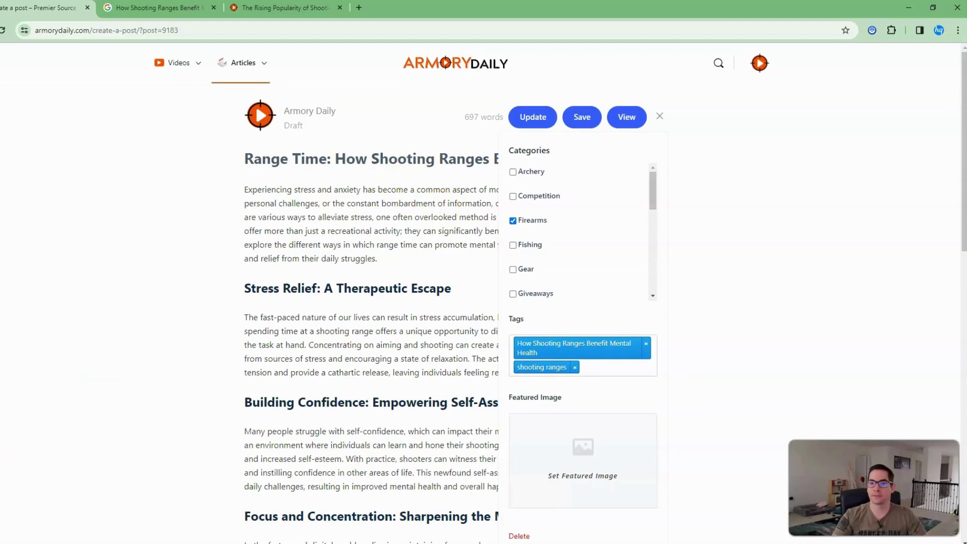
Step: Switch to the Armory Daily Categories design in Canva and search for "Shooting Ranges"
key("alt+Tab")
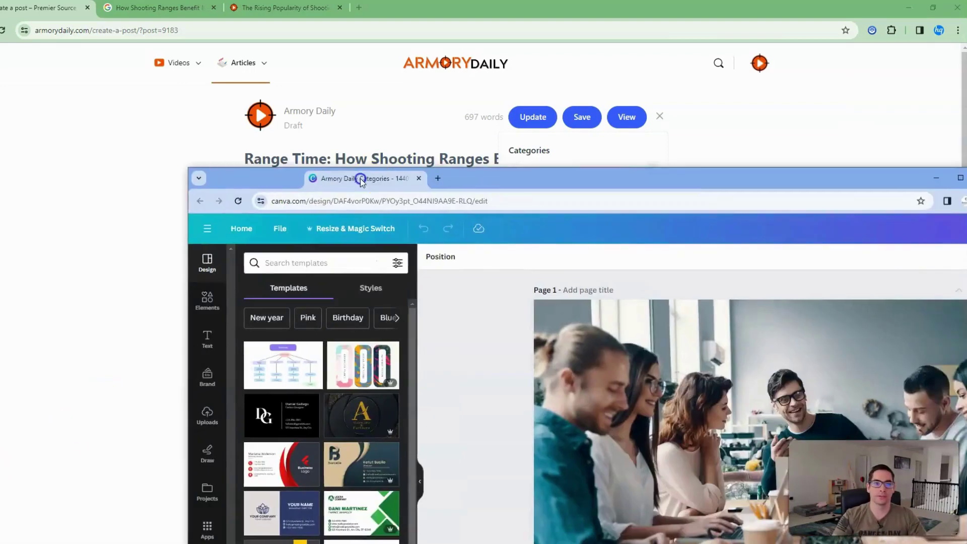
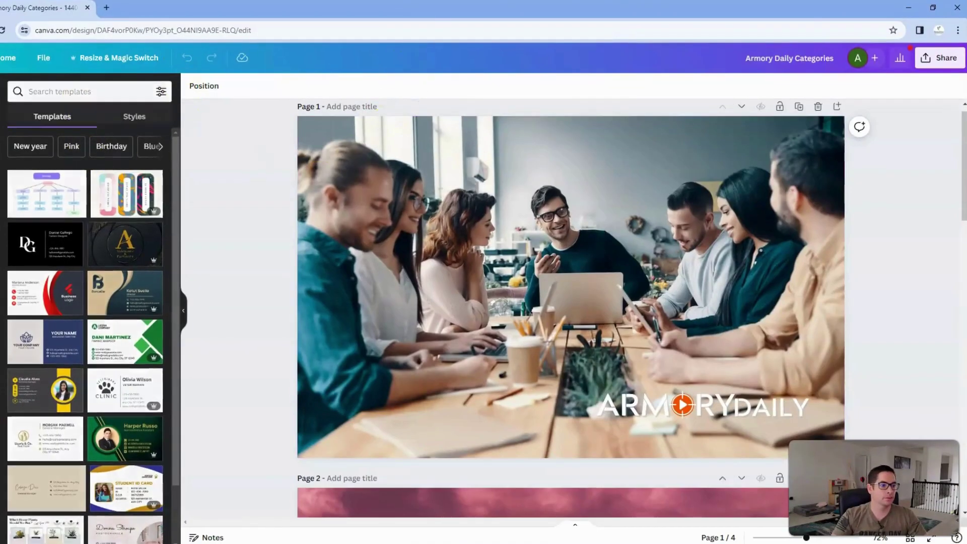
left_click(30, 92)
type("Shooting Ranges")
key("Return")
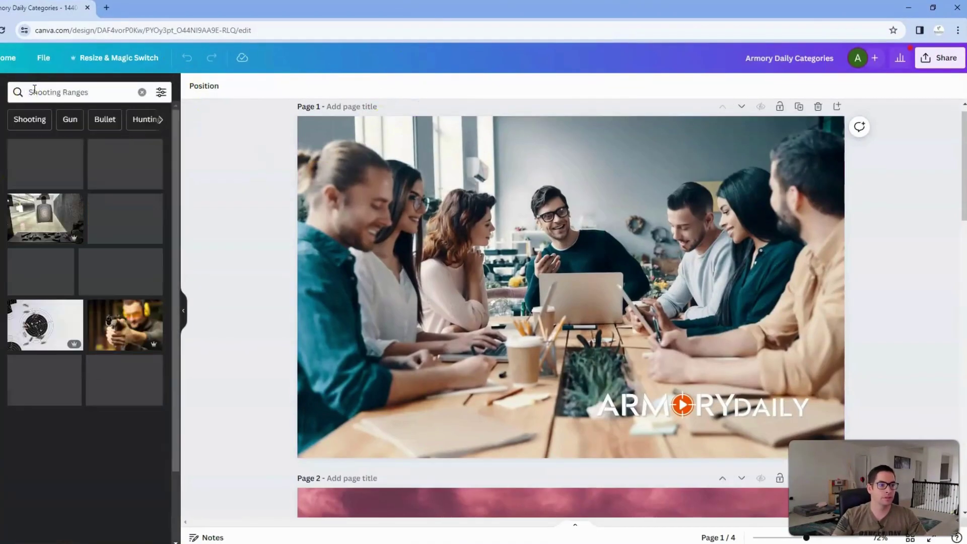
Step: Replace page 1's background with the photo of a shooter aiming at a green outdoor target and flip it horizontally
left_click_drag(147, 222, 306, 270)
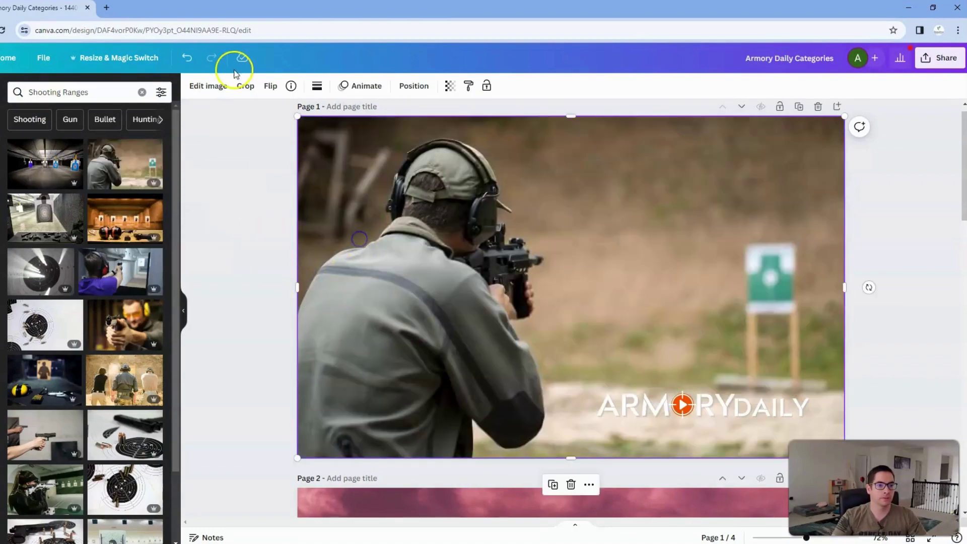
left_click(271, 86)
left_click(278, 113)
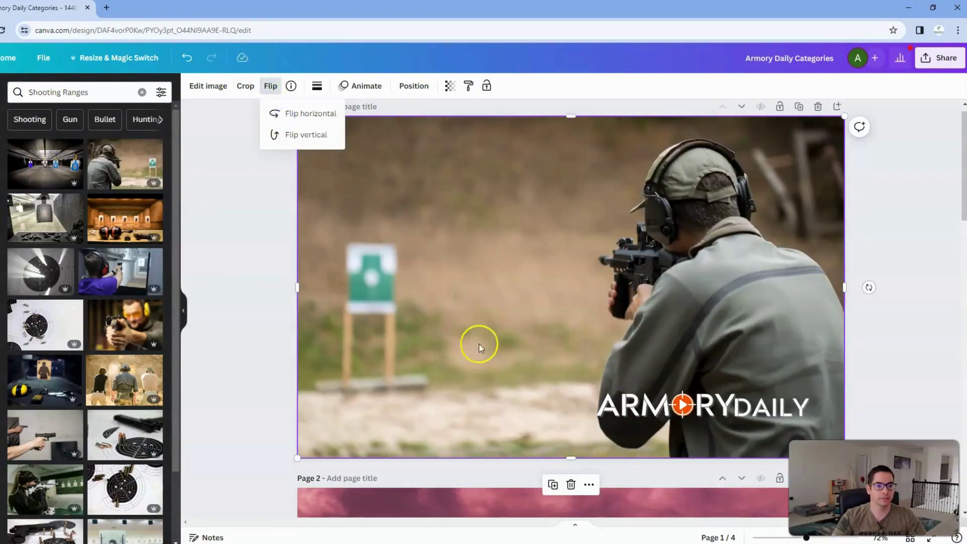
left_click(885, 347)
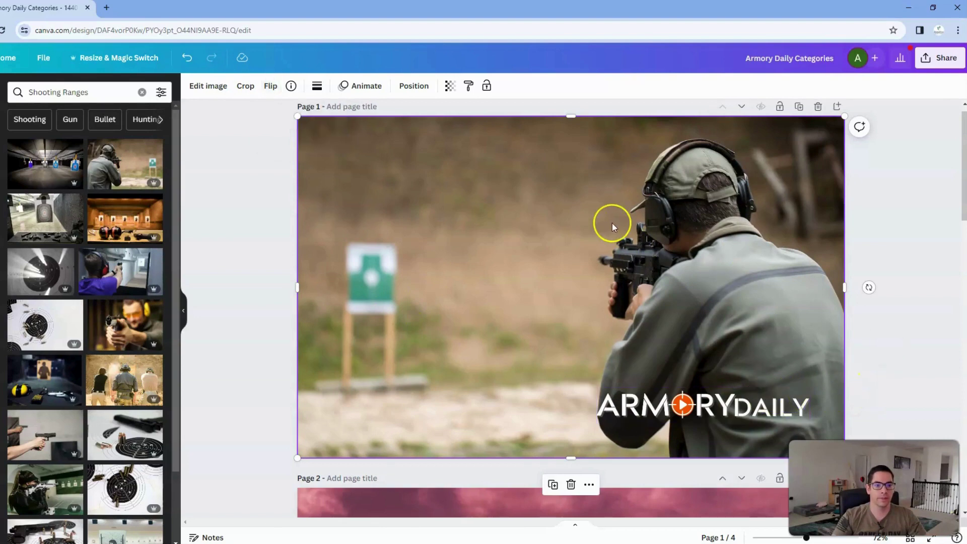
Step: Download only page 1 of the design as a PNG
left_click(953, 64)
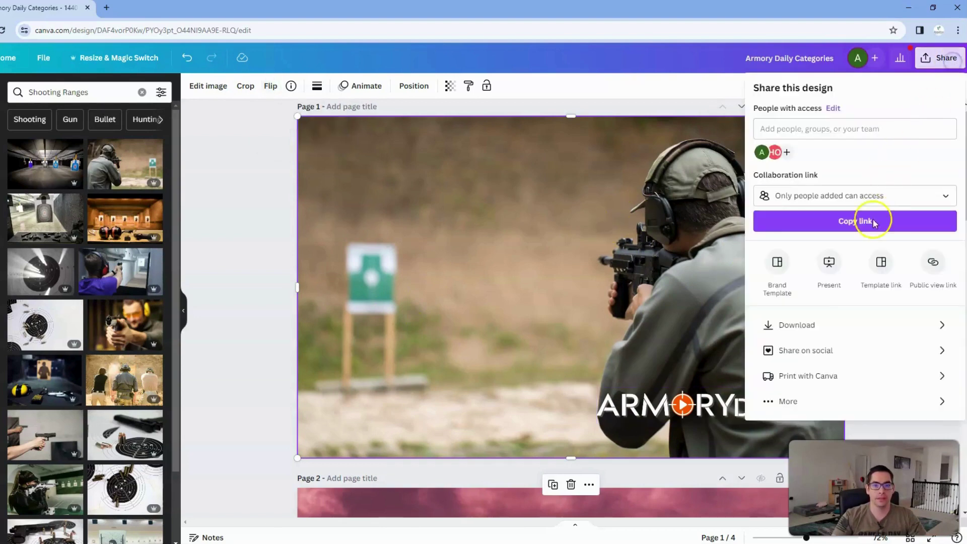
left_click(803, 323)
left_click(810, 245)
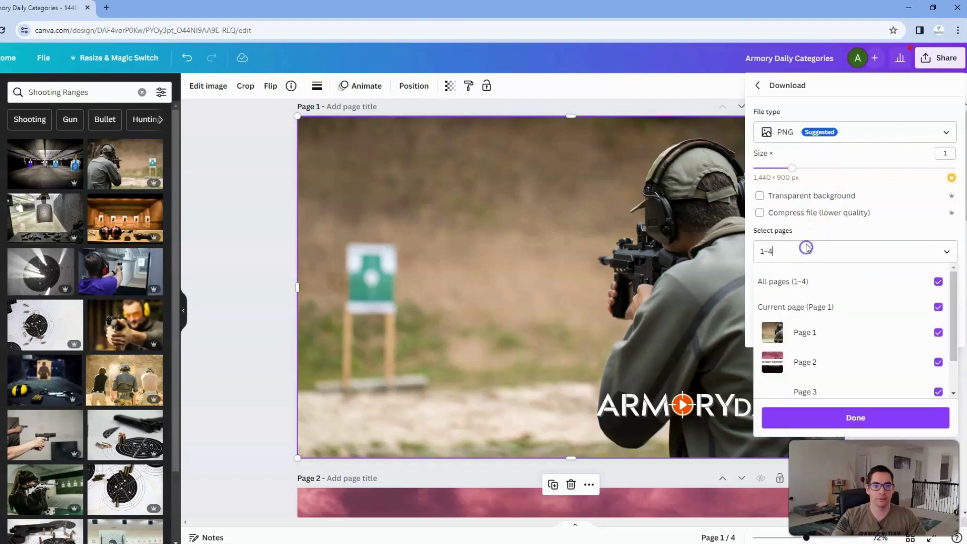
left_click(803, 280)
left_click(817, 333)
left_click(853, 412)
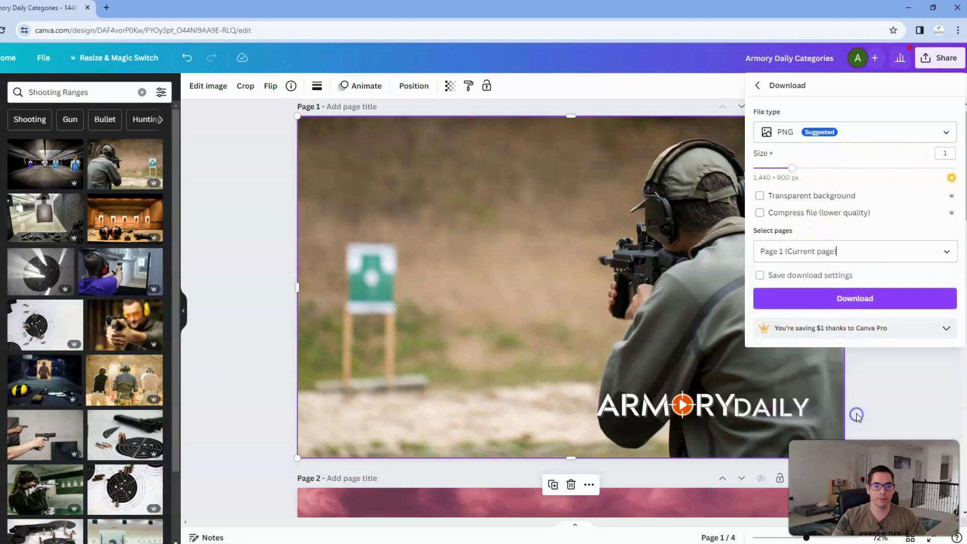
left_click(863, 297)
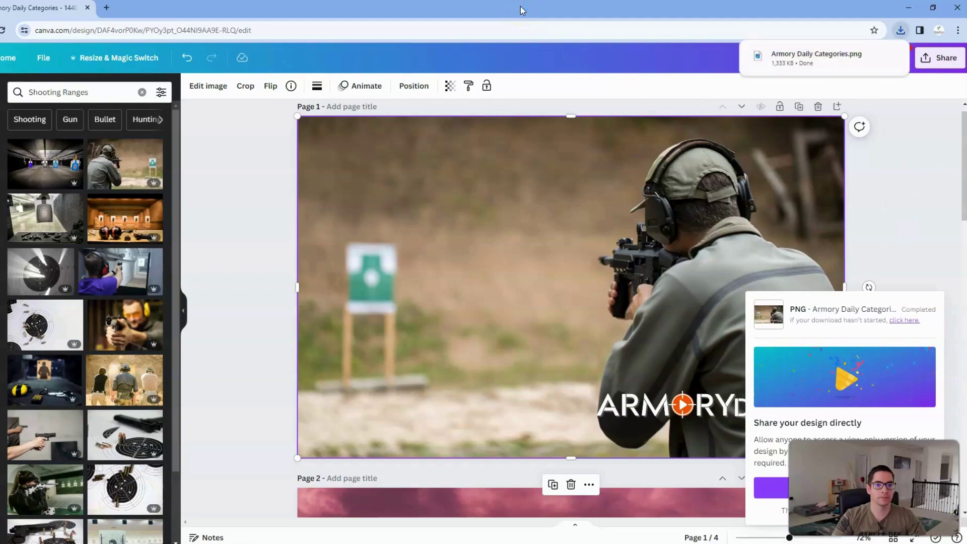
Step: Return to the post editor and set the downloaded "Armory Daily Categories" image as the article's featured image
left_click(909, 8)
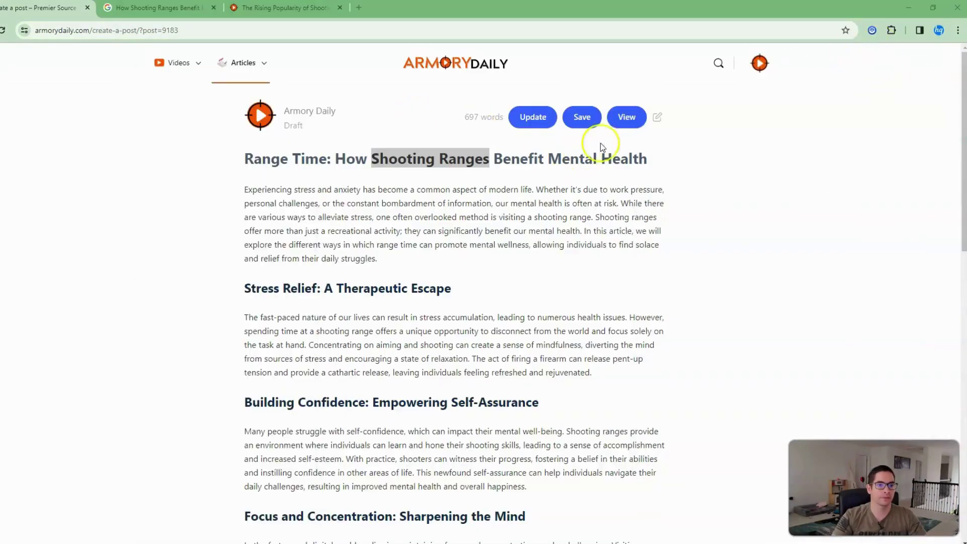
left_click(657, 117)
left_click(579, 453)
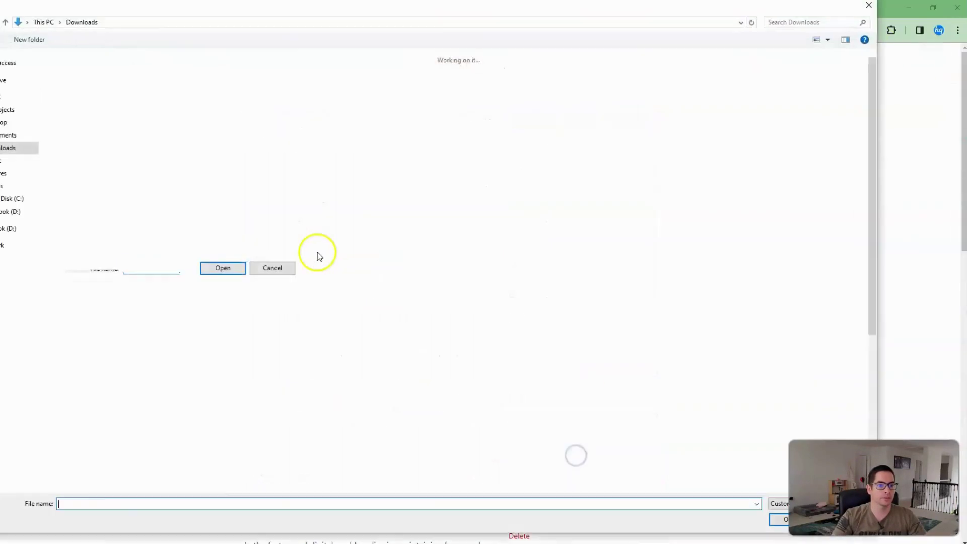
left_click(75, 101)
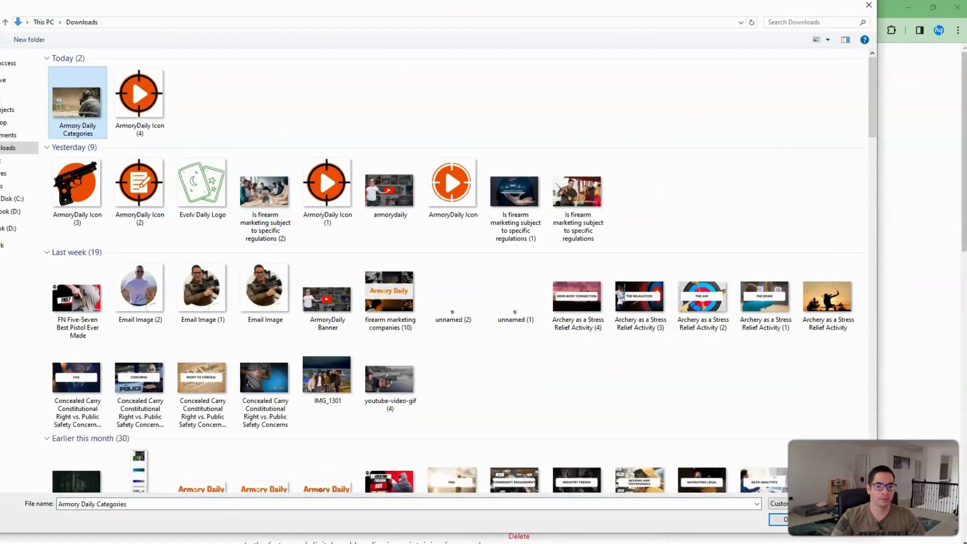
left_click(780, 518)
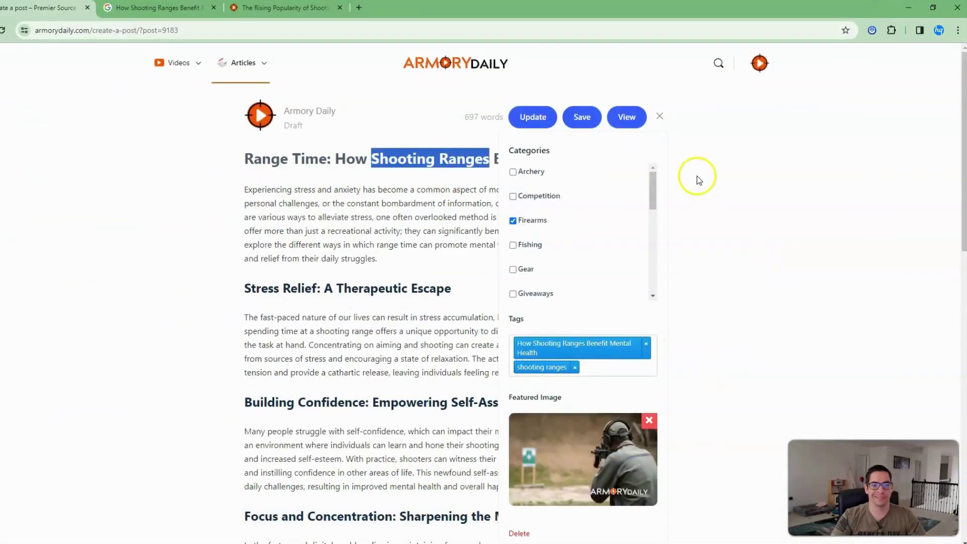
Step: Close the post settings, save the draft and view the article page with its new featured image
left_click(659, 117)
left_click(583, 120)
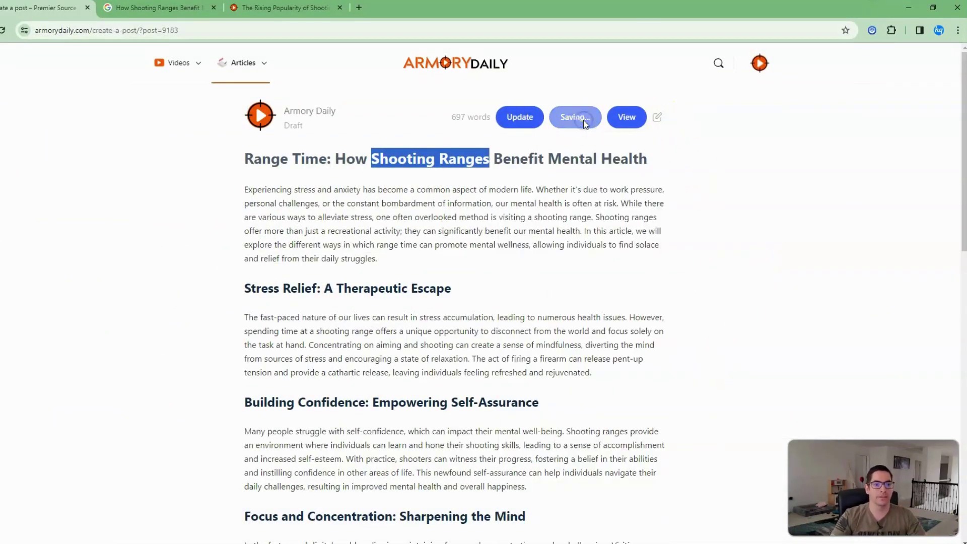
left_click(626, 117)
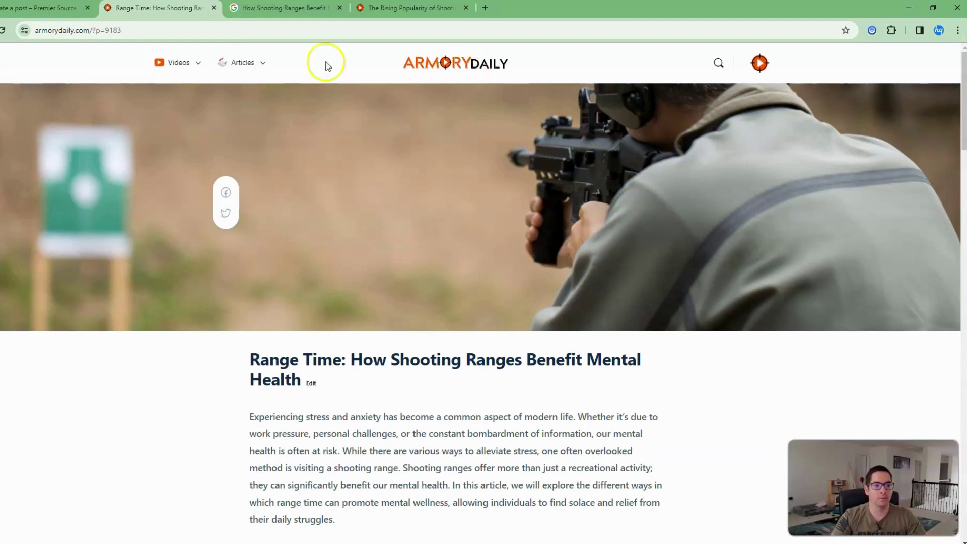
mouse_move(236, 63)
mouse_move(262, 91)
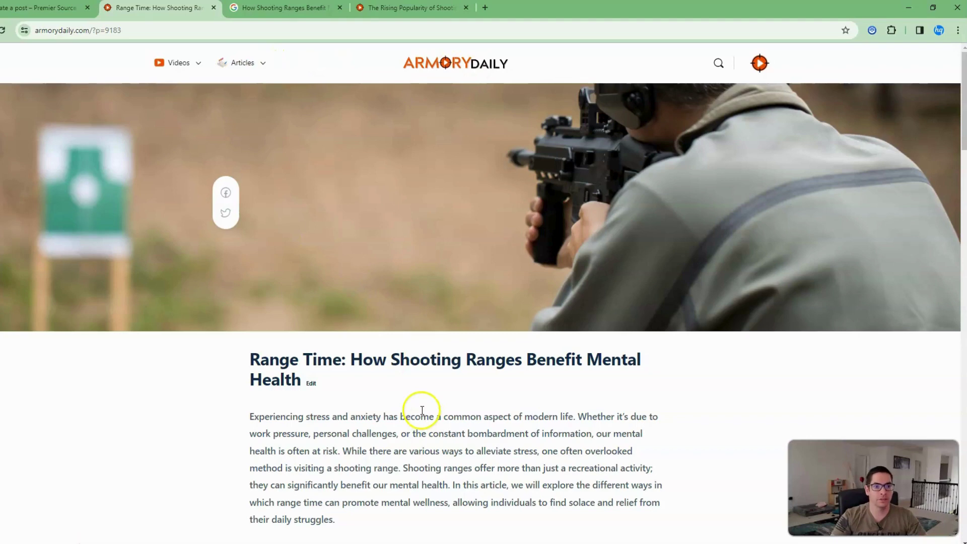
Step: Return to the post editor and look through the article's section headings down to the FAQs
left_click(69, 8)
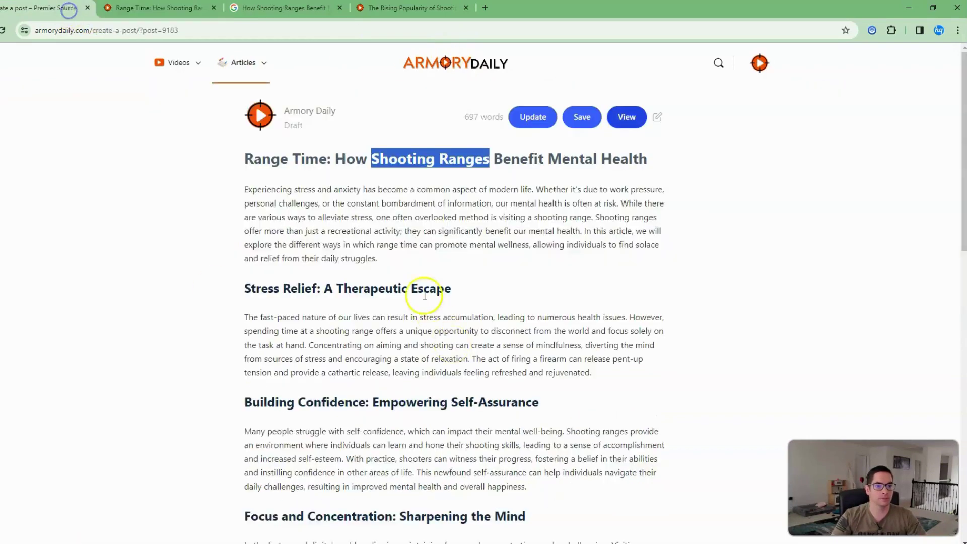
left_click(657, 118)
left_click(659, 117)
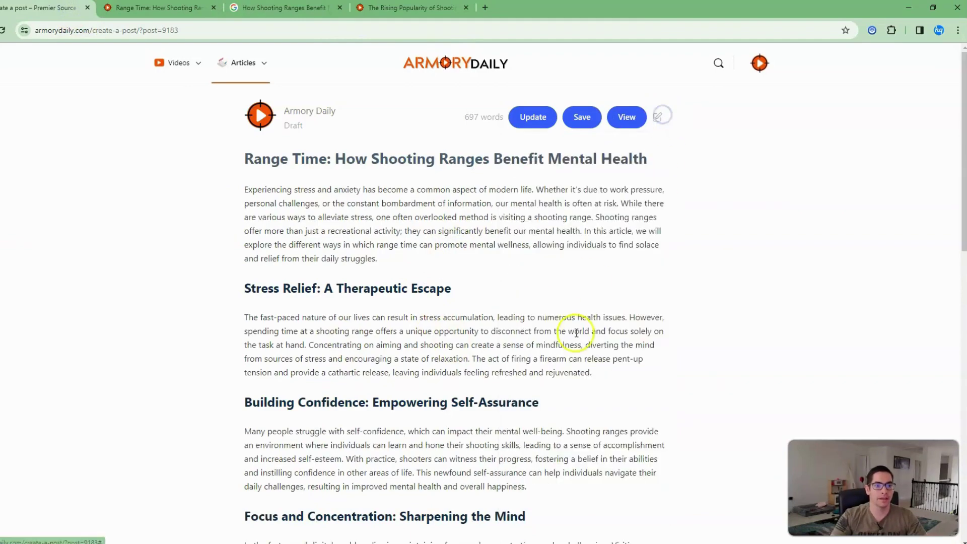
scroll(410, 295, "down", 2)
scroll(382, 248, "down", 4)
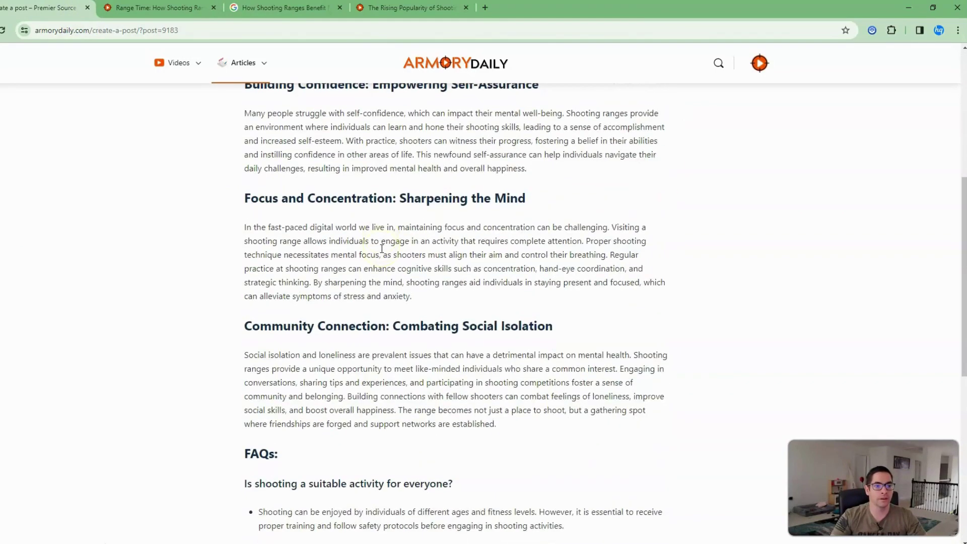
scroll(381, 249, "up", 6)
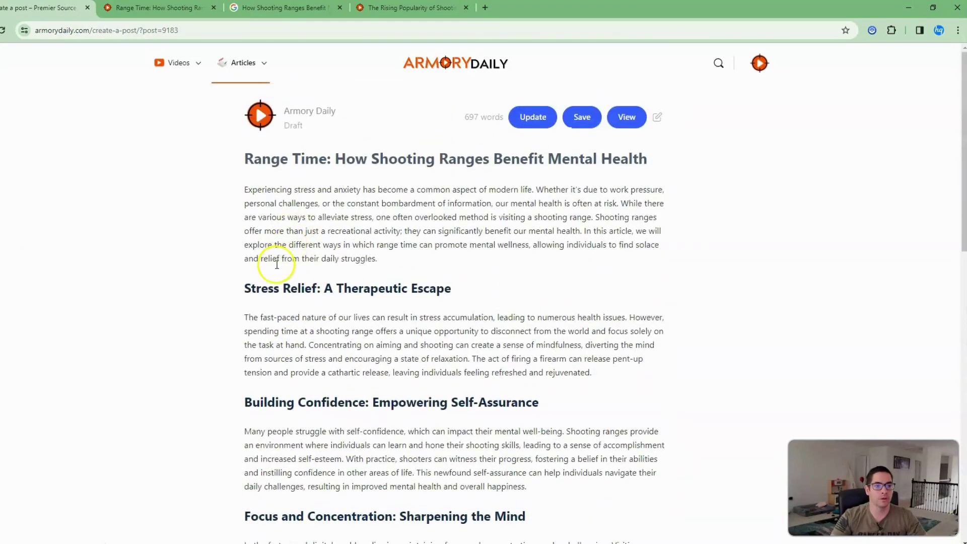
Step: Take "Stress Relief" from the article's first section heading and replace page 2's title in the Canva design with "STRESS RELIEF"
left_click_drag(247, 289, 443, 288)
left_click(451, 288)
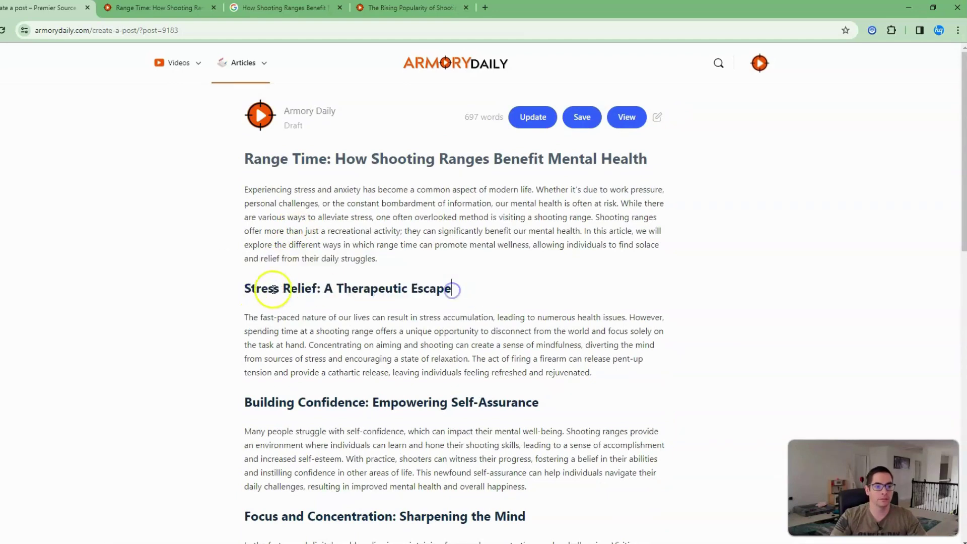
left_click_drag(247, 286, 317, 291)
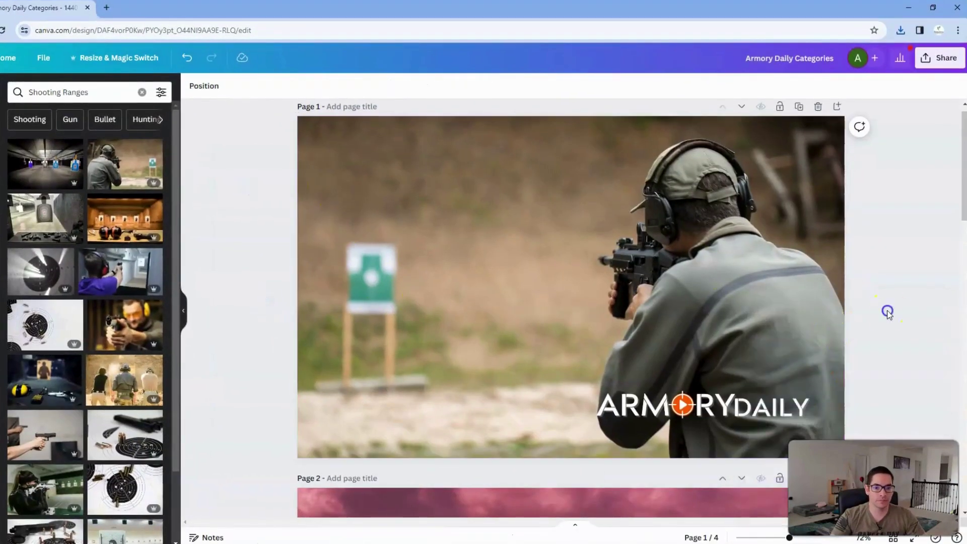
scroll(886, 312, "down", 6)
double_click(572, 343)
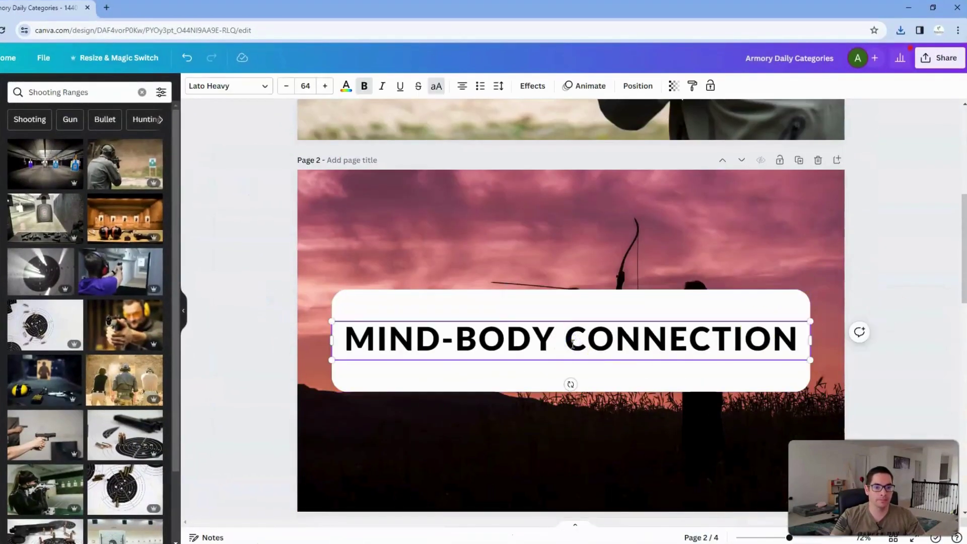
double_click(572, 344)
triple_click(573, 344)
type("STRESS RELIEF")
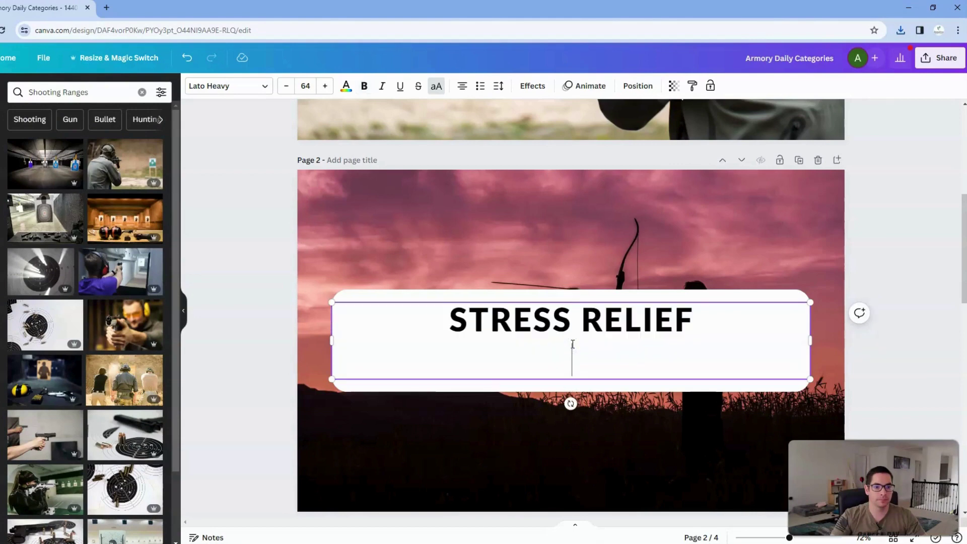
left_click(257, 295)
Step: Try the pistol shooter photo as page 2's background, then replace it with the indoor range photo showing ear protection and a handgun
left_click_drag(136, 322, 328, 274)
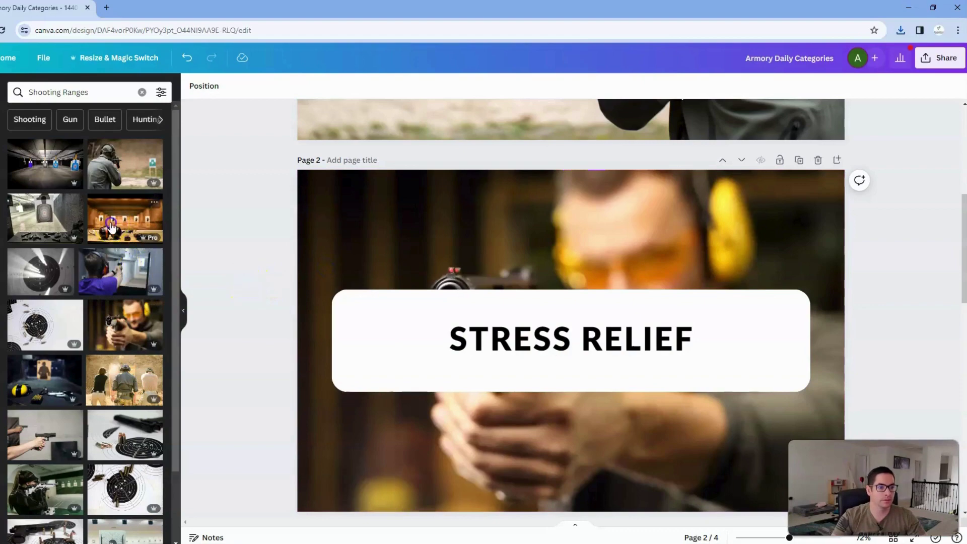
left_click_drag(126, 232, 303, 257)
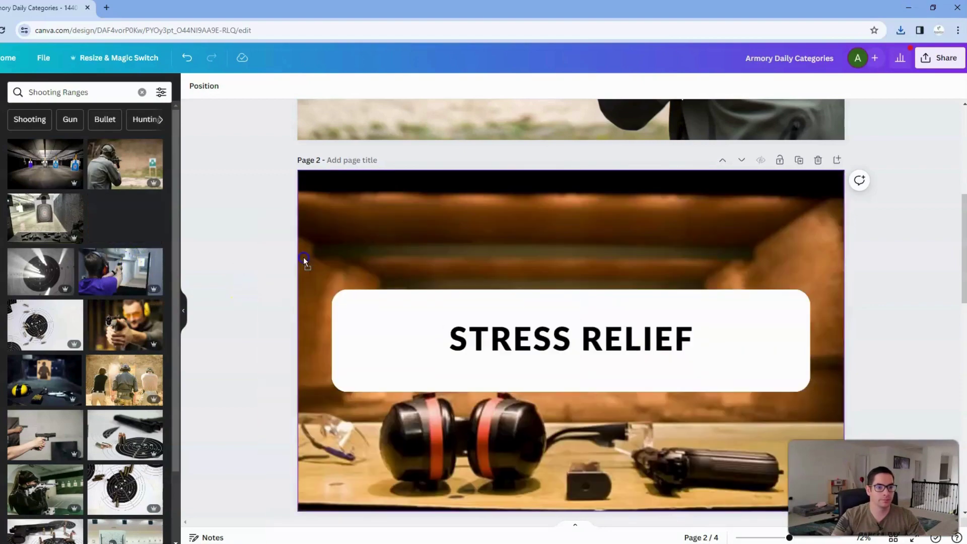
left_click(259, 347)
Step: Download only page 2, the "STRESS RELIEF" image, as a PNG
left_click(946, 58)
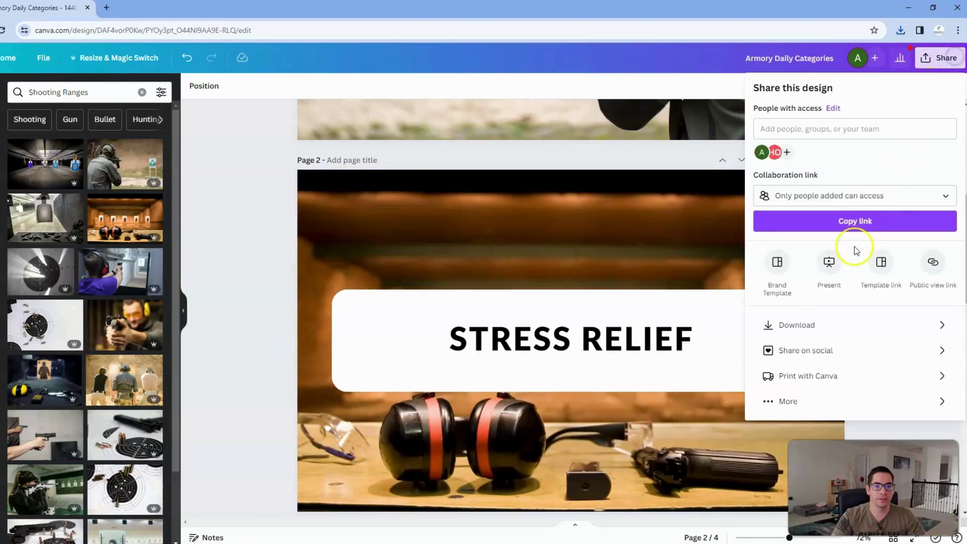
left_click(808, 323)
left_click(802, 250)
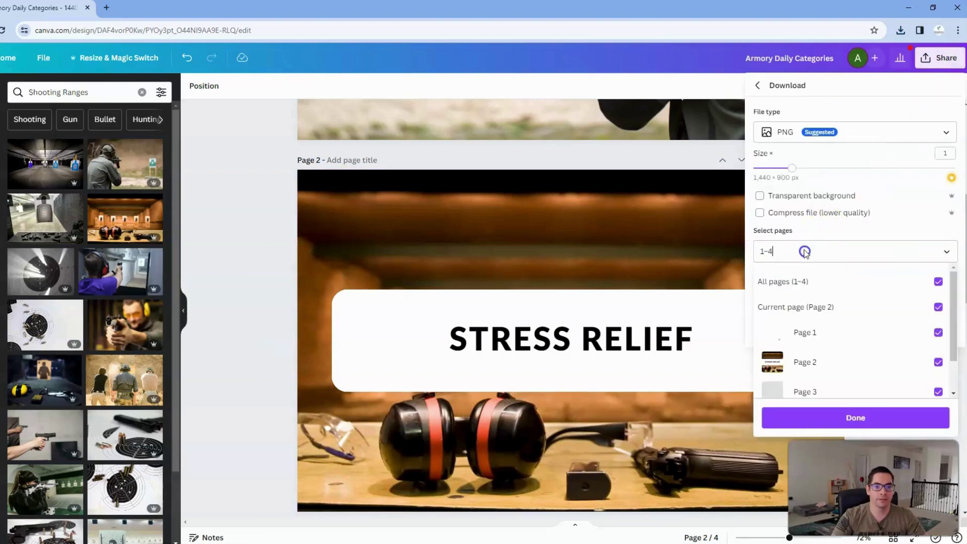
left_click(803, 287)
left_click(811, 360)
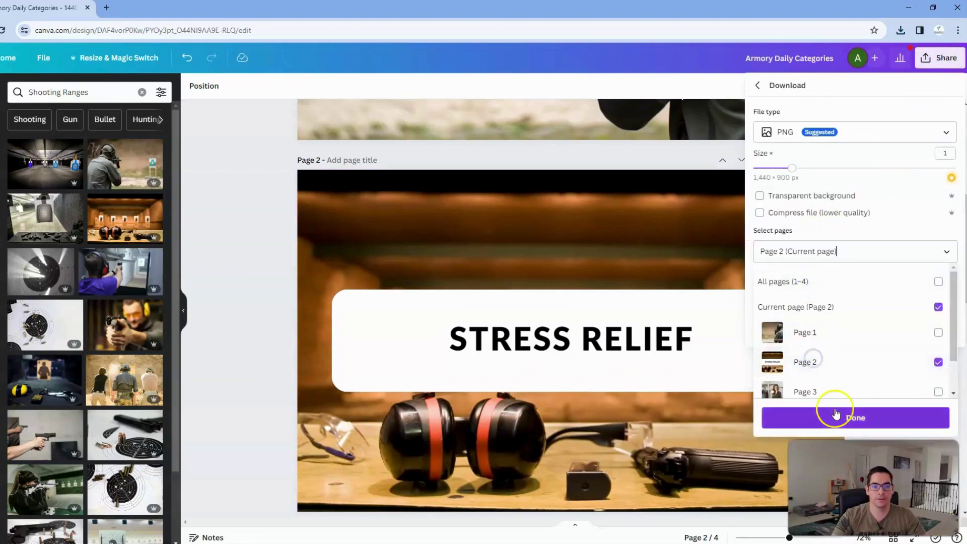
left_click(835, 417)
left_click(854, 299)
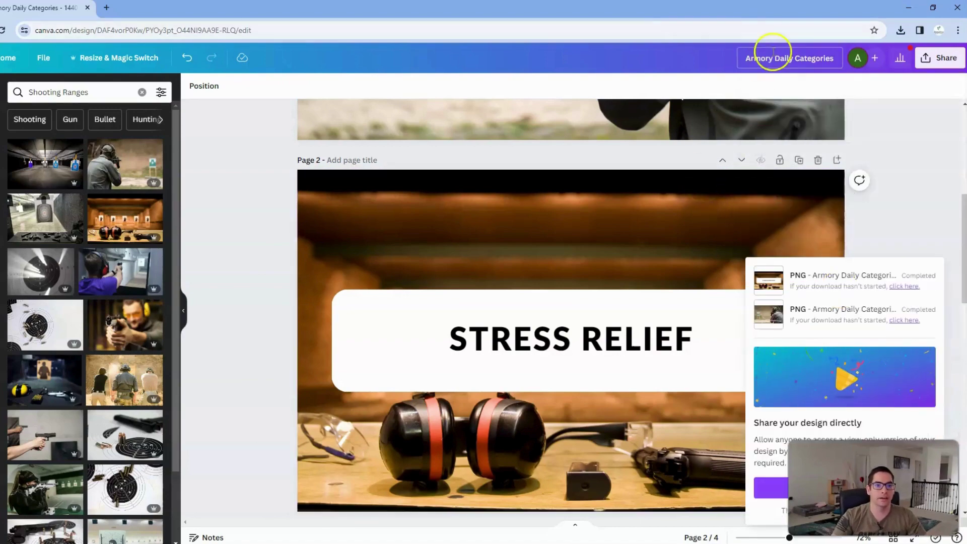
Step: Return to the post editor, insert the image "Armory Daily Categories (1)" above the "Stress Relief: A Therapeutic Escape" heading, and save the article
left_click_drag(590, 13, 966, 100)
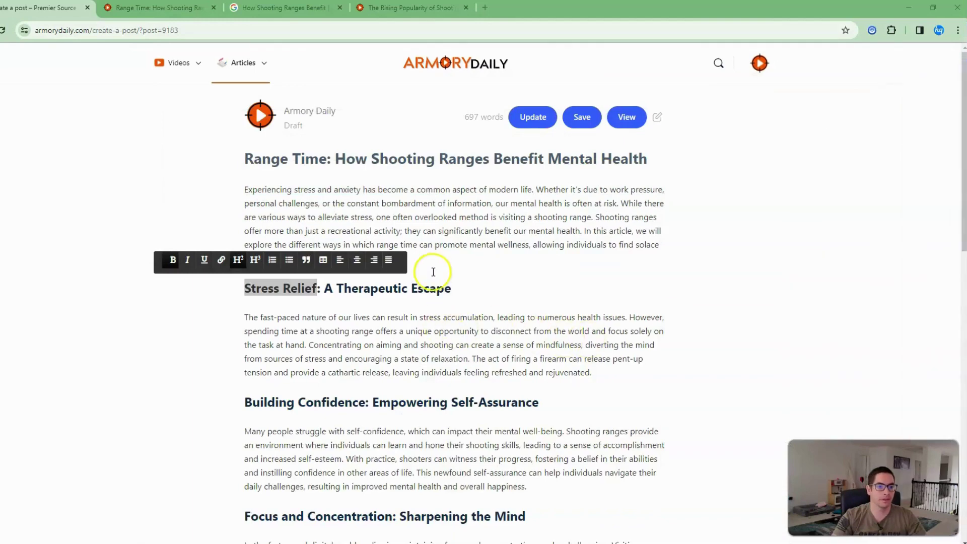
left_click(495, 252)
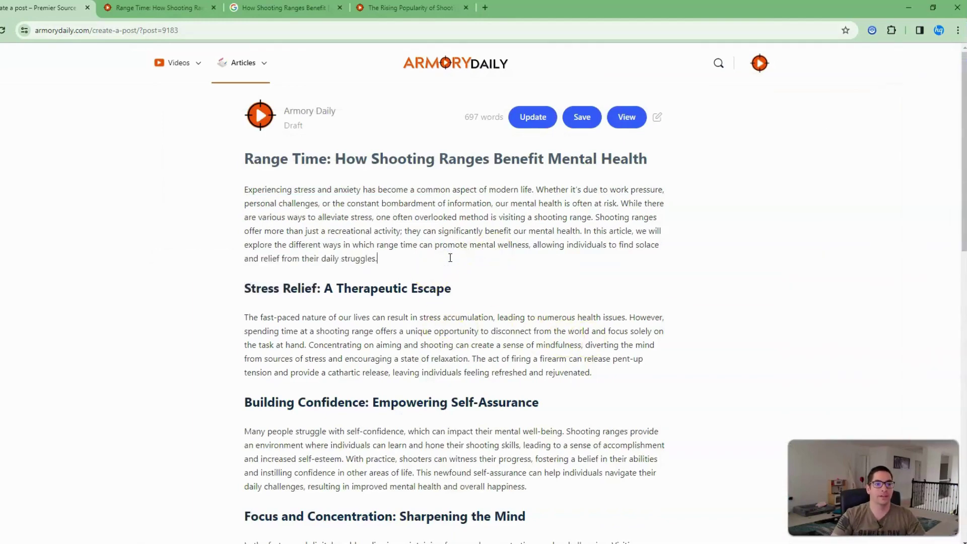
key("Return")
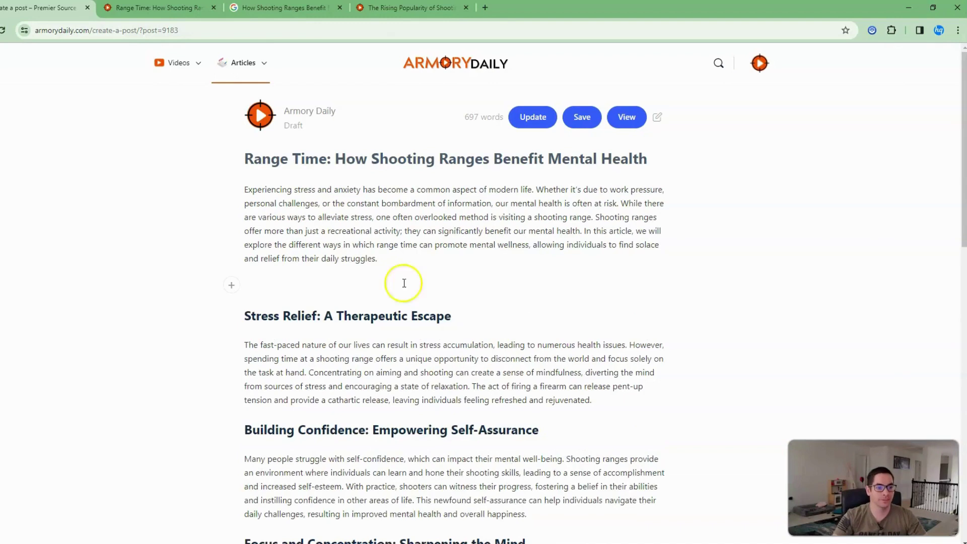
left_click(234, 291)
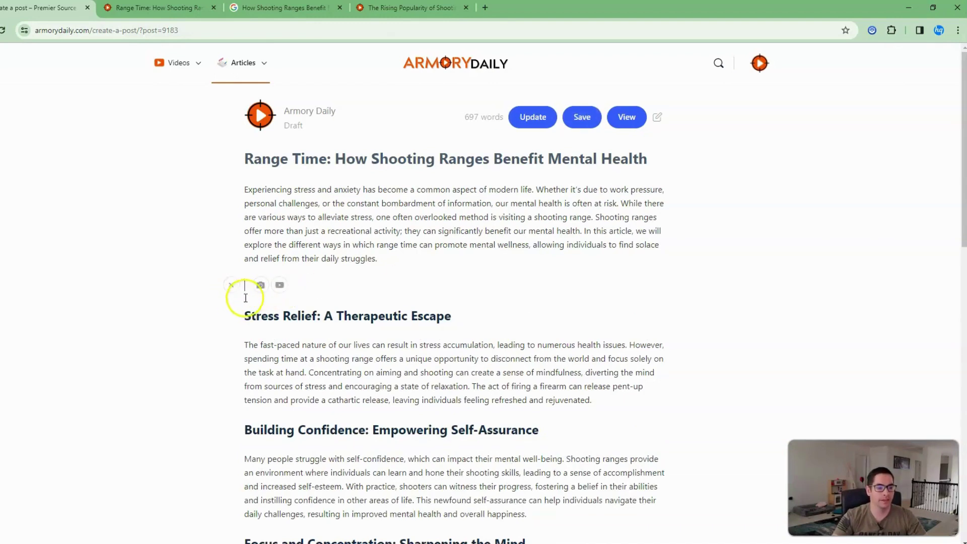
left_click(261, 286)
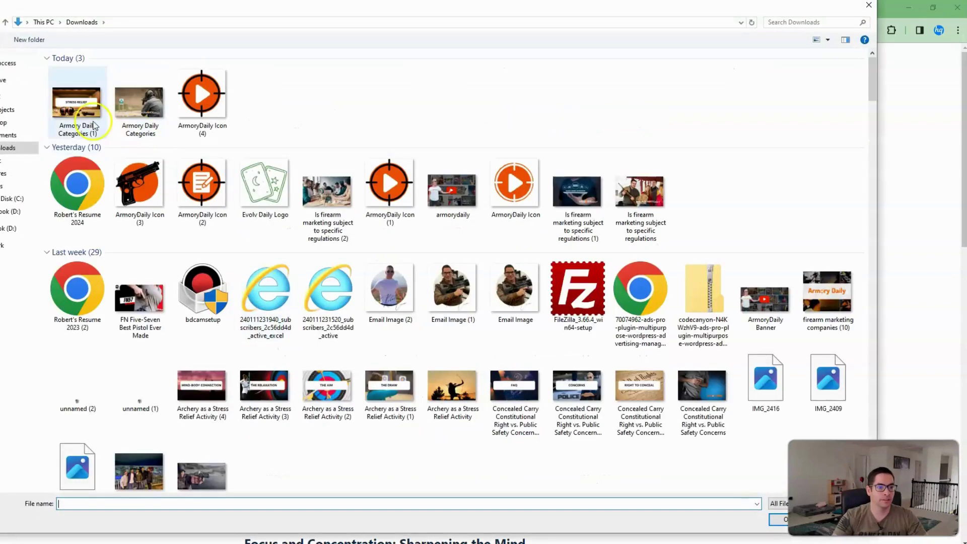
left_click(88, 118)
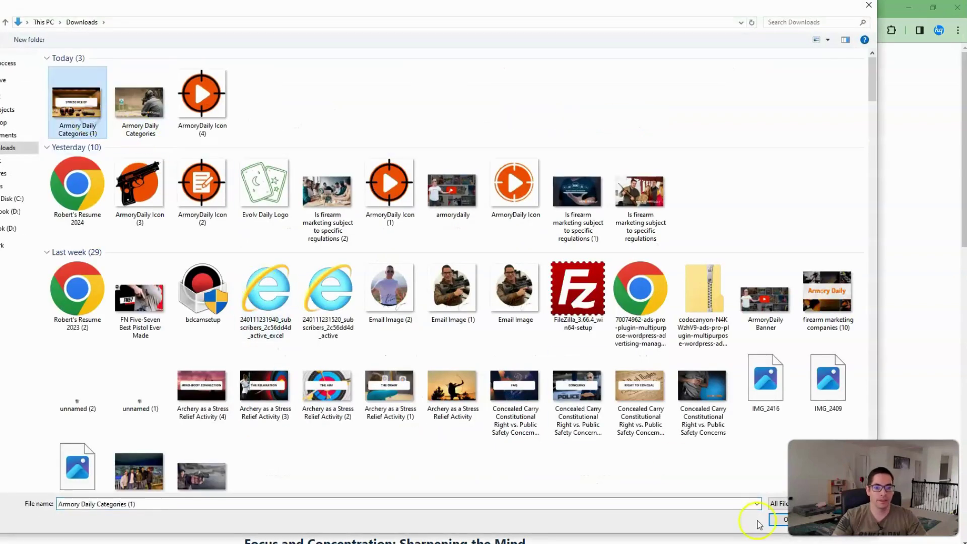
left_click(776, 519)
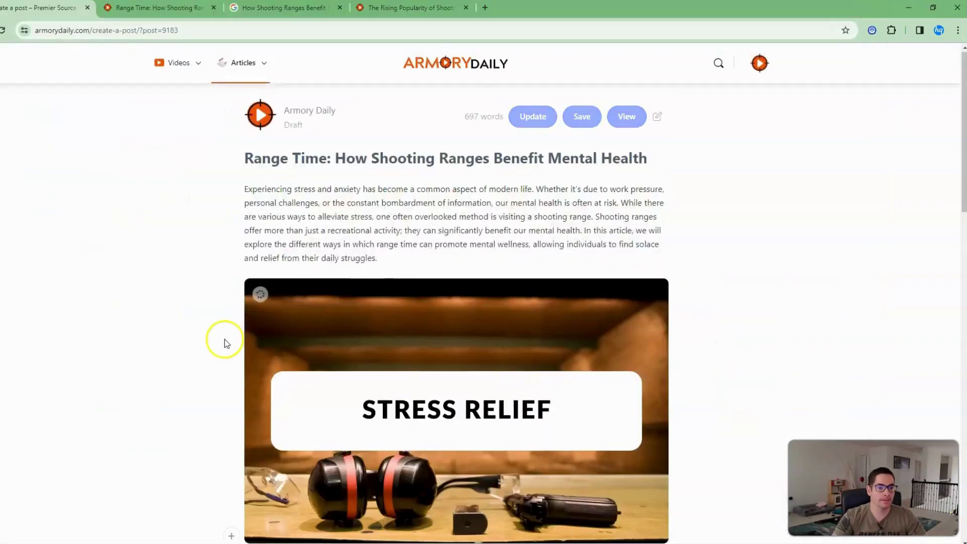
scroll(222, 343, "down", 3)
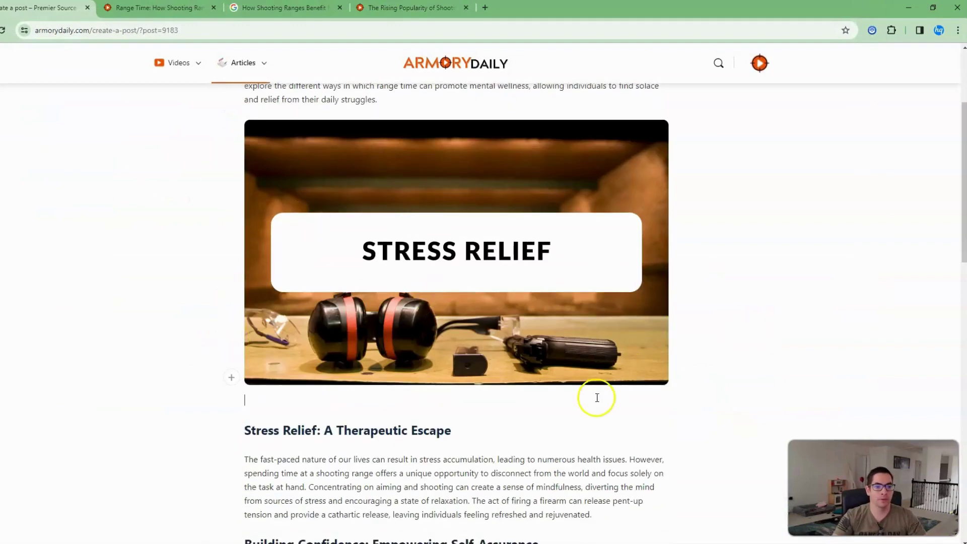
scroll(525, 410, "up", 3)
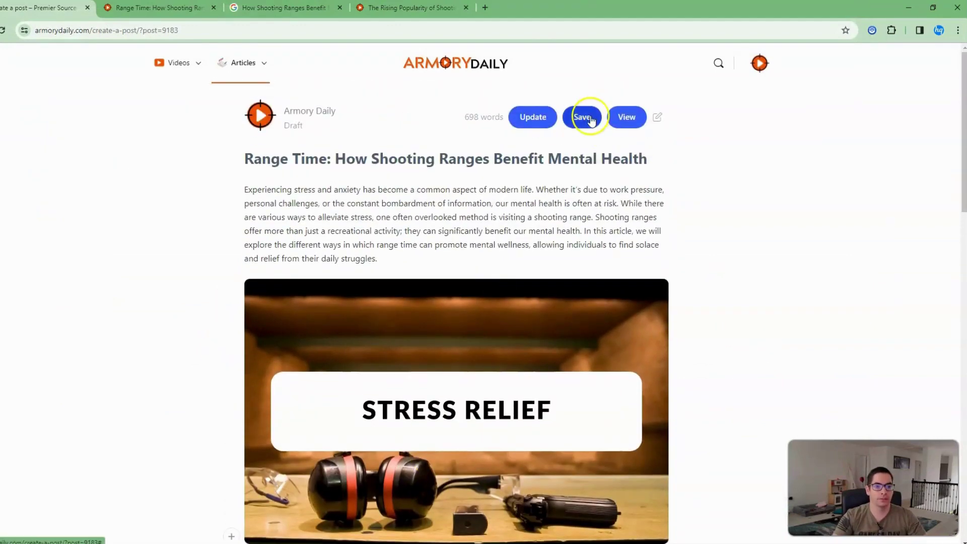
left_click(589, 119)
Step: Reload the article preview and check how the featured image and the "STRESS RELIEF" section image appear with the text
mouse_move(221, 82)
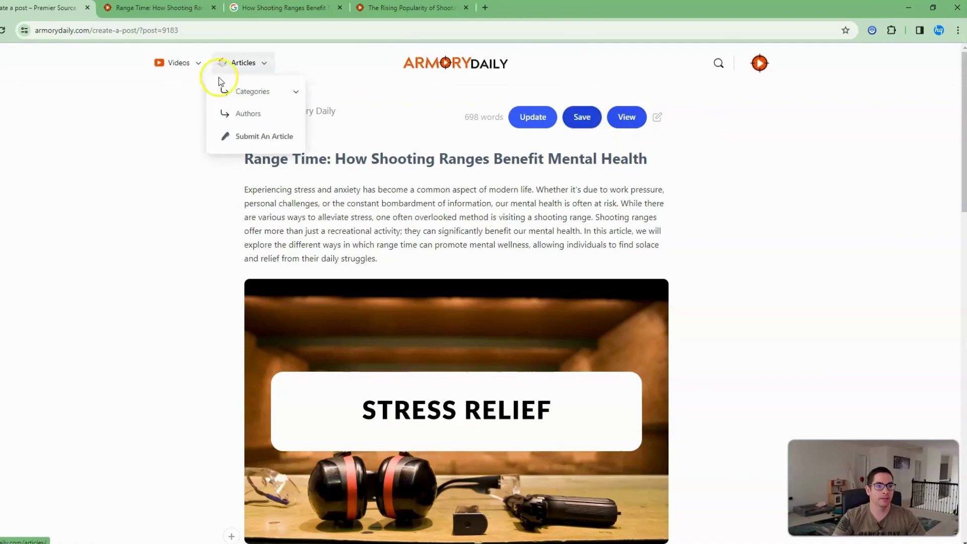
left_click(161, 7)
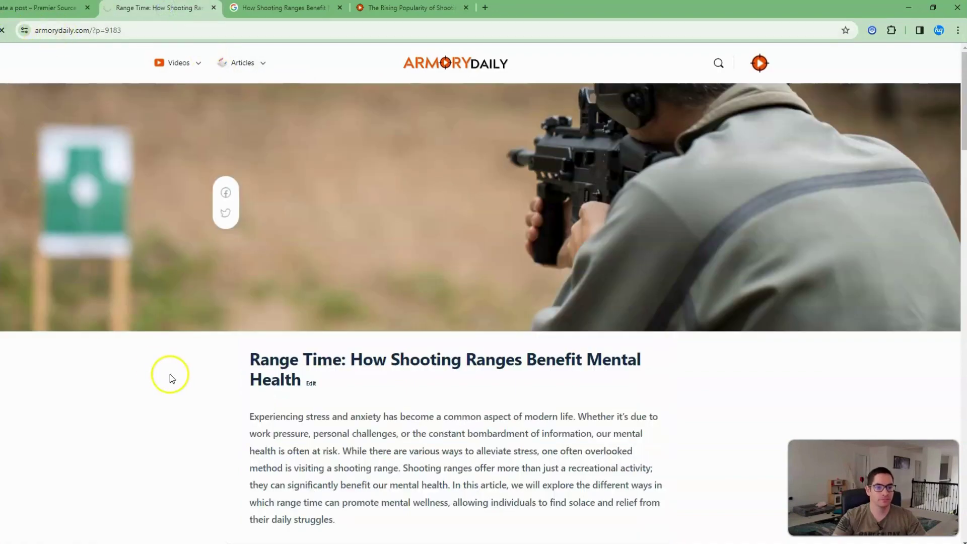
scroll(170, 375, "down", 6)
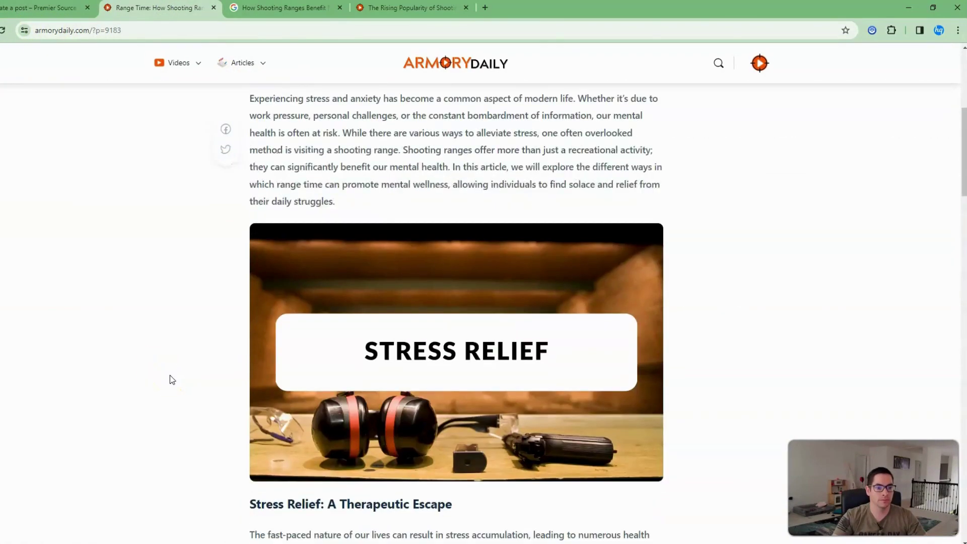
scroll(171, 378, "down", 3)
scroll(171, 379, "up", 6)
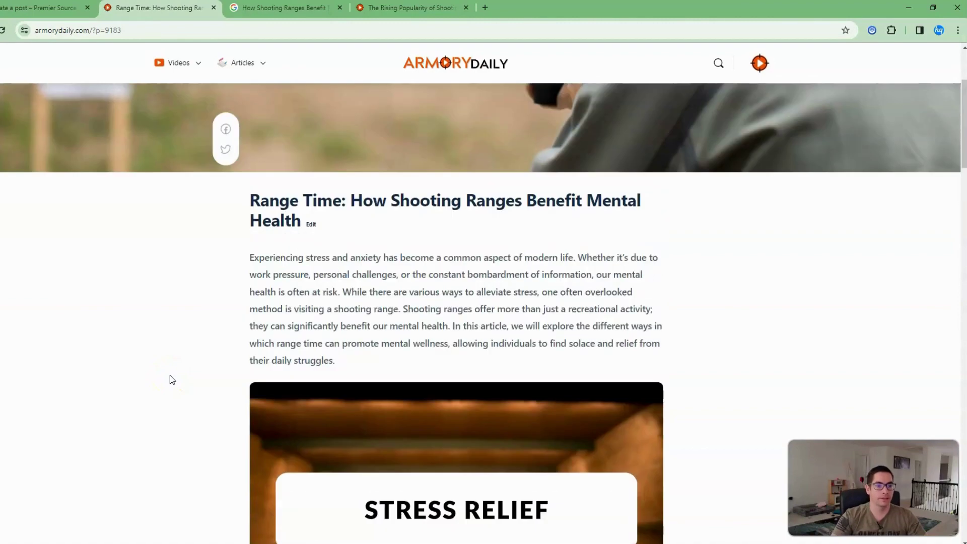
scroll(171, 379, "up", 3)
scroll(171, 380, "down", 10)
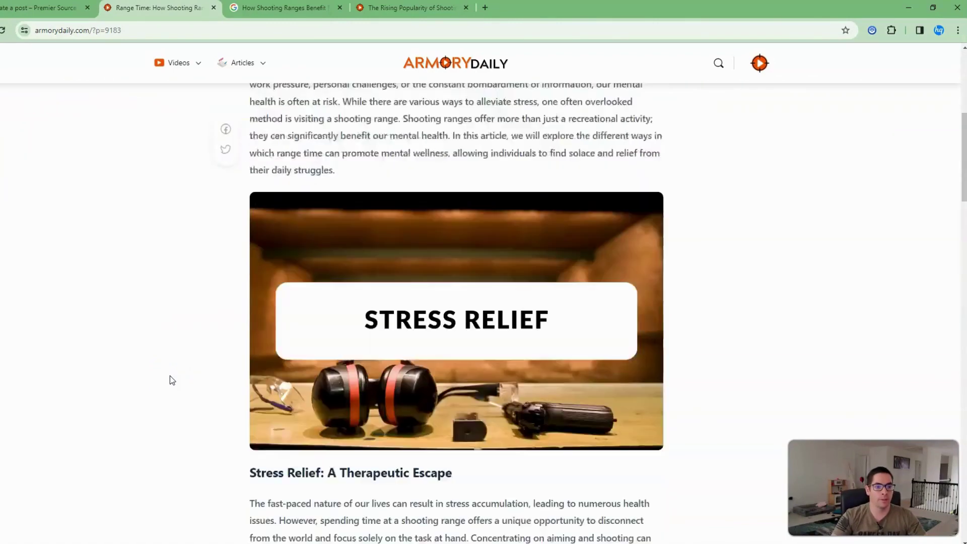
scroll(171, 380, "down", 10)
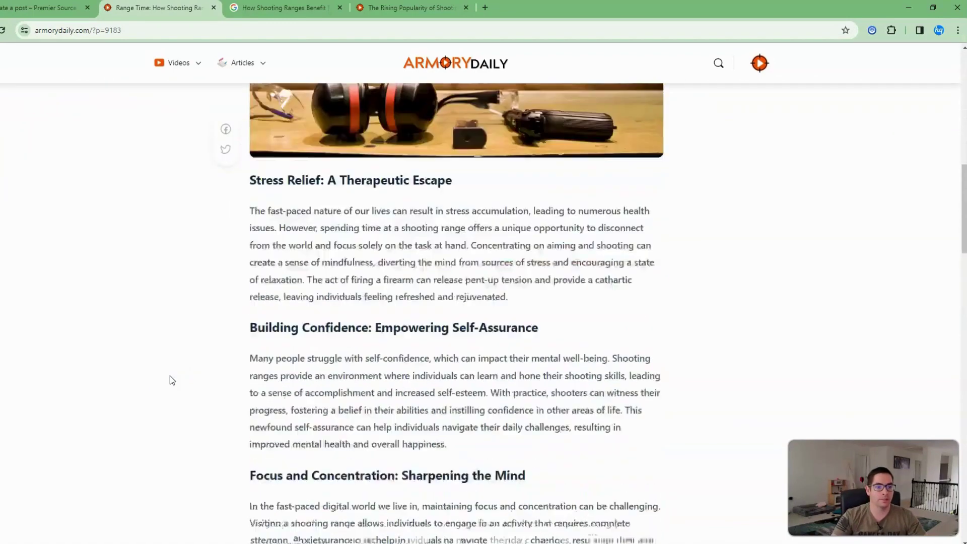
scroll(172, 380, "up", 20)
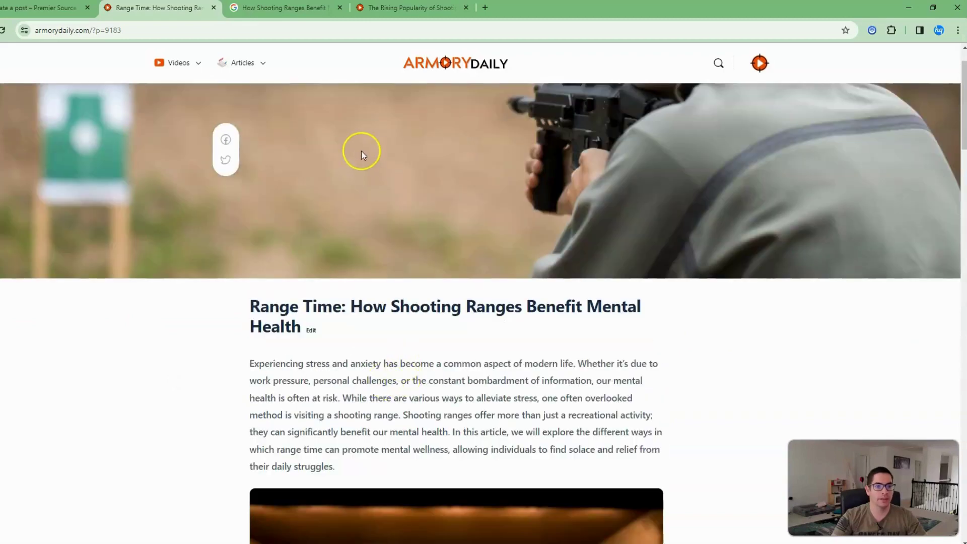
Step: Return to the post editor and review each section's image, heading and paragraph from Stress Relief down to the FAQs
left_click(62, 8)
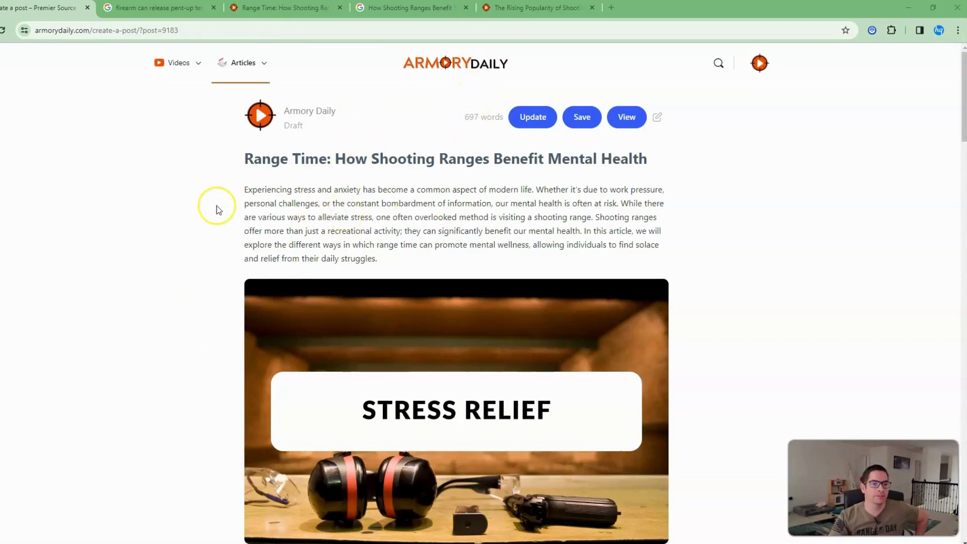
scroll(217, 205, "down", 9)
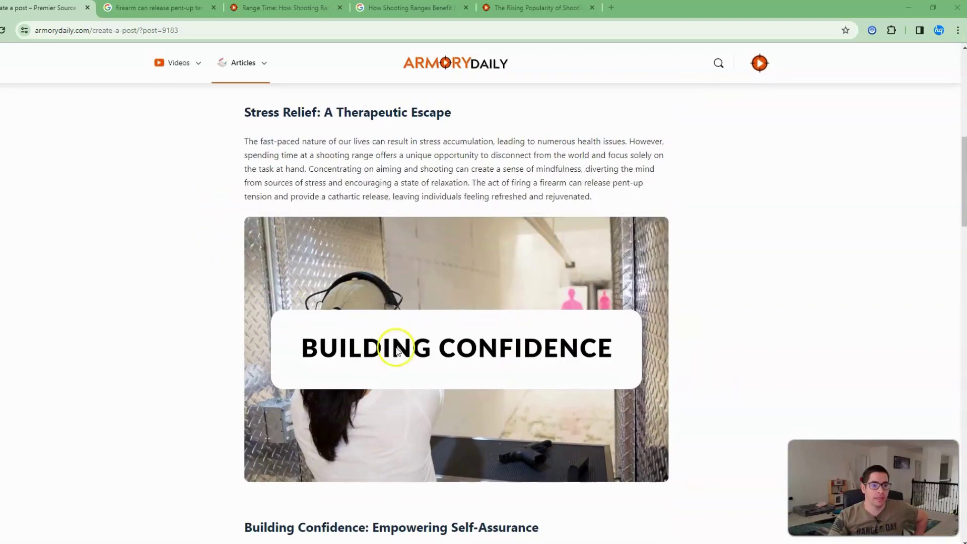
scroll(395, 344, "up", 6)
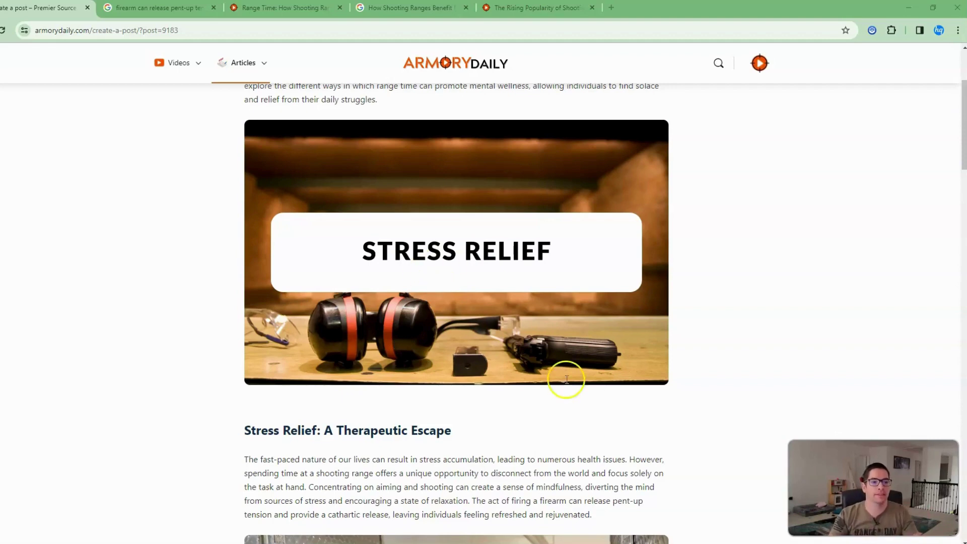
scroll(331, 218, "down", 2)
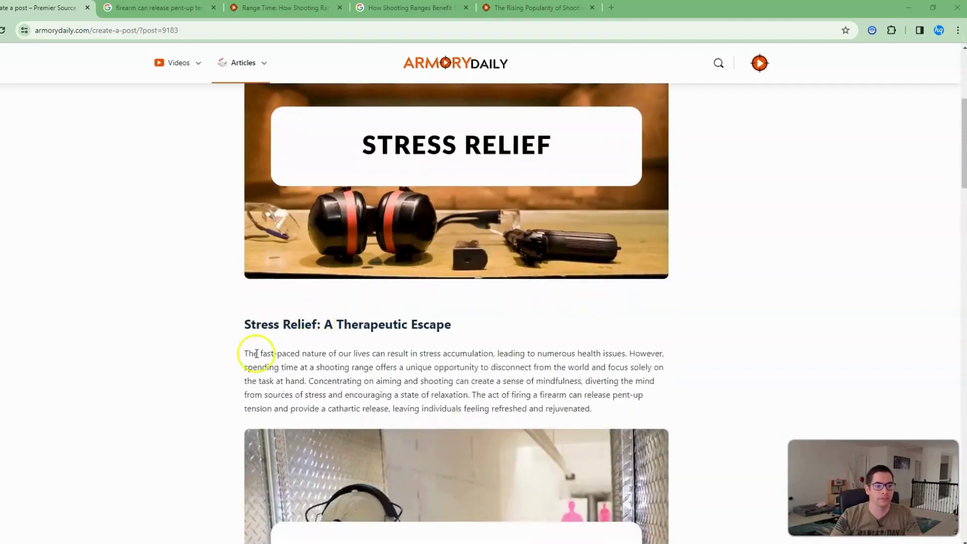
left_click_drag(245, 354, 600, 423)
left_click(612, 410)
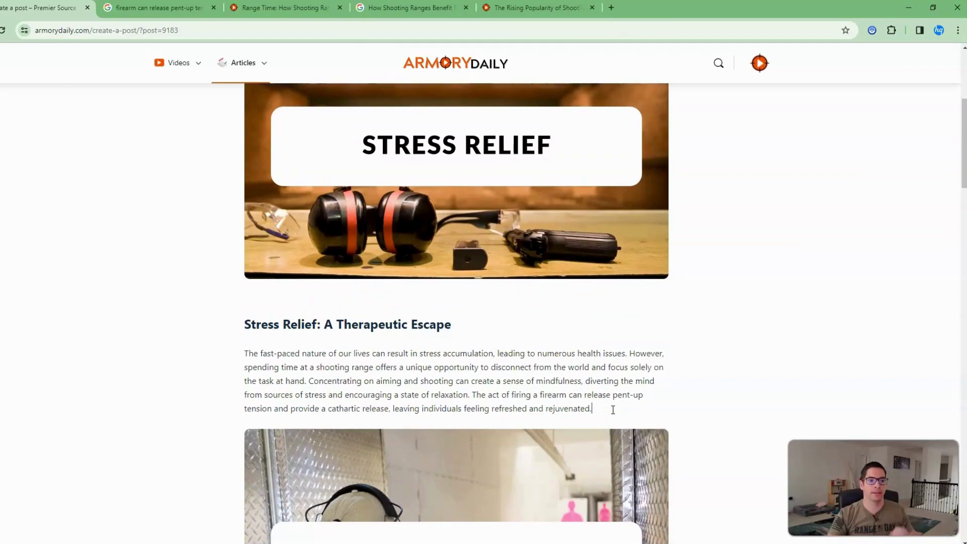
scroll(613, 410, "down", 14)
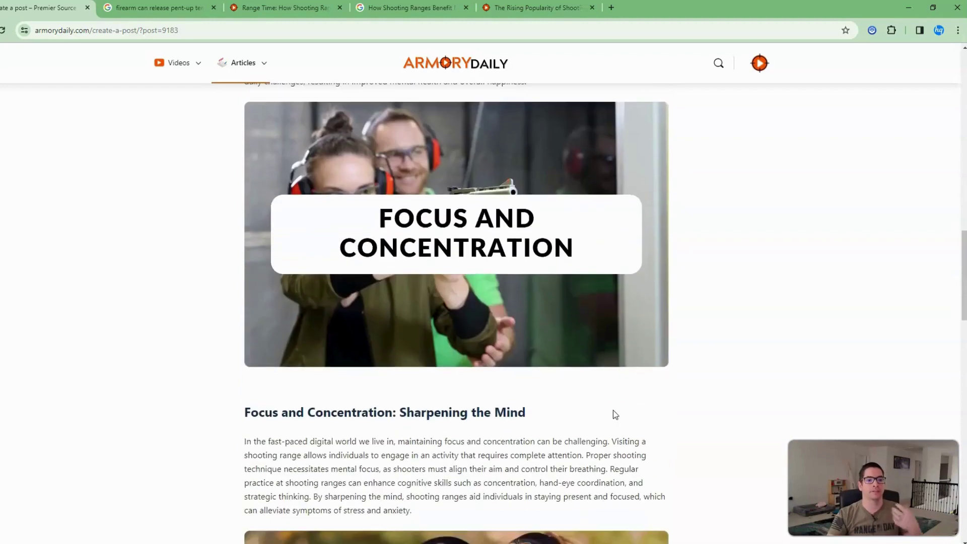
scroll(612, 410, "down", 7)
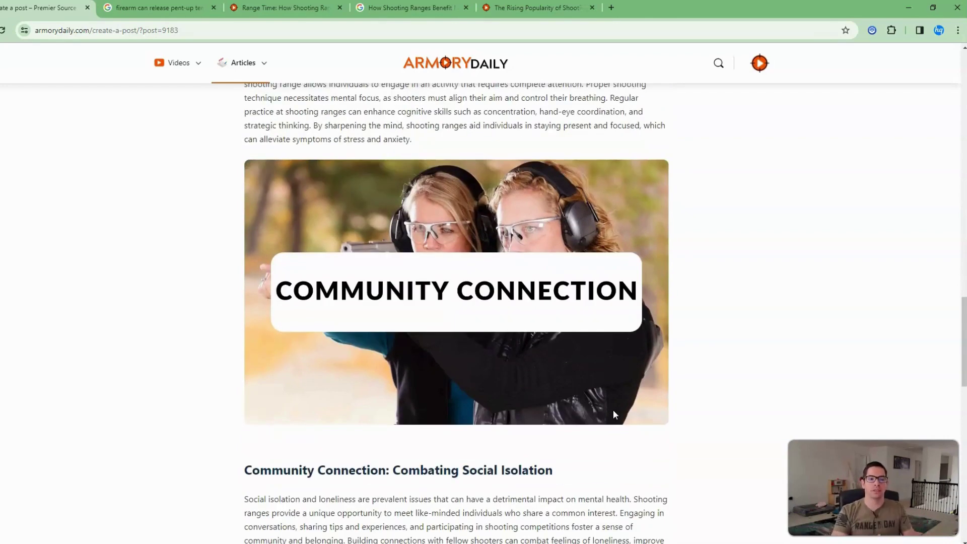
scroll(612, 410, "down", 1)
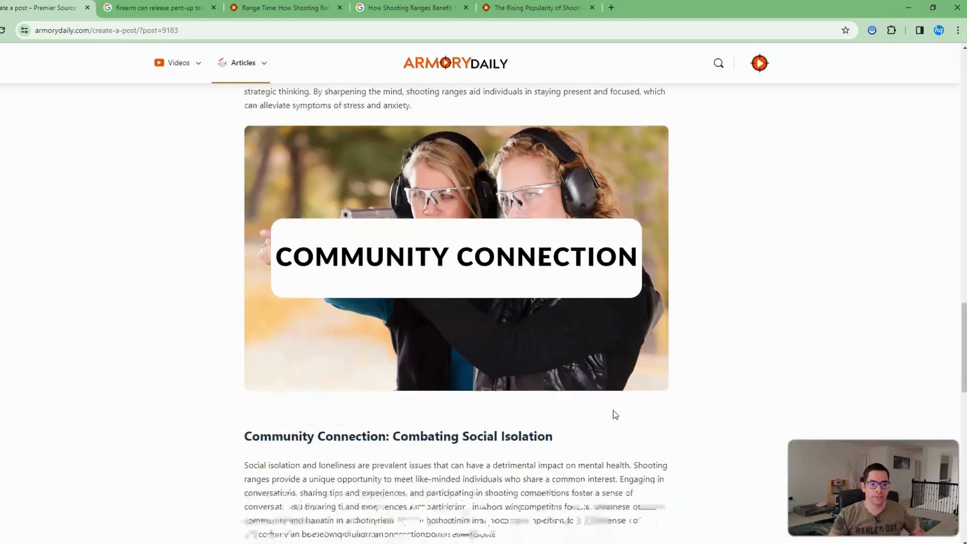
scroll(338, 223, "down", 11)
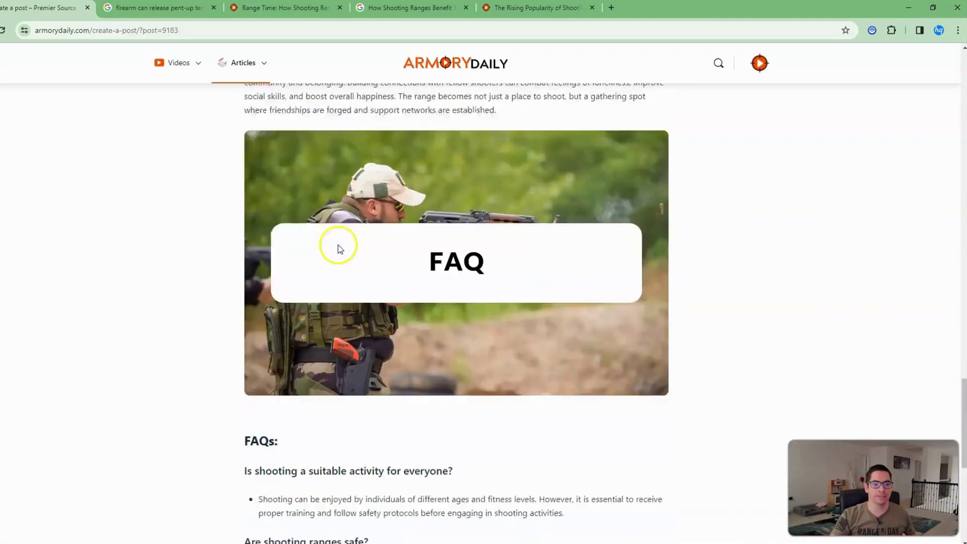
Step: Look back over the section images and paragraphs from the FAQ up to the article's title
scroll(247, 329, "up", 10)
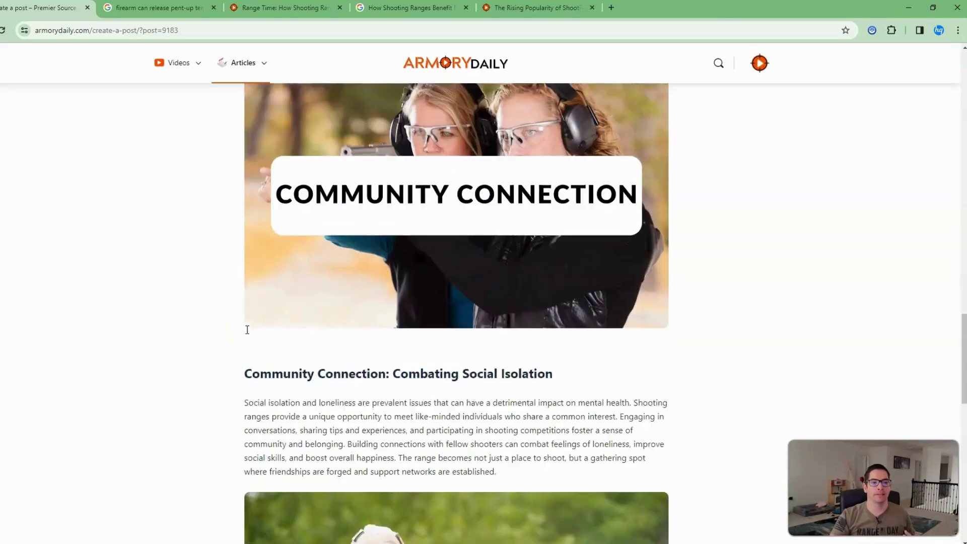
scroll(246, 330, "up", 4)
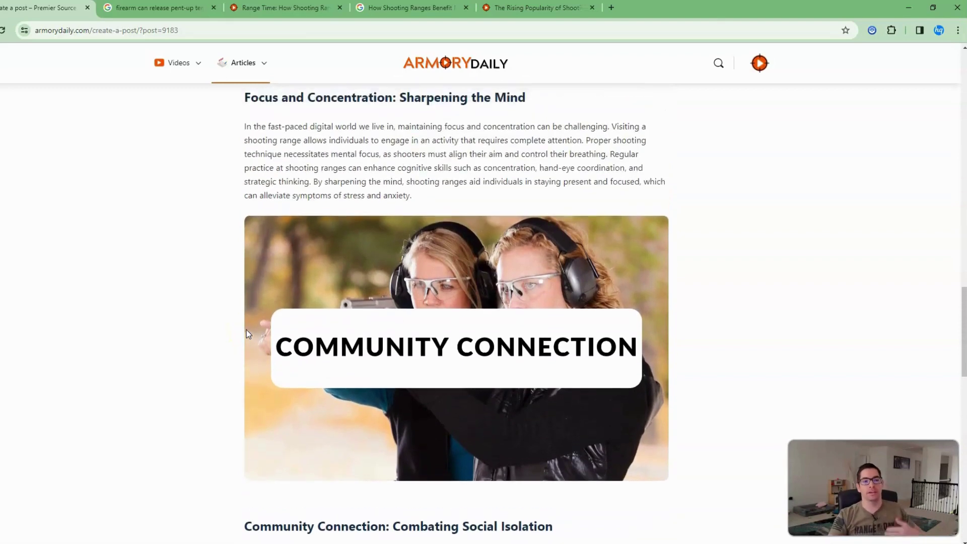
scroll(247, 329, "up", 2)
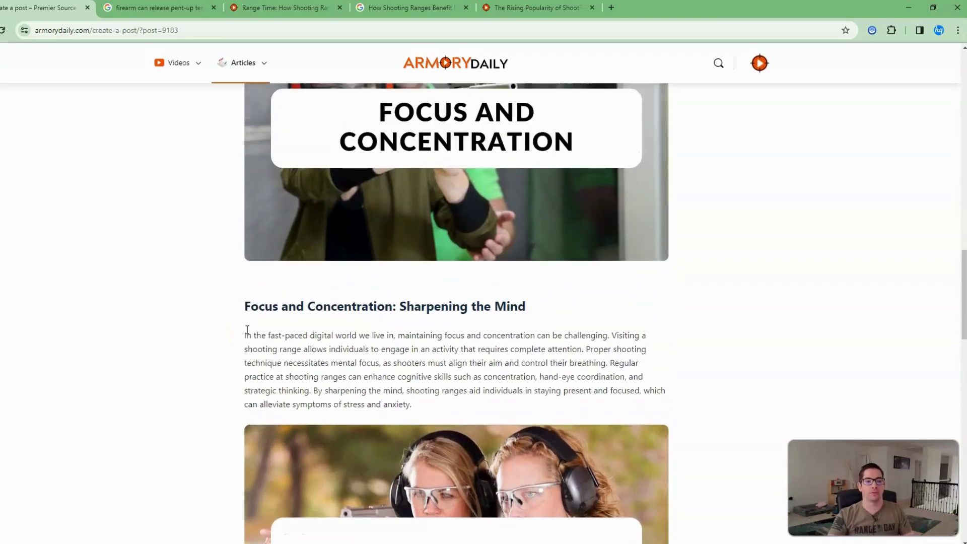
scroll(247, 330, "up", 11)
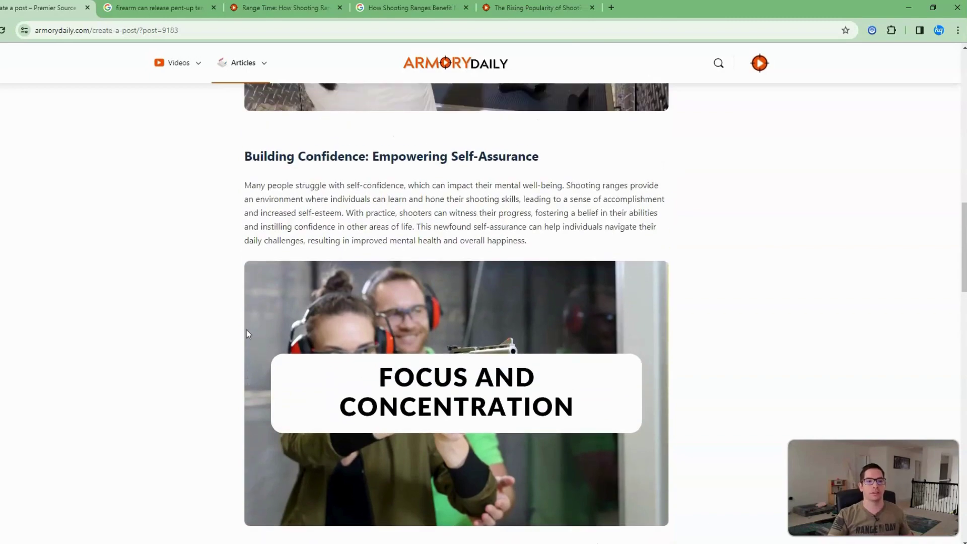
scroll(247, 330, "up", 3)
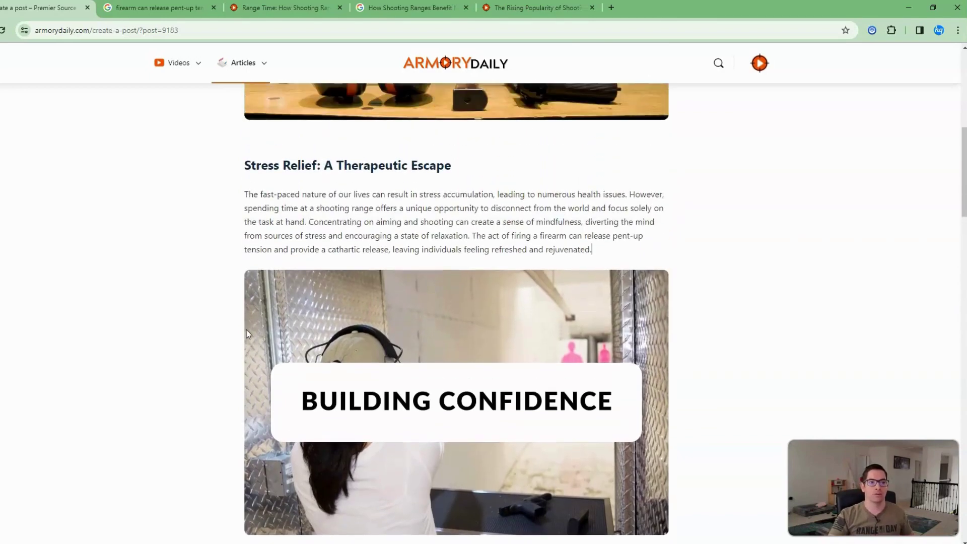
scroll(246, 329, "up", 7)
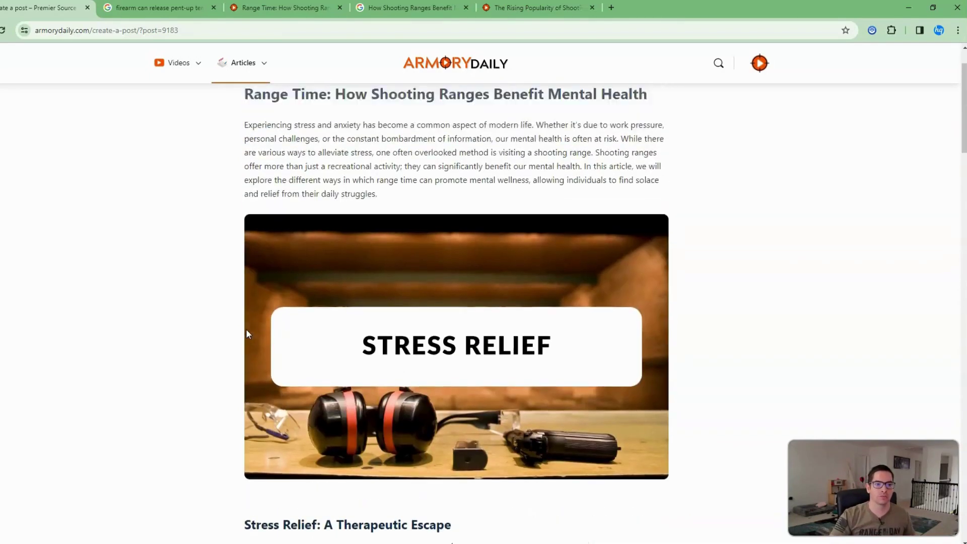
scroll(246, 330, "up", 2)
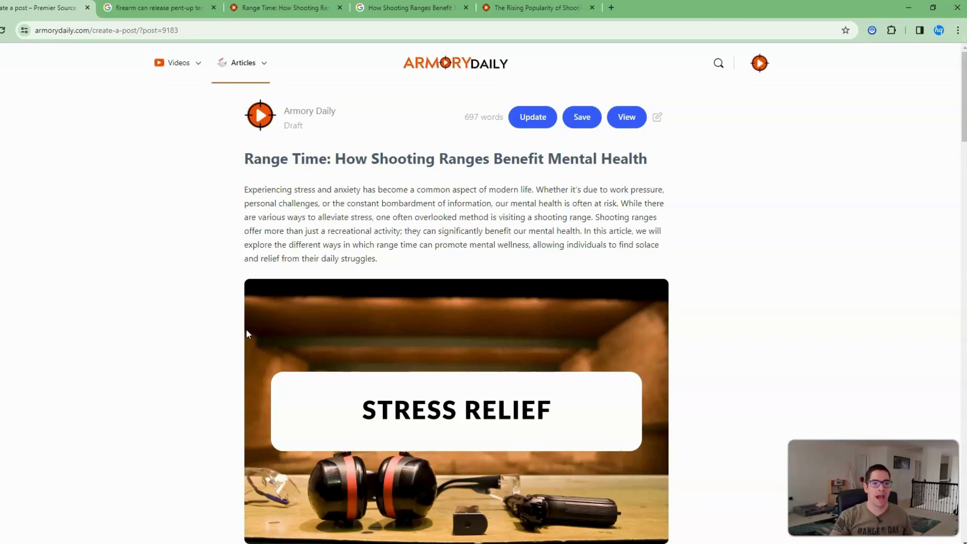
Step: Search Google for the phrase "shooting can create a sense of mindfulness" from the article's Stress Relief paragraph
left_click(241, 319)
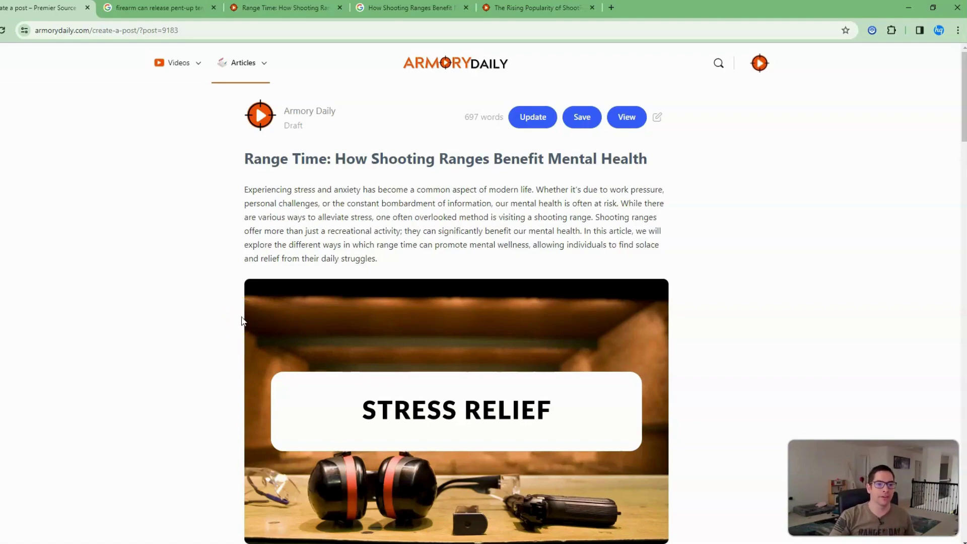
scroll(220, 331, "down", 7)
scroll(209, 360, "down", 3)
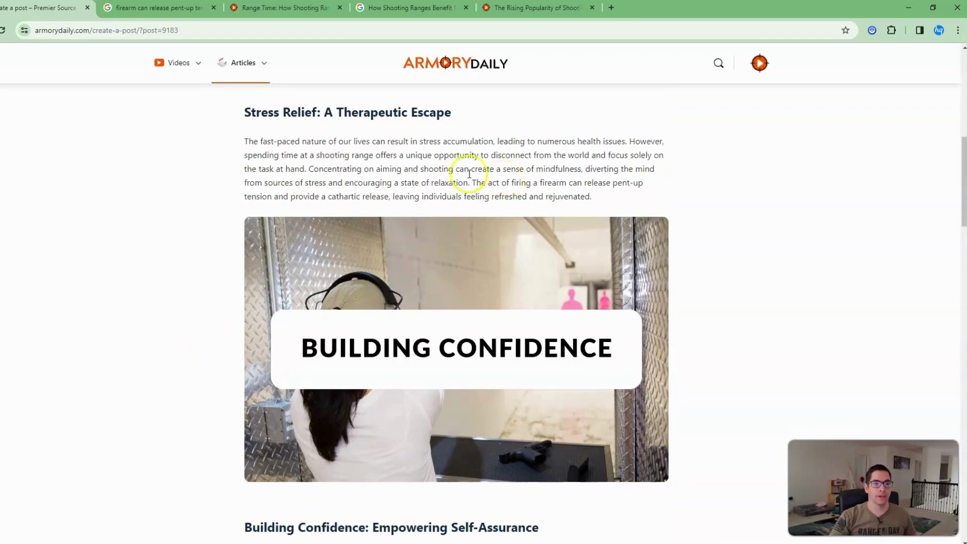
left_click_drag(421, 169, 475, 169)
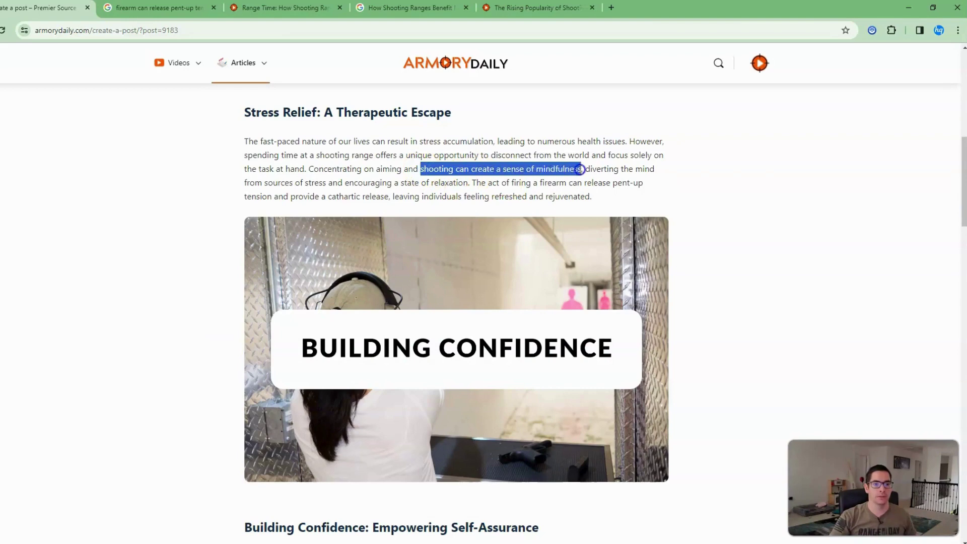
left_click_drag(579, 168, 581, 169)
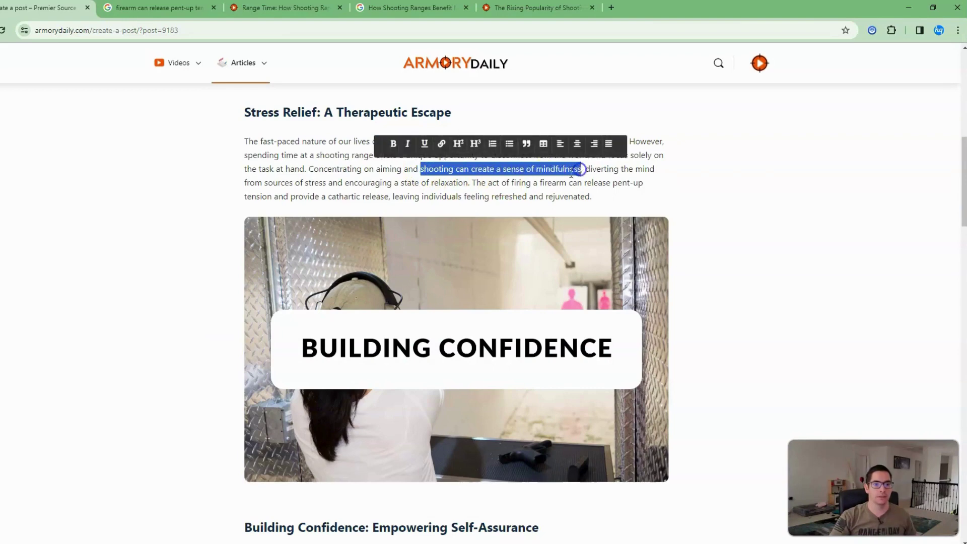
right_click(511, 170)
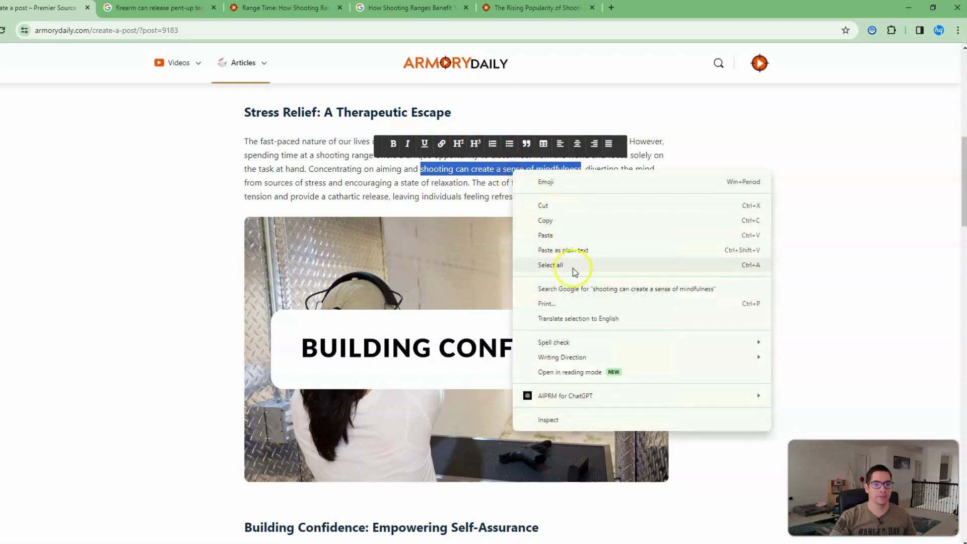
left_click(575, 290)
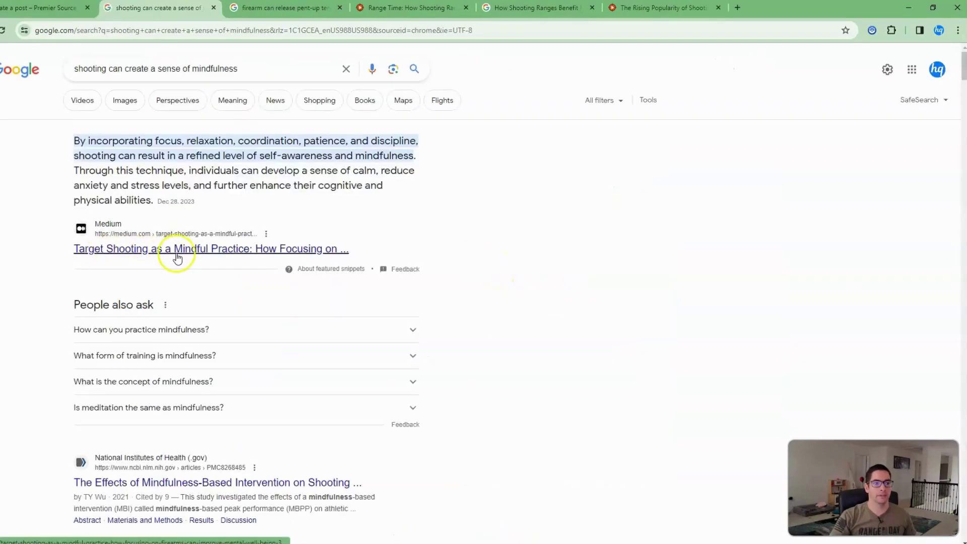
Step: Open the Medium result "Target Shooting as a Mindful Practice" and link the selected mindfulness phrase in the post to its address
middle_click(217, 252)
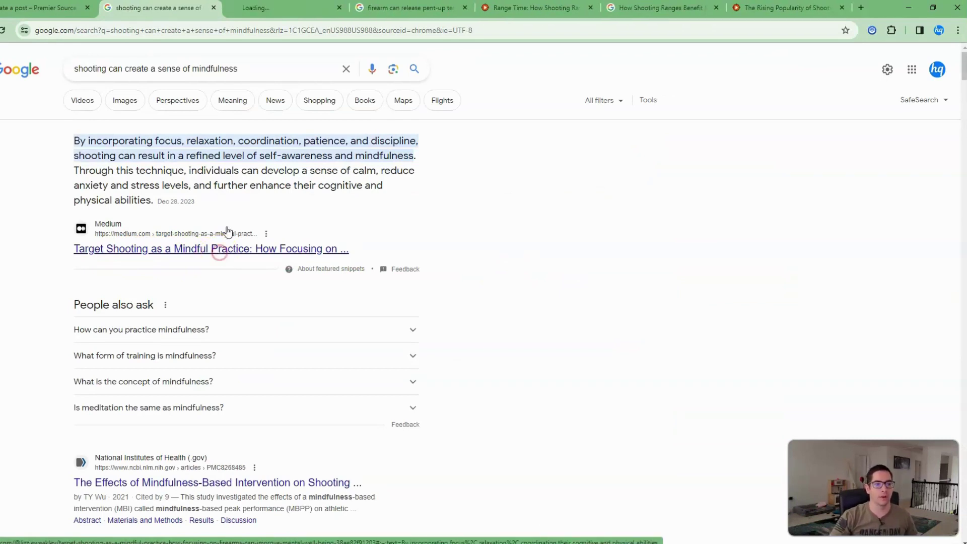
left_click(296, 8)
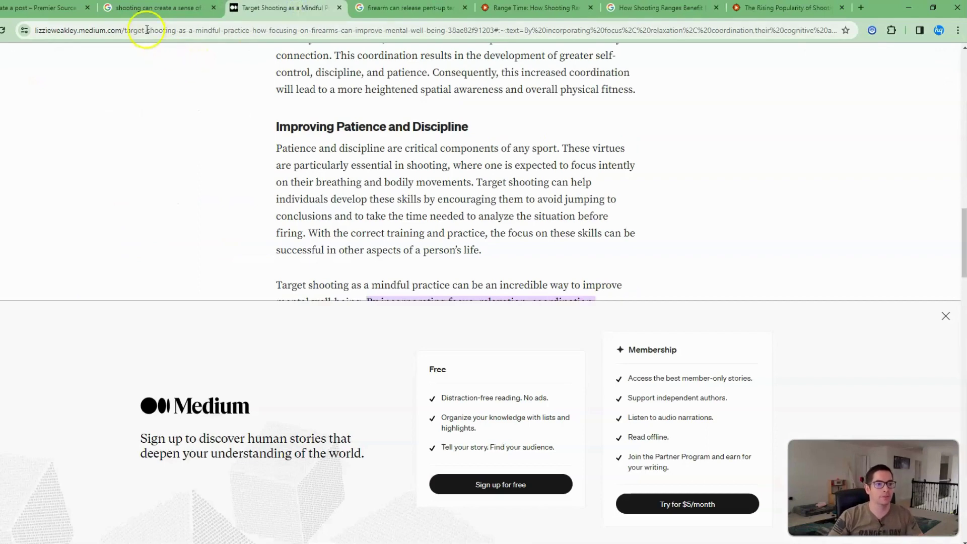
left_click(147, 29)
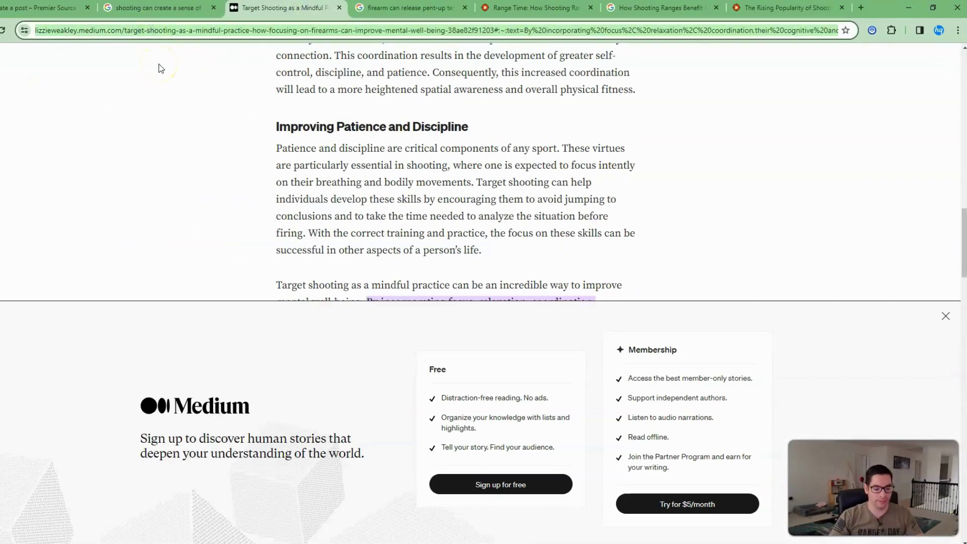
left_click(30, 7)
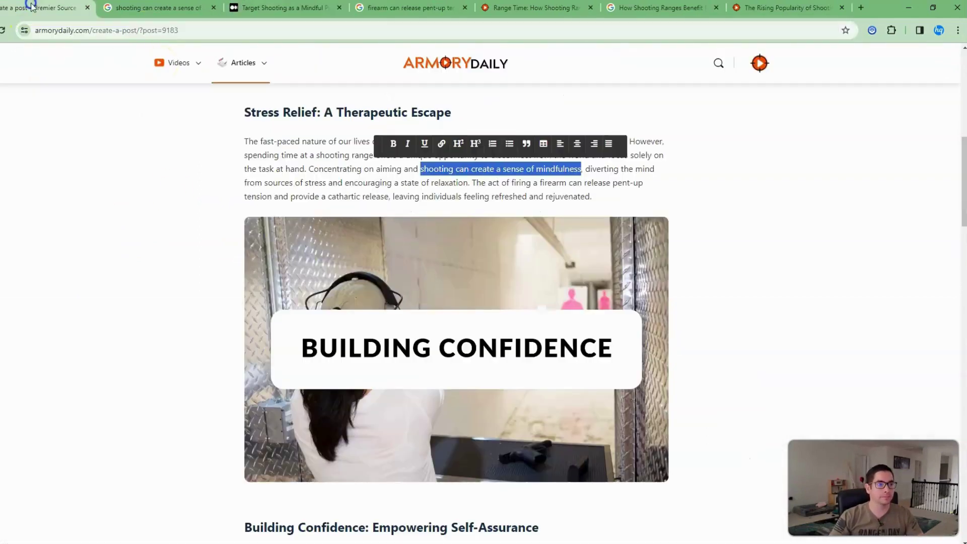
left_click(442, 145)
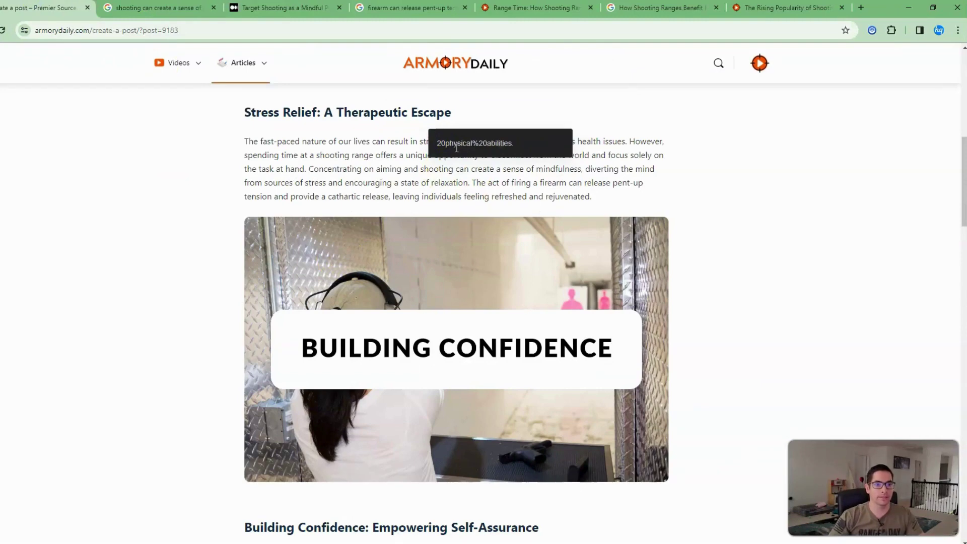
key("Return")
left_click(443, 183)
Step: Search Google for "shooting skills" from the Building Confidence paragraph and close the earlier mindfulness search and Medium article
scroll(438, 189, "down", 3)
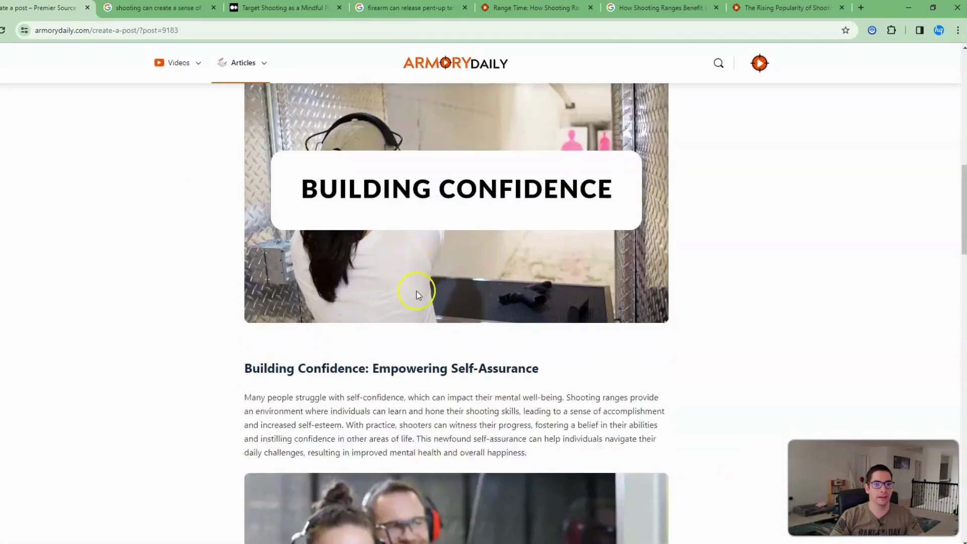
scroll(417, 294, "down", 2)
scroll(419, 341, "down", 1)
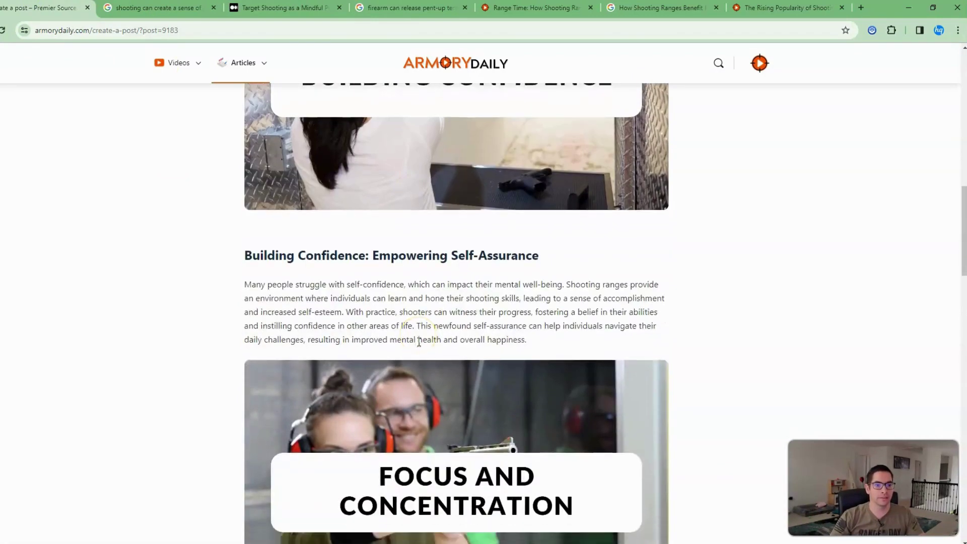
left_click_drag(467, 253, 518, 252)
right_click(514, 255)
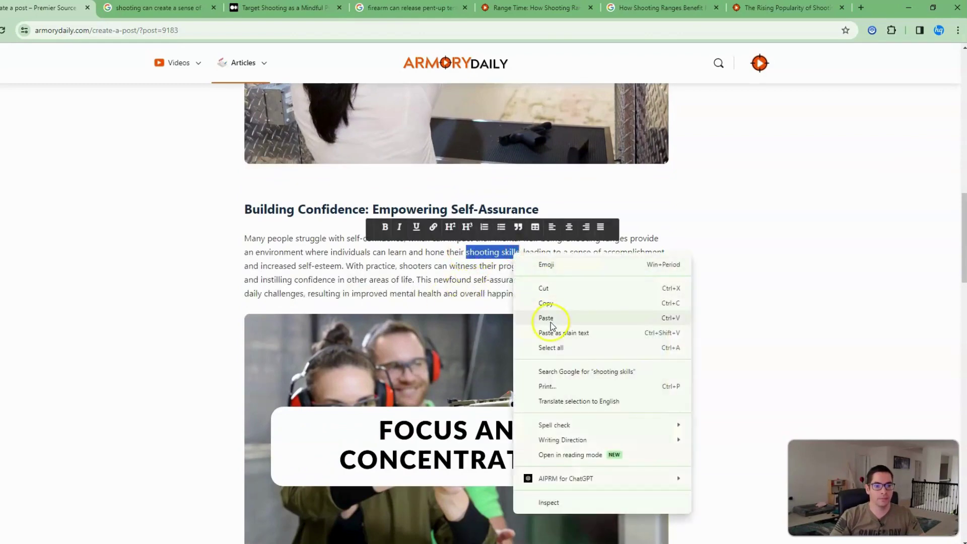
left_click(572, 371)
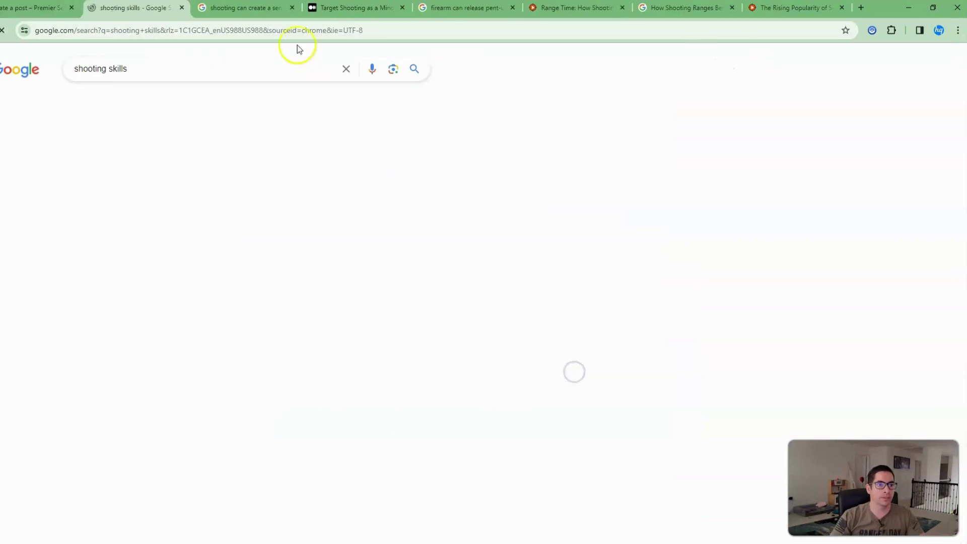
left_click(293, 7)
left_click(293, 7)
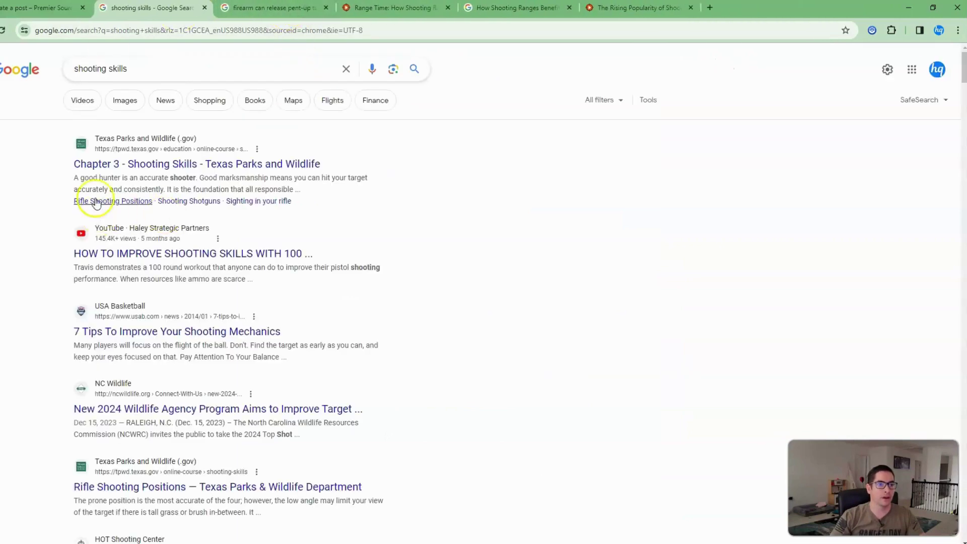
Step: Open the Texas Parks and Wildlife page "Chapter 3 - Shooting Skills" and link "shooting skills" in the post to its address
right_click(107, 168)
key("Escape")
left_click(115, 169)
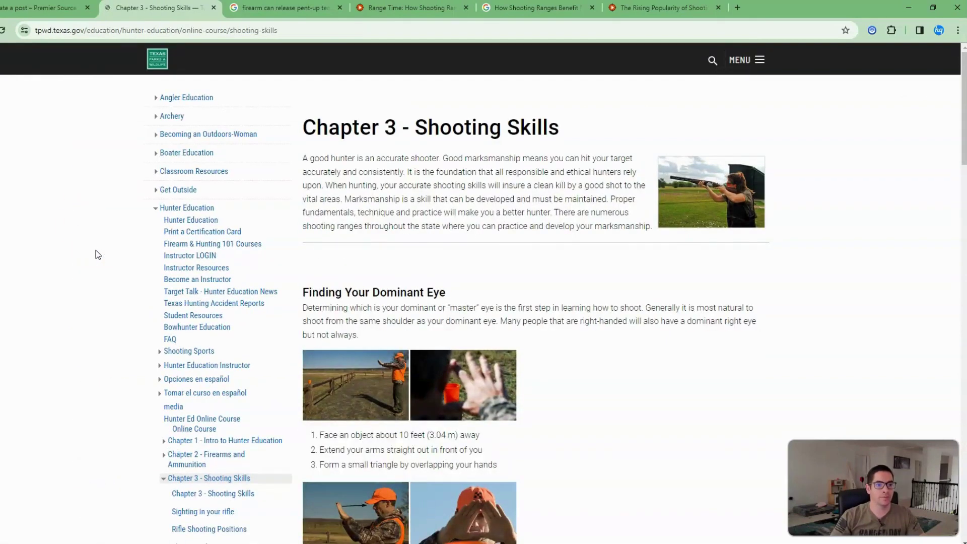
left_click(146, 31)
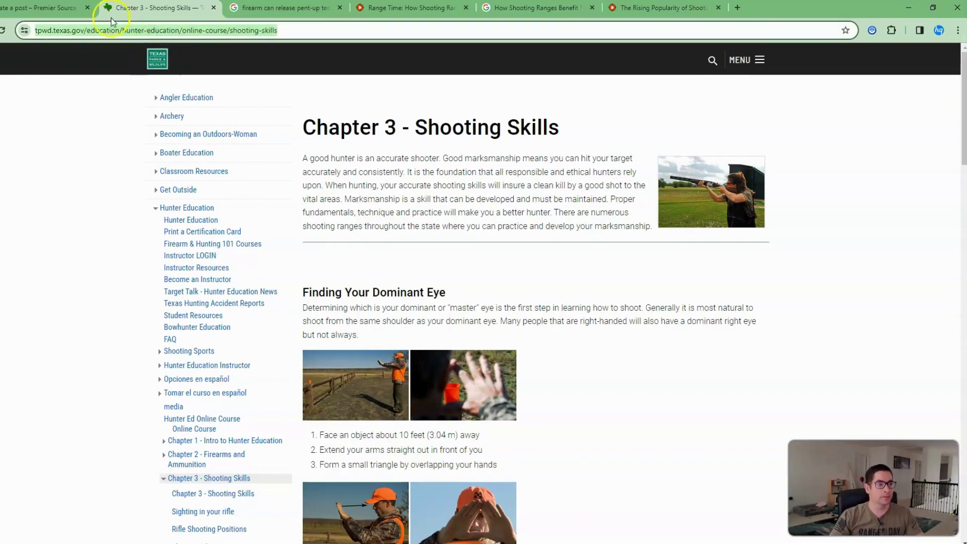
left_click(30, 8)
left_click(433, 225)
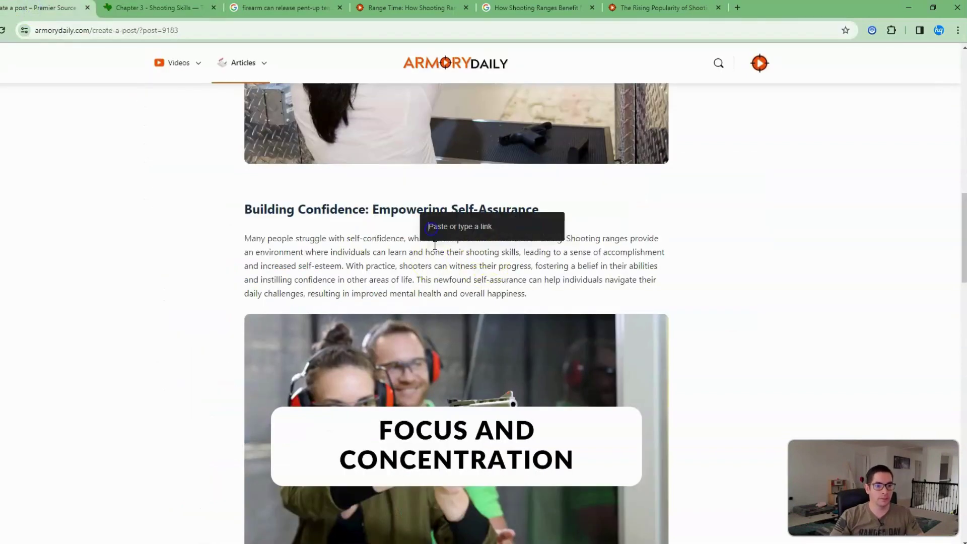
key("ctrl+v")
key("Return")
left_click(437, 250)
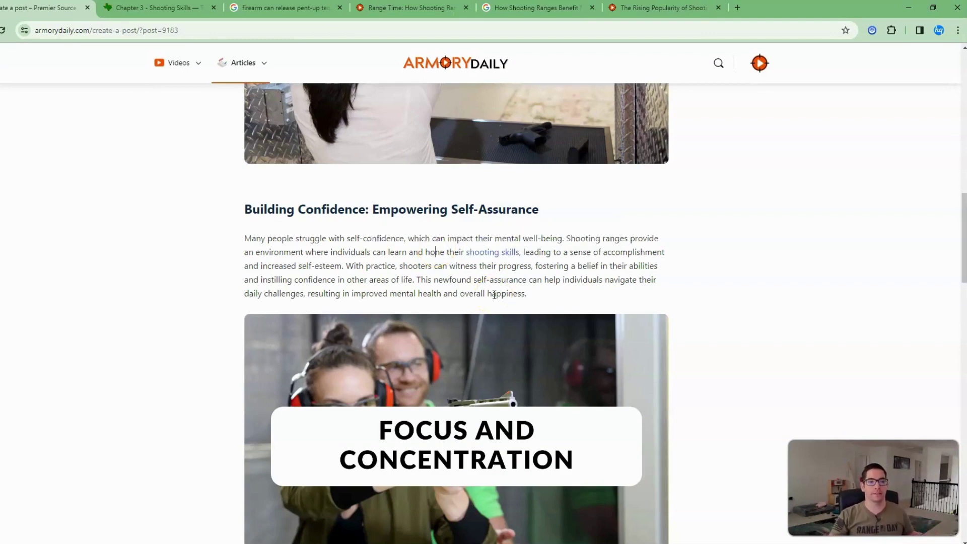
Step: Search Google for "shooting ranges aid individuals in staying present and focused," from the Focus and Concentration paragraph
scroll(494, 295, "down", 7)
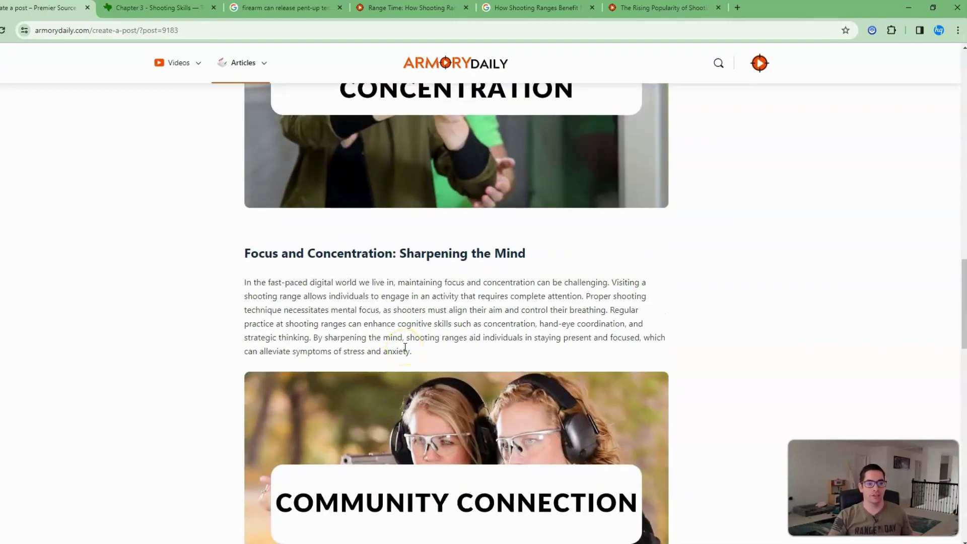
scroll(405, 347, "down", 2)
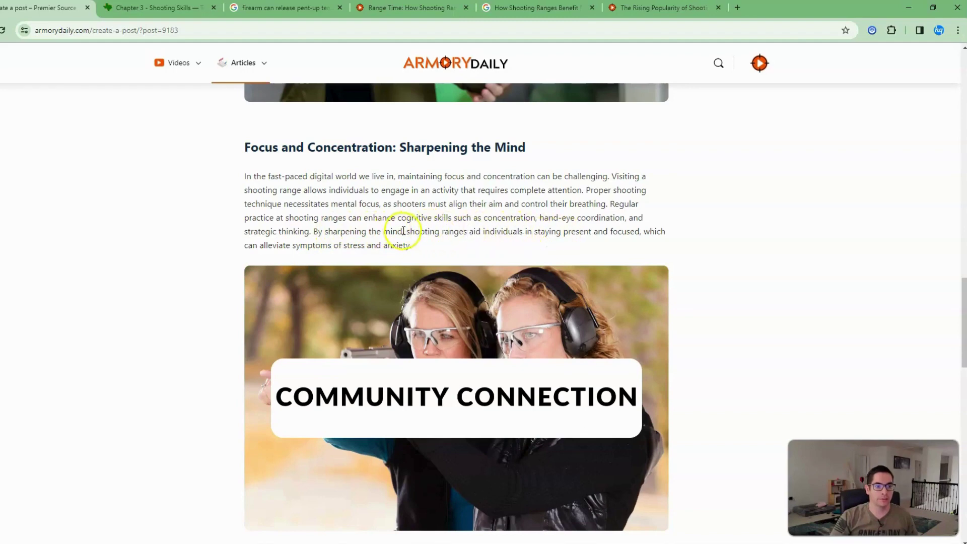
left_click_drag(405, 232, 641, 232)
right_click(637, 233)
left_click(719, 351)
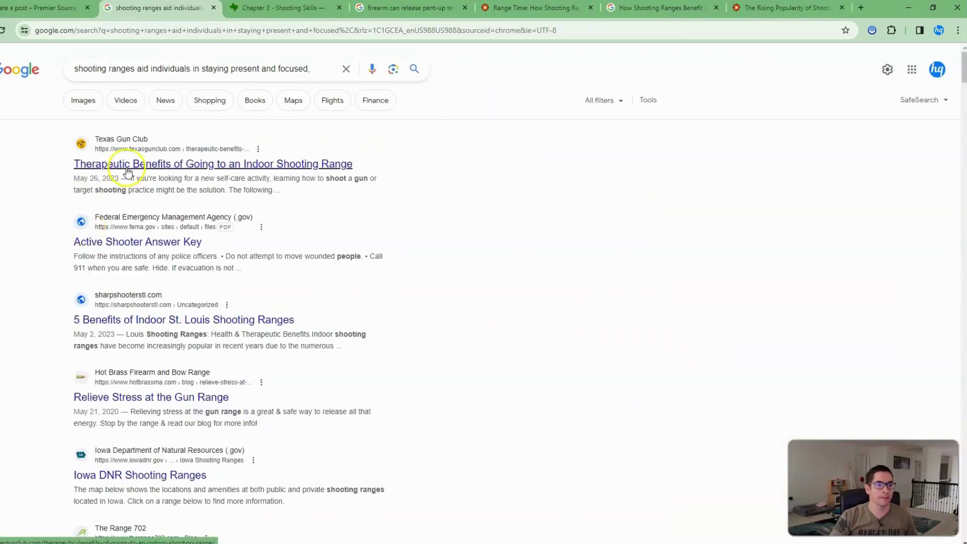
Step: Open the Texas Gun Club article on therapeutic benefits of an indoor shooting range and link the selected Focus and Concentration phrase to it
right_click(128, 171)
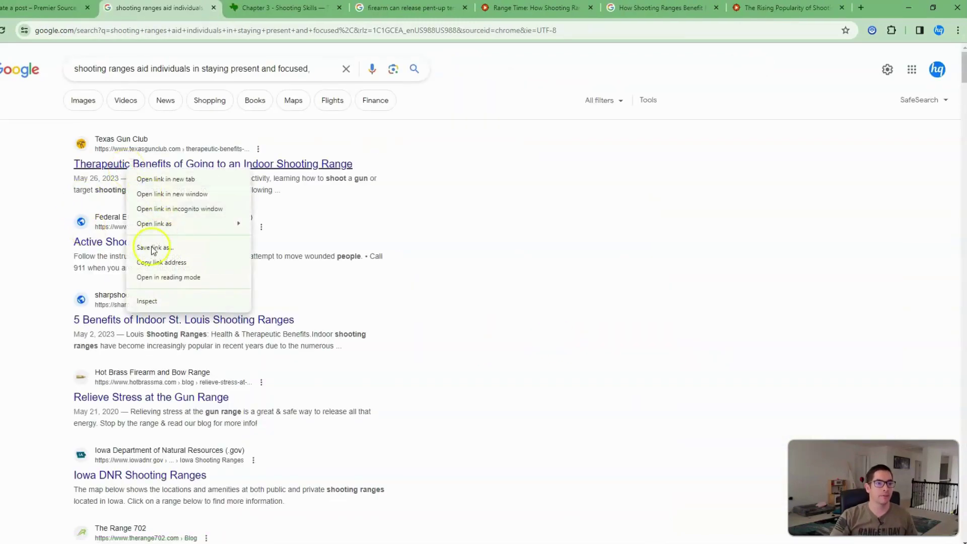
left_click(70, 200)
left_click(90, 164)
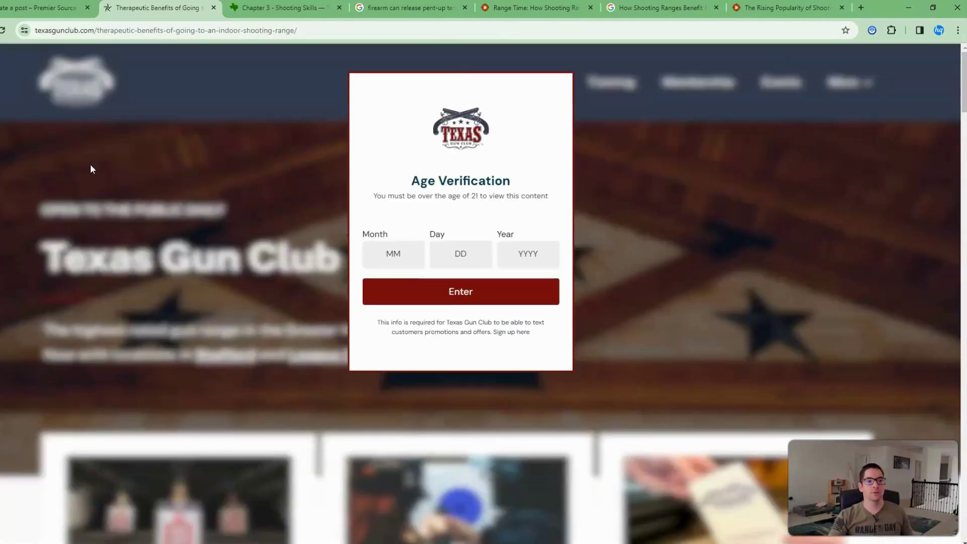
left_click(216, 315)
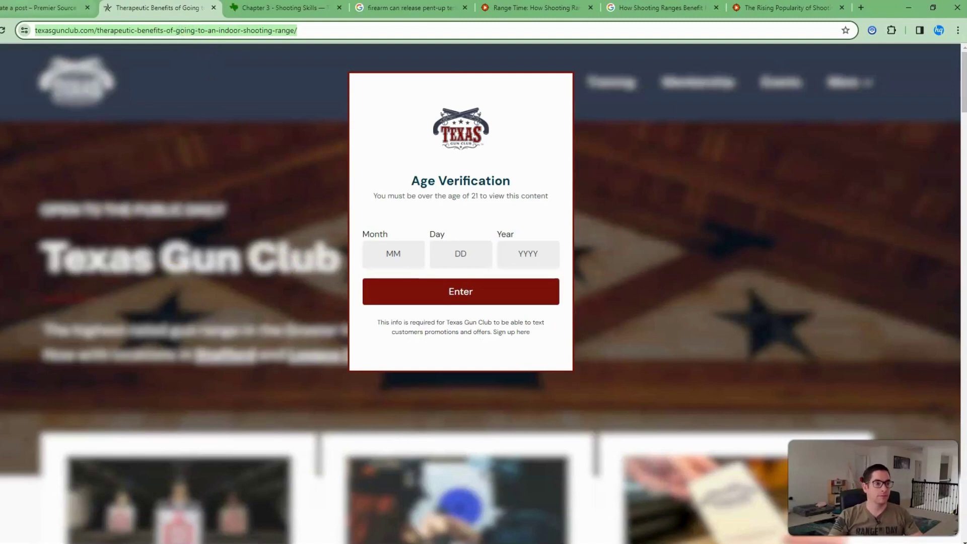
left_click(47, 8)
left_click(464, 207)
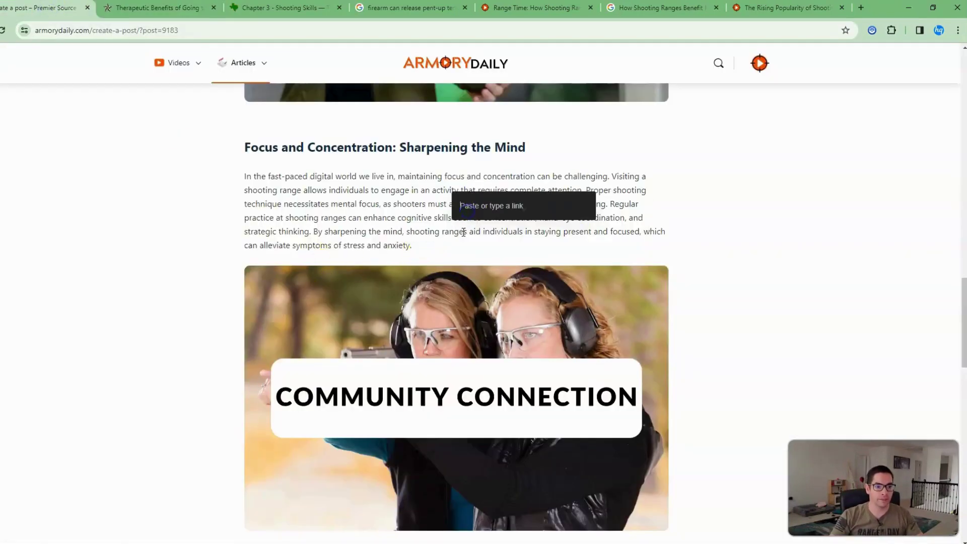
key("Return")
left_click(434, 246)
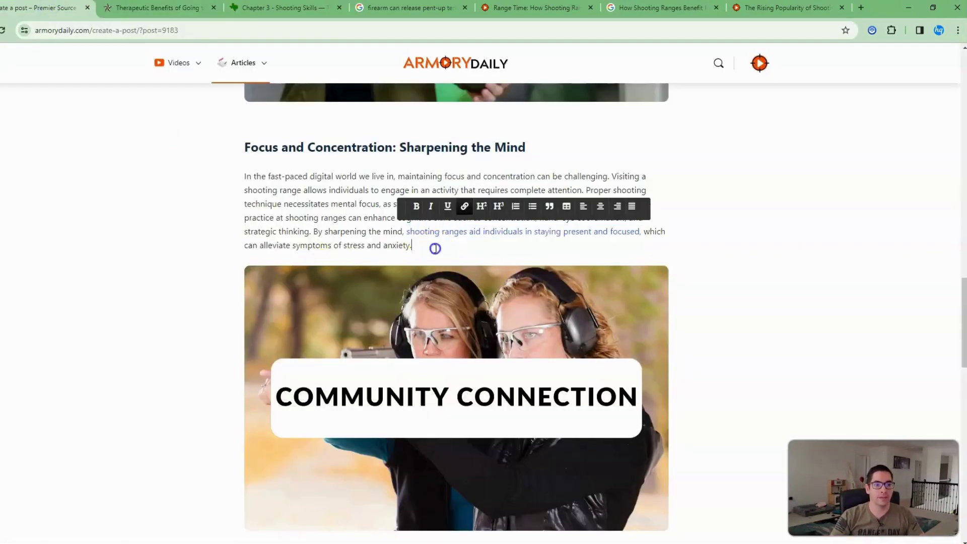
left_click(161, 206)
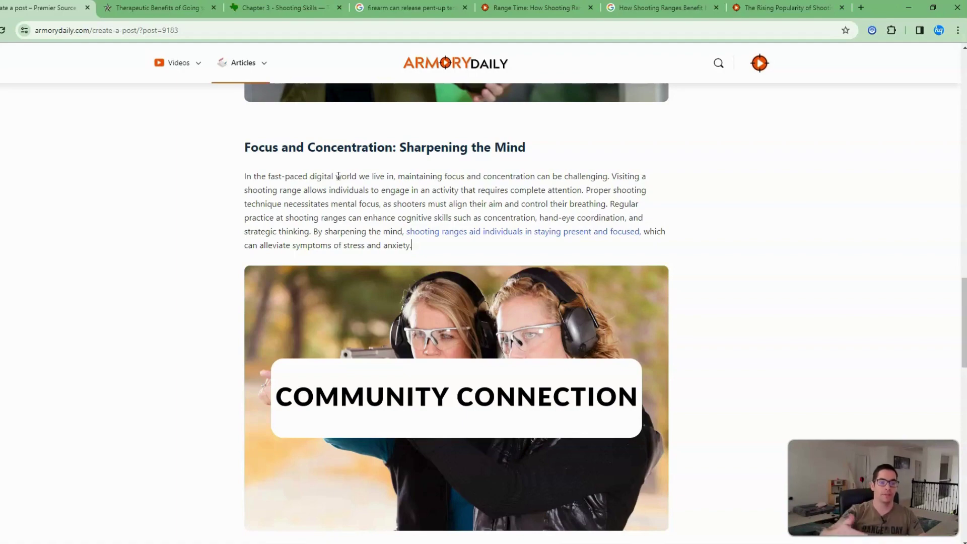
Step: Look over the article down to the FAQ and check the linked phrases in the Stress Relief and Building Confidence paragraphs
scroll(206, 367, "down", 7)
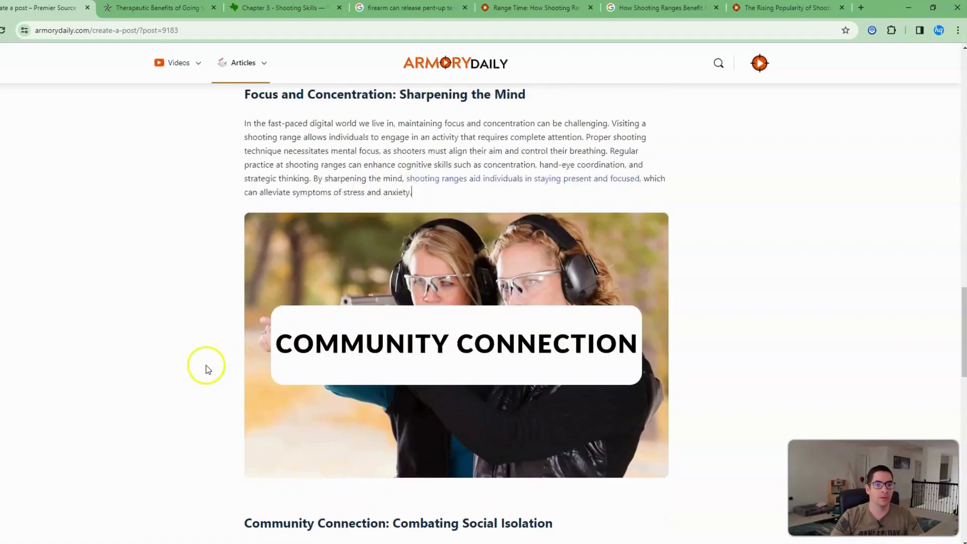
scroll(206, 369, "down", 8)
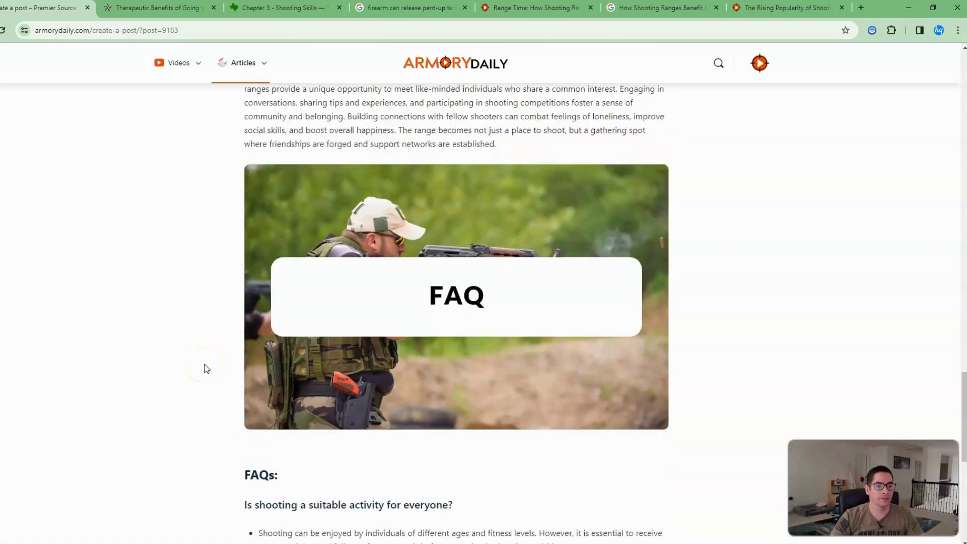
scroll(206, 367, "up", 5)
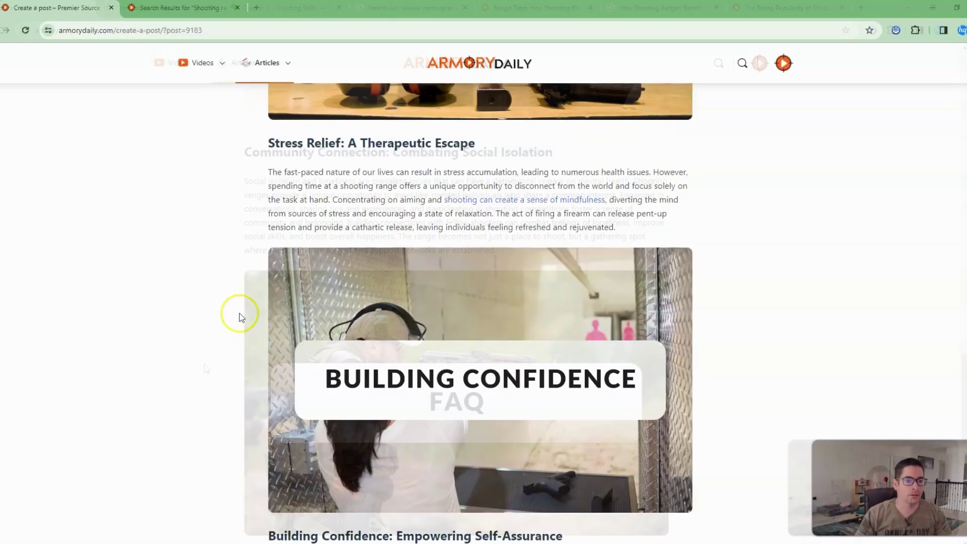
scroll(241, 318, "up", 2)
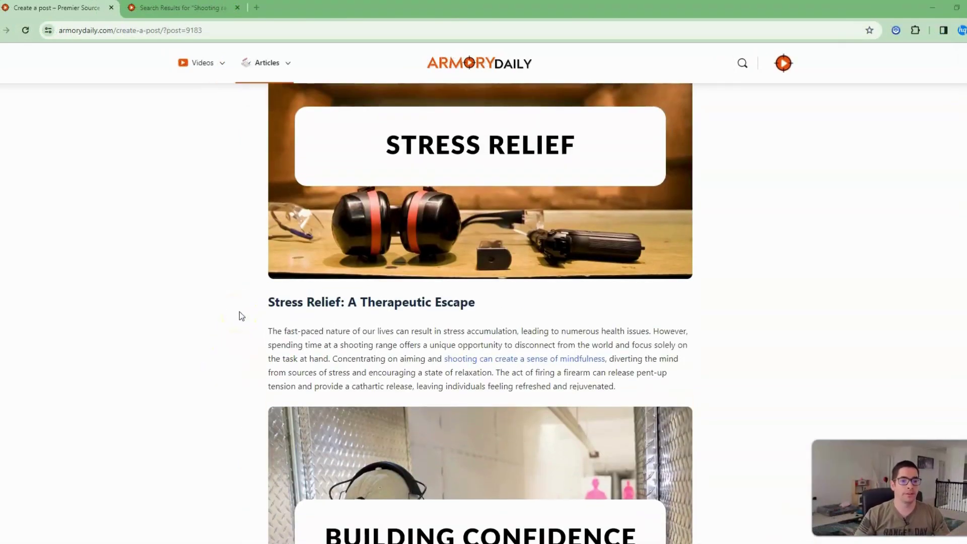
scroll(212, 335, "down", 4)
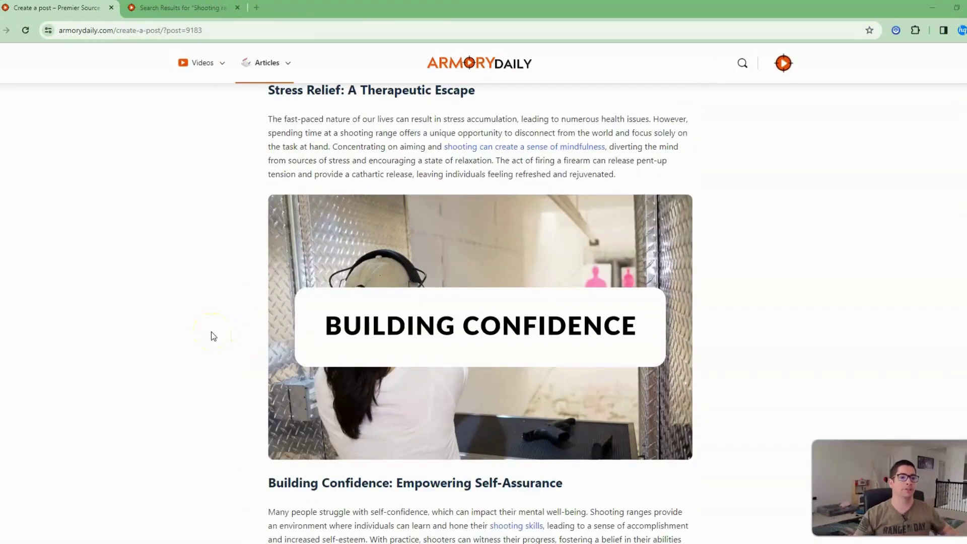
scroll(214, 340, "down", 6)
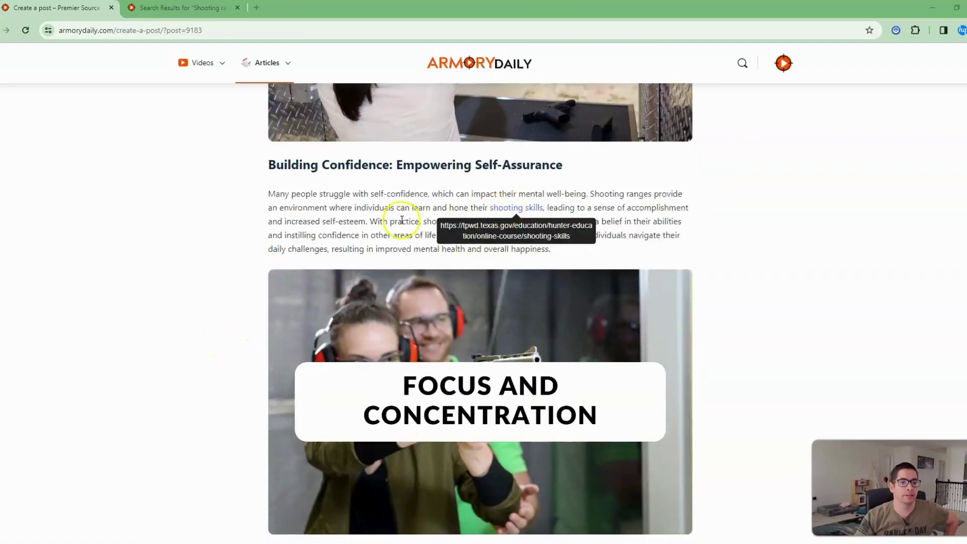
Step: Review the article's sections, images and links down to the closing paragraph, and update the published post
scroll(255, 328, "down", 4)
scroll(254, 329, "down", 3)
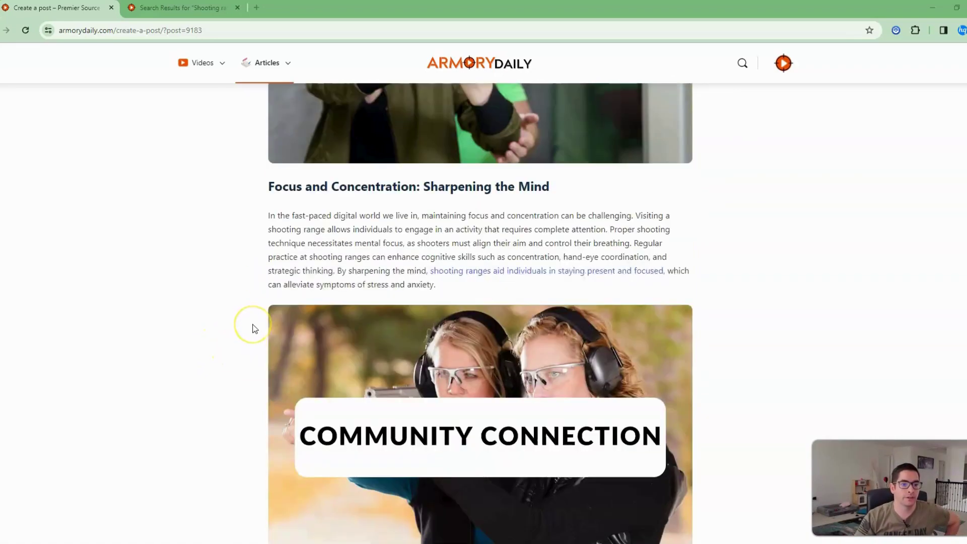
scroll(254, 329, "down", 8)
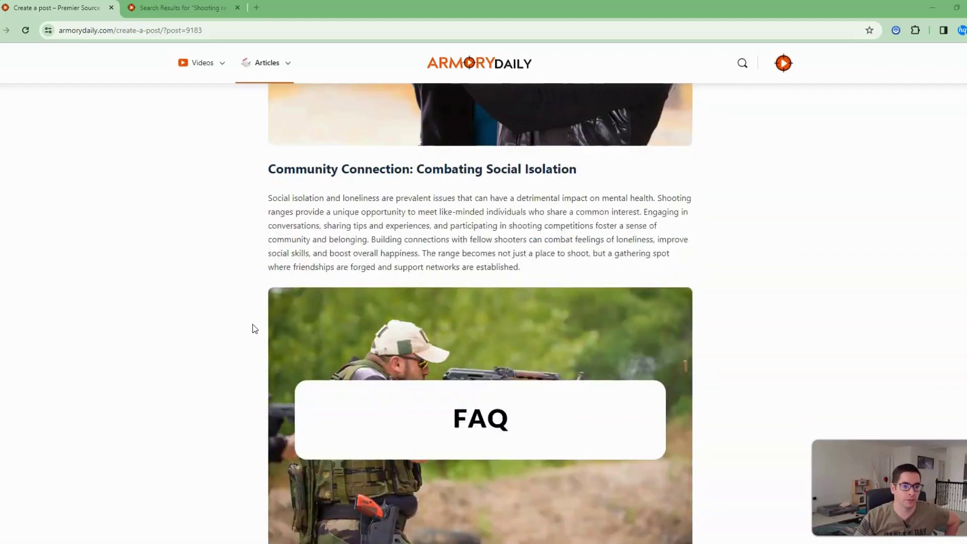
scroll(254, 328, "down", 9)
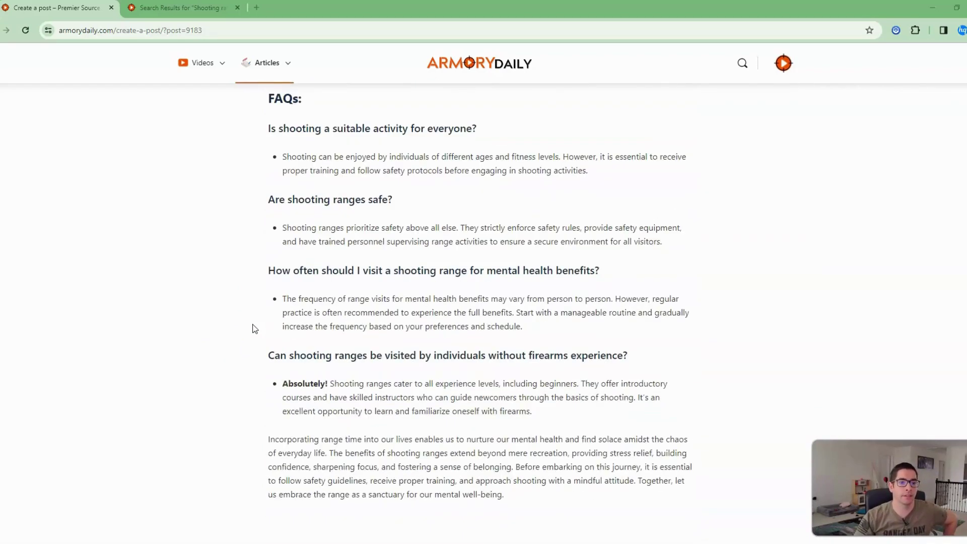
scroll(254, 329, "up", 12)
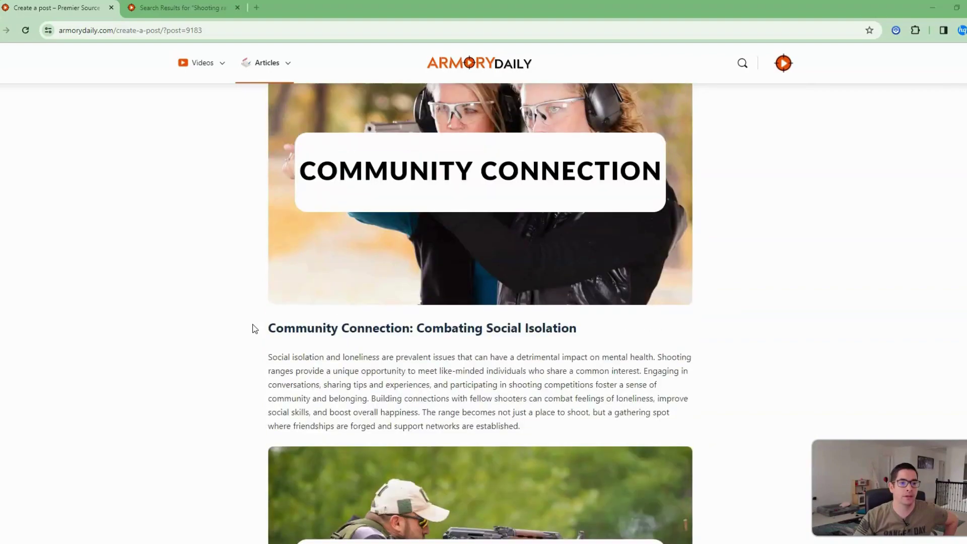
scroll(254, 328, "up", 5)
scroll(254, 328, "up", 11)
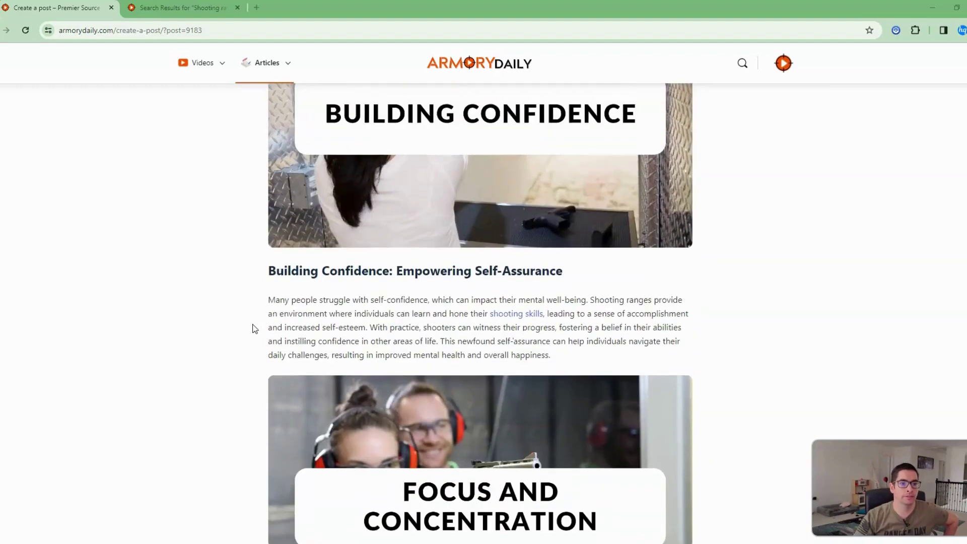
scroll(255, 328, "up", 9)
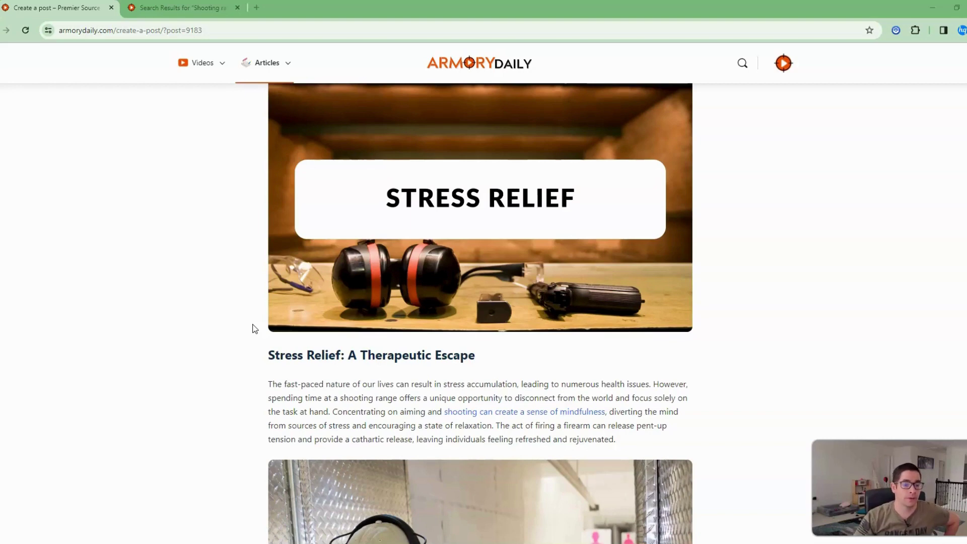
scroll(254, 328, "up", 2)
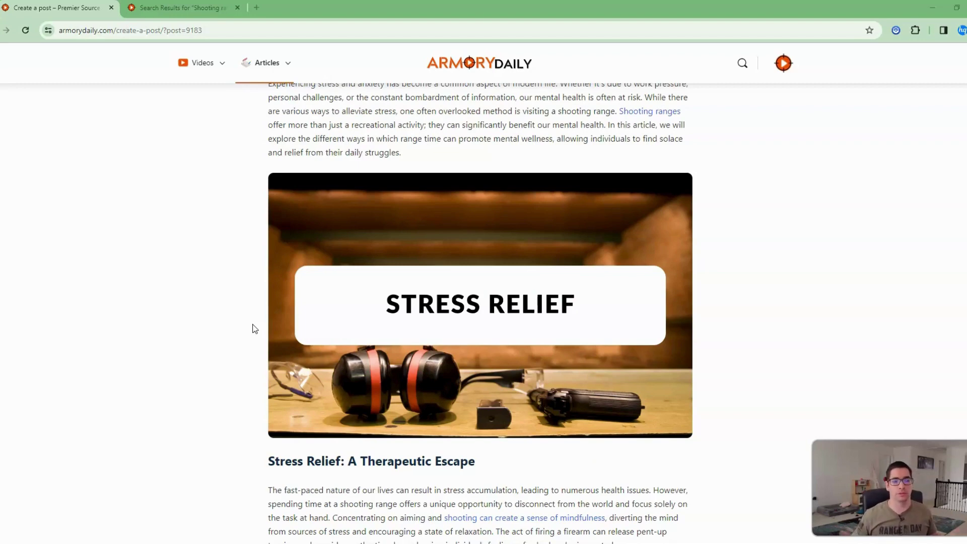
scroll(267, 333, "up", 3)
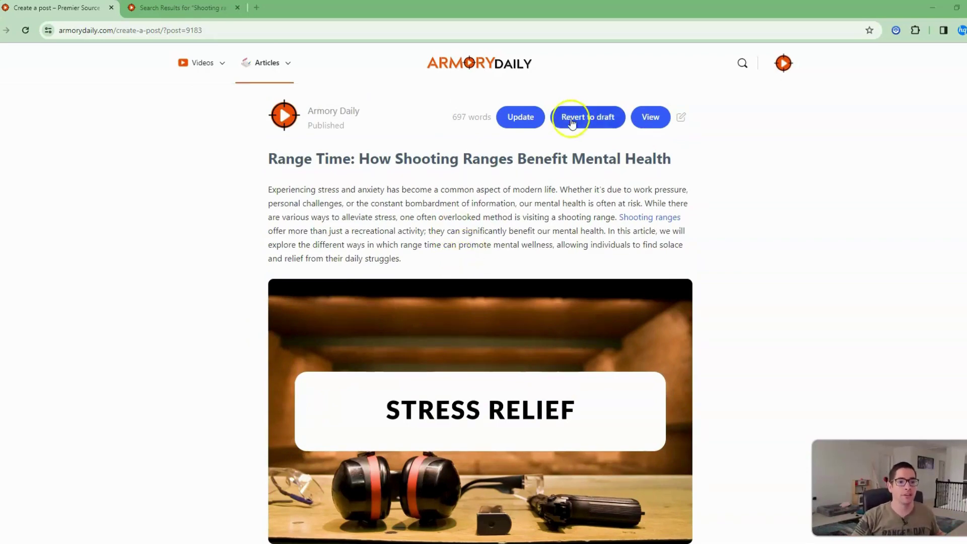
left_click(520, 118)
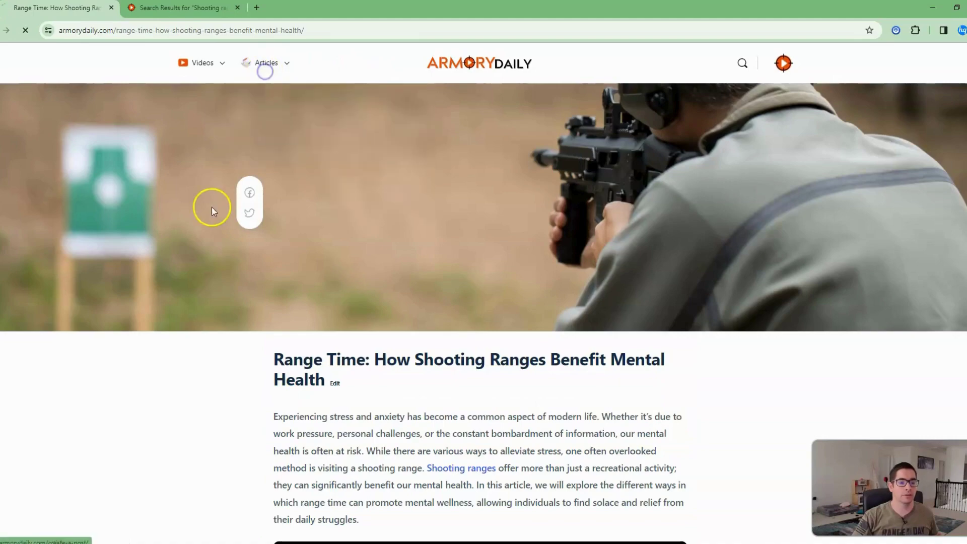
Step: Open "Range Time: How Shooting Ranges Benefit Mental Health" from Just Added on the Articles page and review the live article through its FAQ
scroll(162, 426, "down", 10)
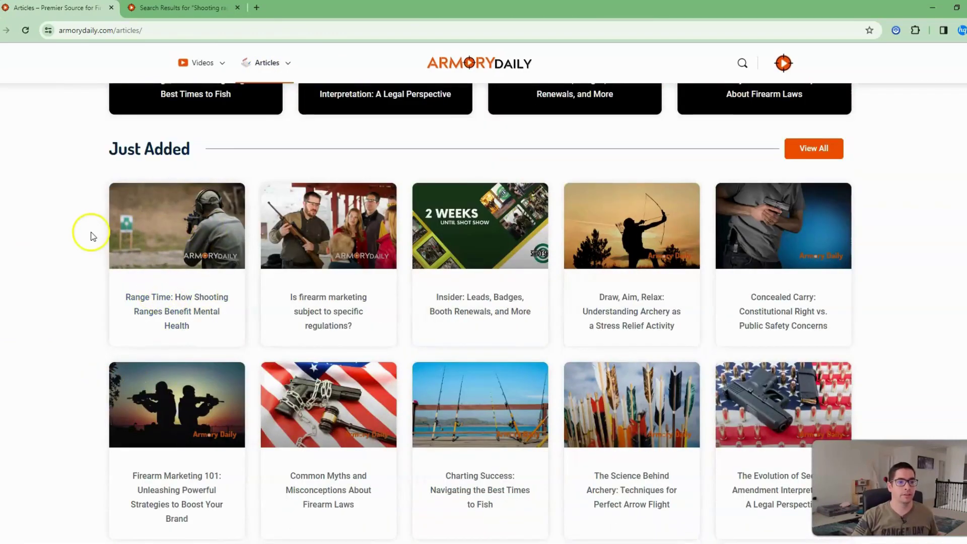
left_click(141, 239)
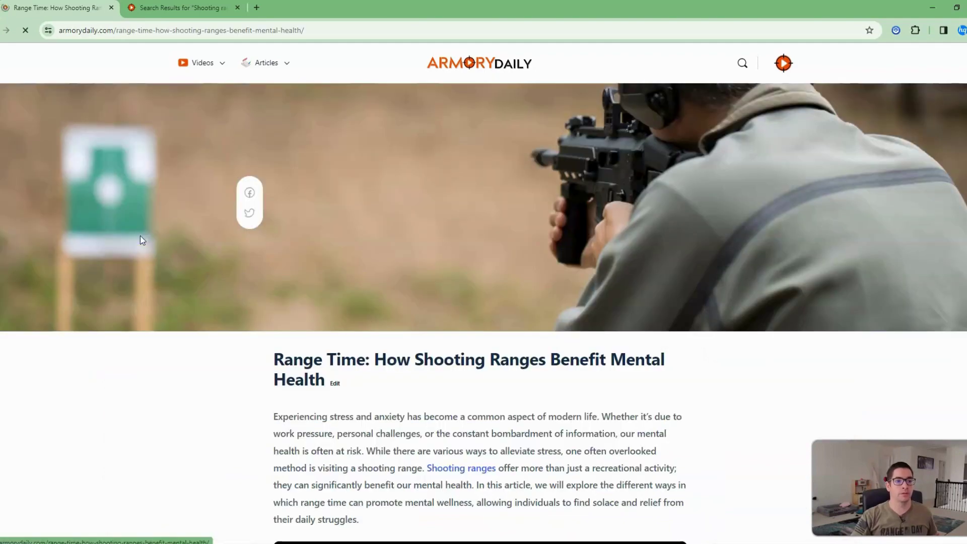
scroll(207, 360, "down", 20)
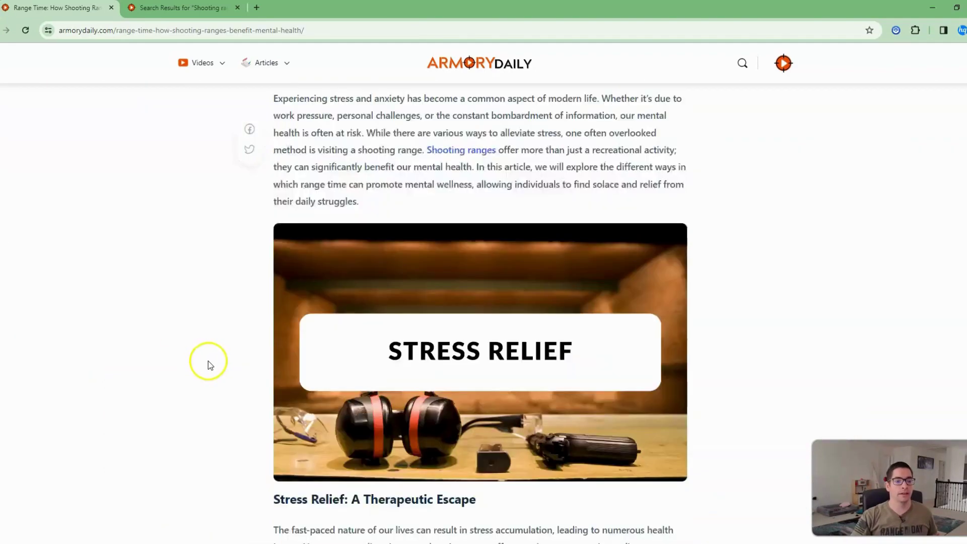
scroll(207, 360, "down", 20)
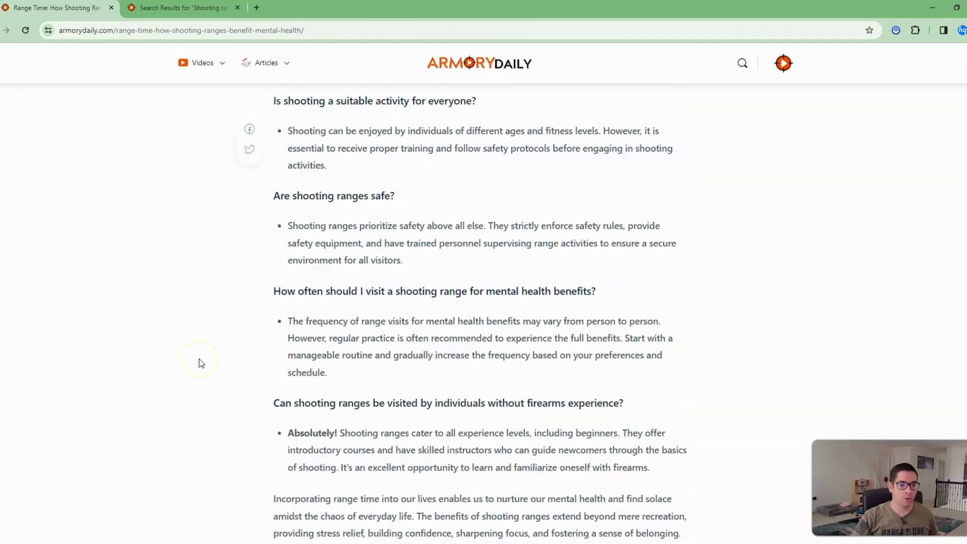
scroll(198, 359, "up", 20)
scroll(198, 358, "up", 20)
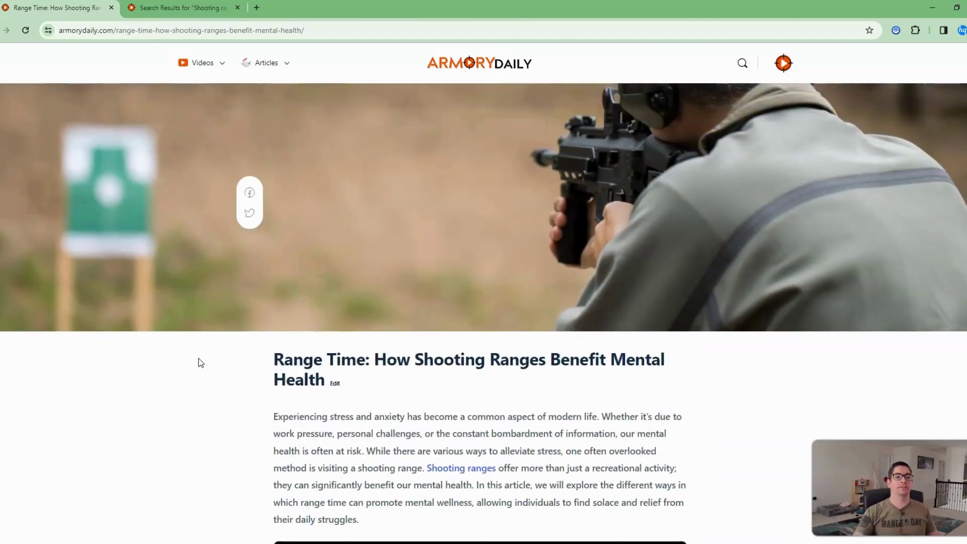
left_click(201, 394)
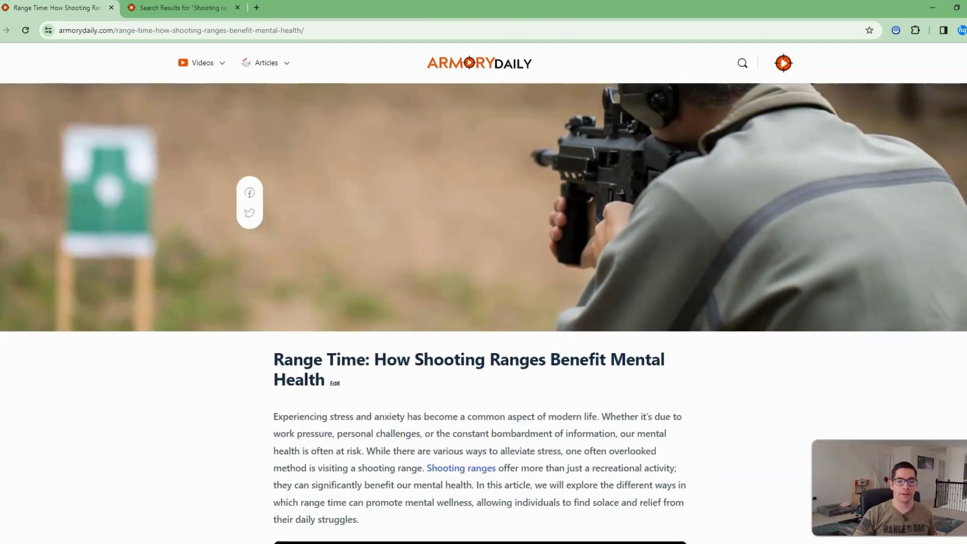